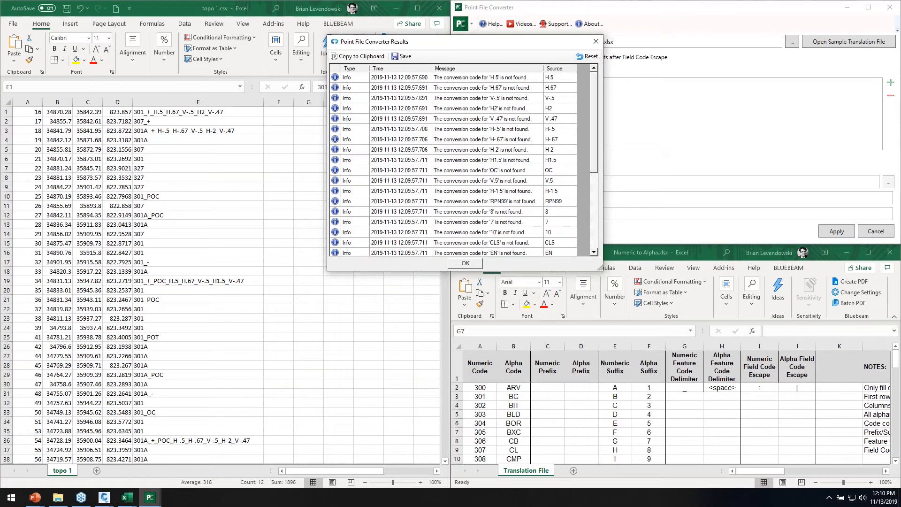
- Examine the linework code translations for +, -, POC and POT at the end of the Numeric to Alpha translation file
left_click(519, 410)
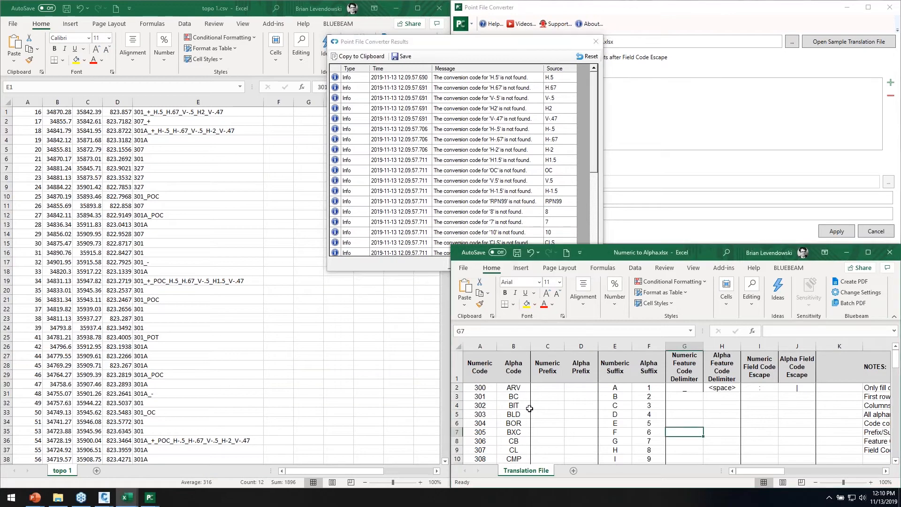
scroll(524, 418, "down", 7)
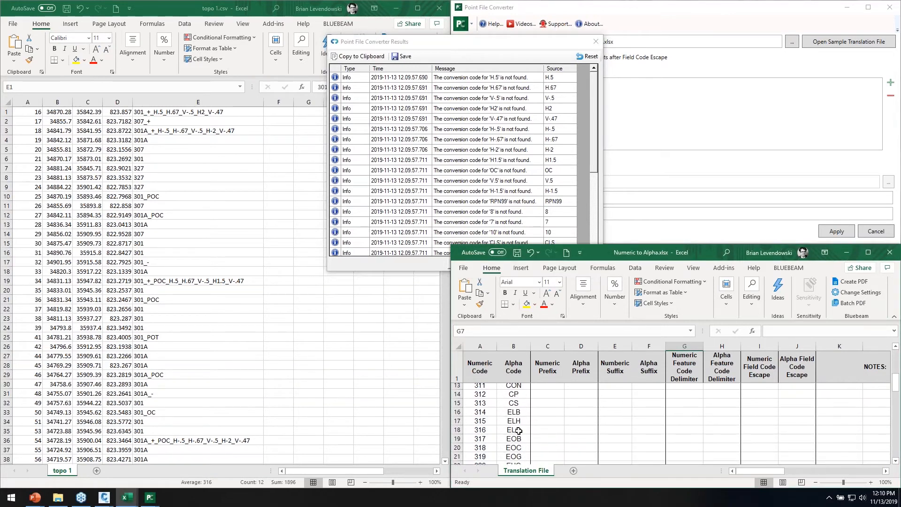
scroll(519, 432, "down", 8)
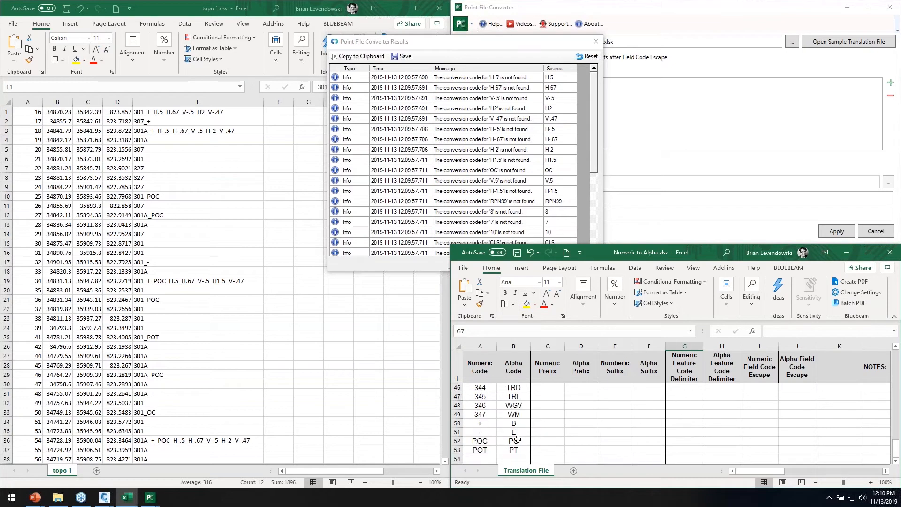
left_click_drag(481, 388, 512, 424)
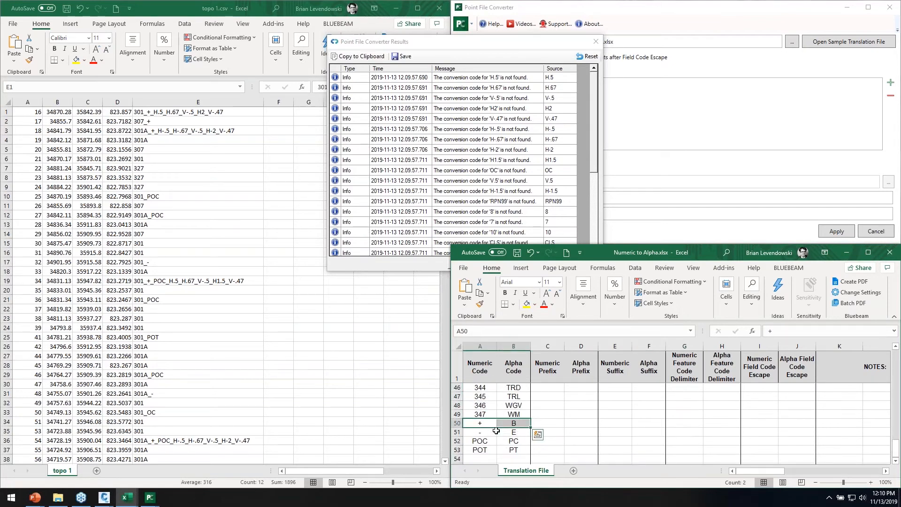
left_click(482, 434)
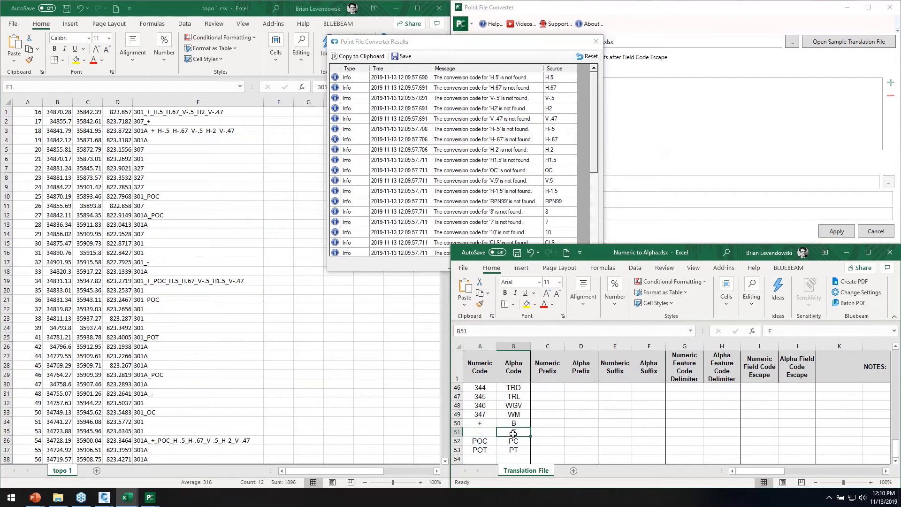
left_click(489, 442)
left_click_drag(489, 441, 510, 451)
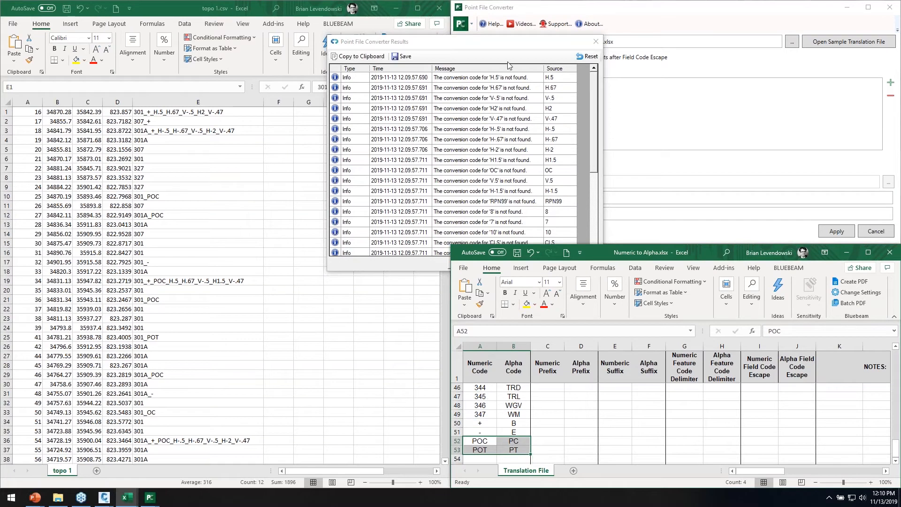
- Review the full list of codes not found in the conversion results, and dismiss the results and completion message
left_click_drag(504, 46, 511, 25)
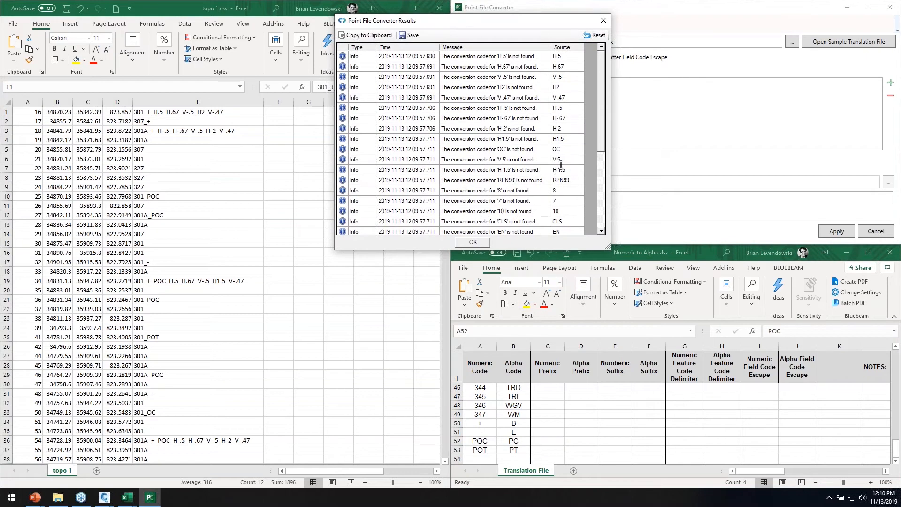
left_click_drag(602, 140, 590, 229)
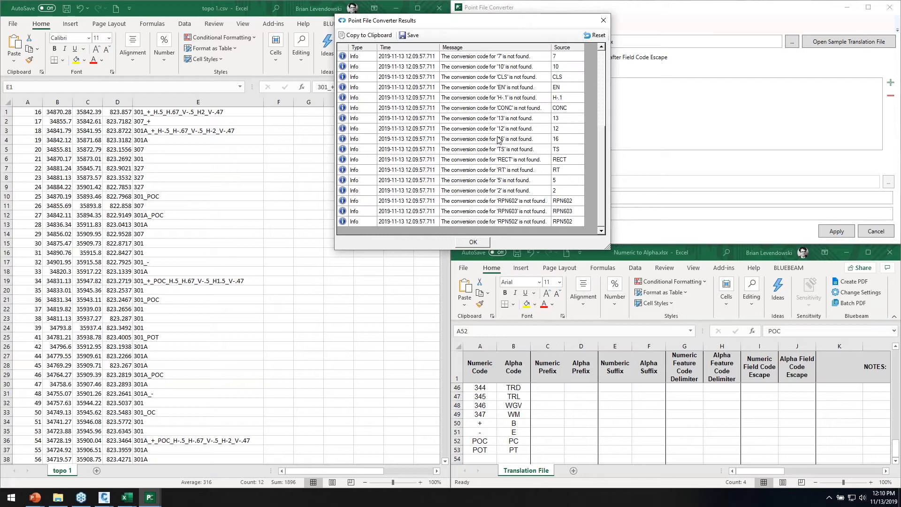
scroll(493, 122, "up", 5)
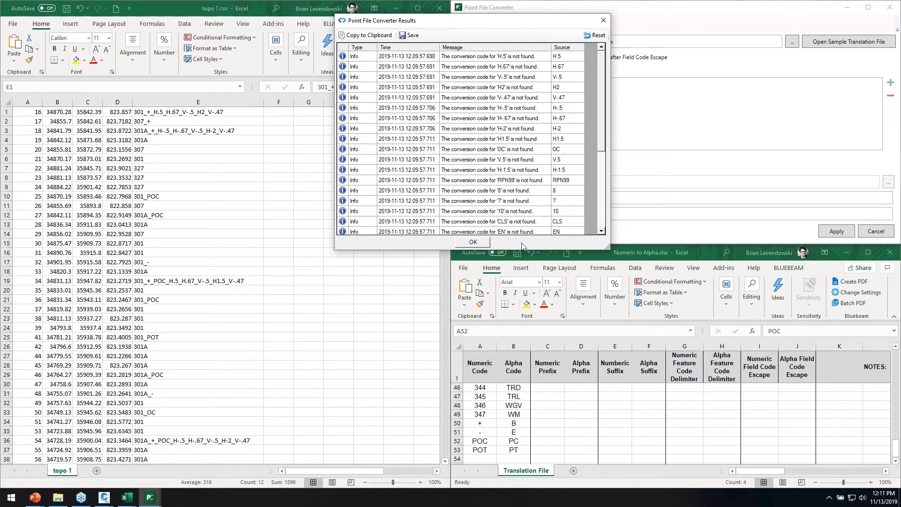
left_click(479, 243)
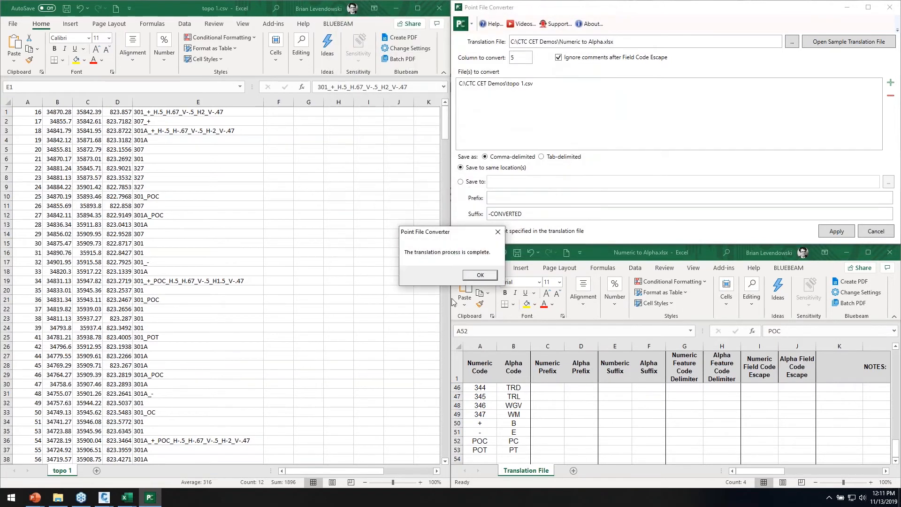
left_click(479, 275)
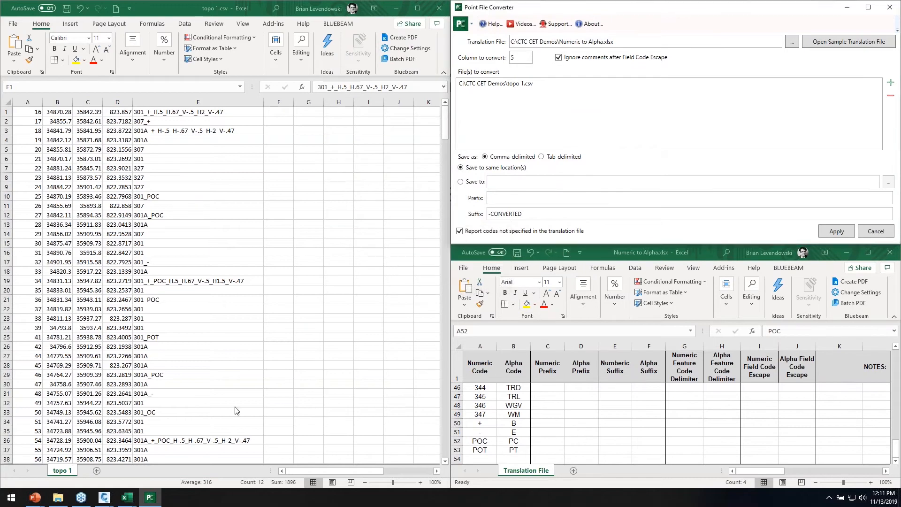
- Open topo 1-CONVERTED.csv from the CTC CET Demos folder and place it side by side with topo 1.csv
left_click(59, 497)
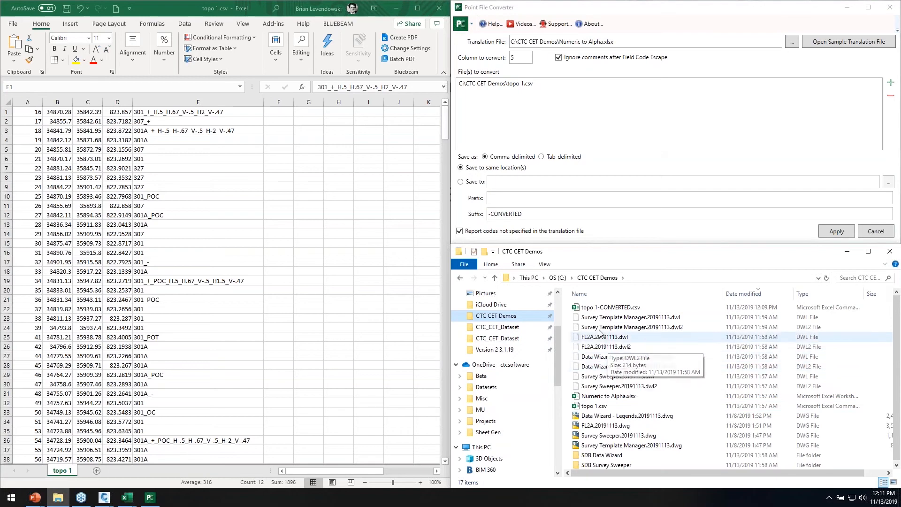
left_click(631, 308)
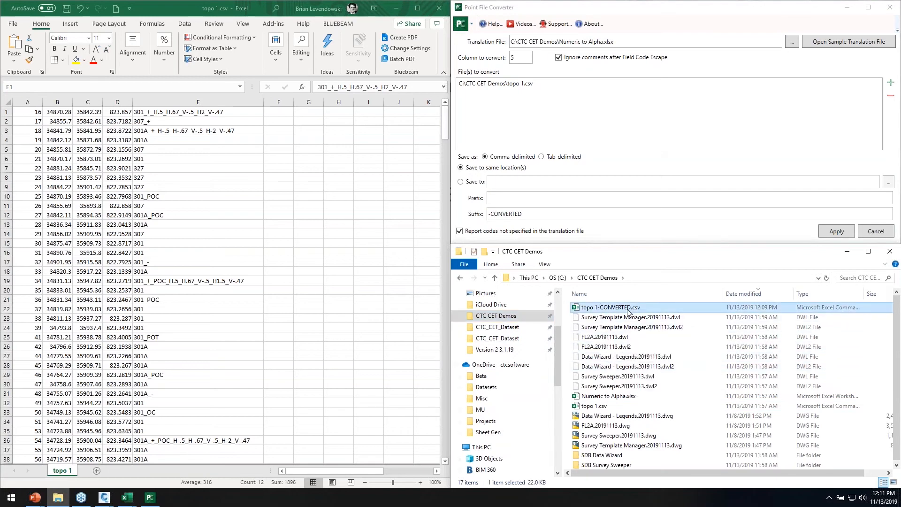
right_click(628, 310)
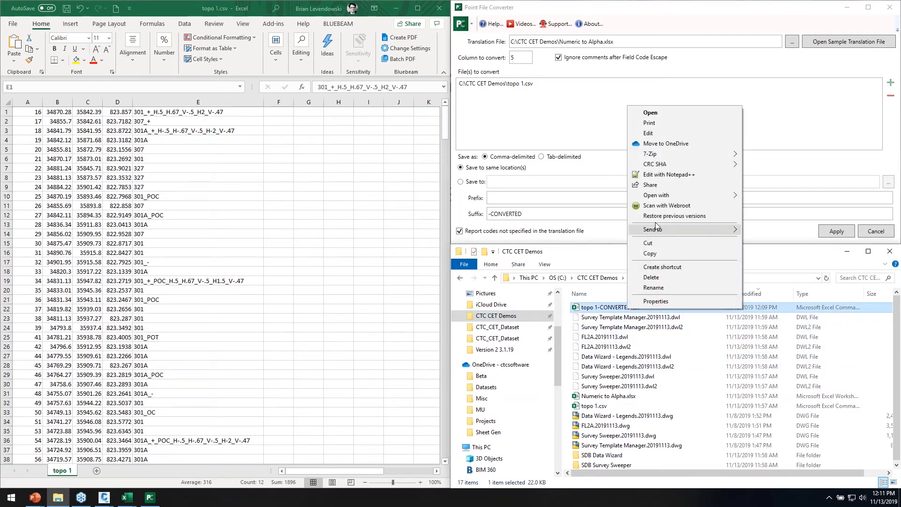
left_click(658, 114)
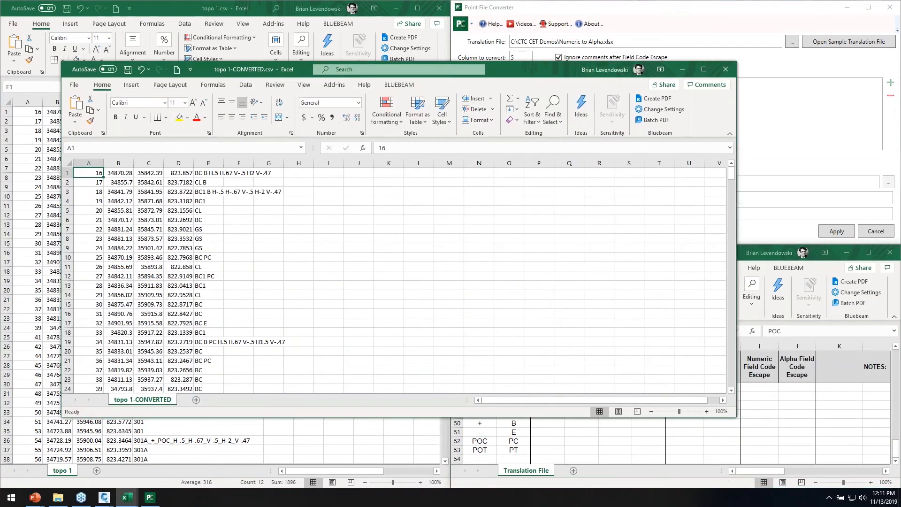
key("super+Right")
left_click(598, 216)
- Compare the codes in column E, rows 4 and 1, of the original topo 1 file with the converted file
left_click(282, 181)
left_click(197, 144)
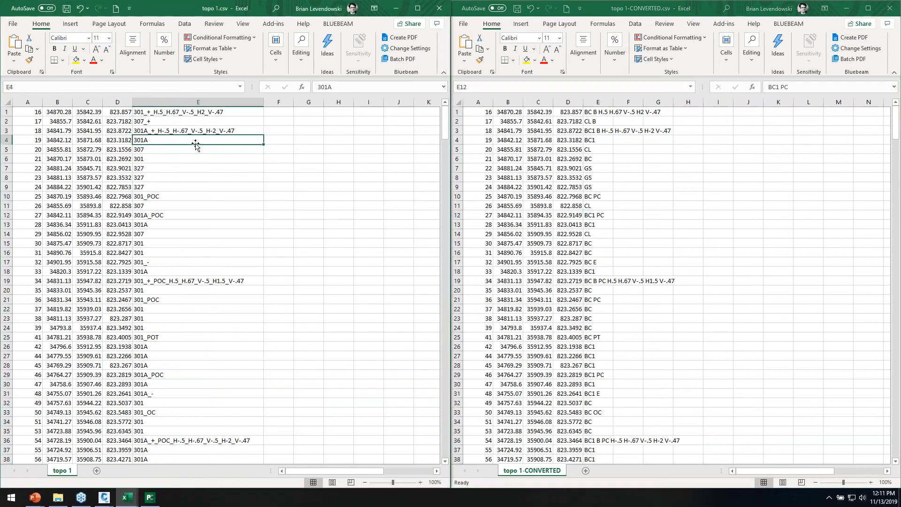
left_click(7, 140)
left_click(178, 139)
left_click(599, 140)
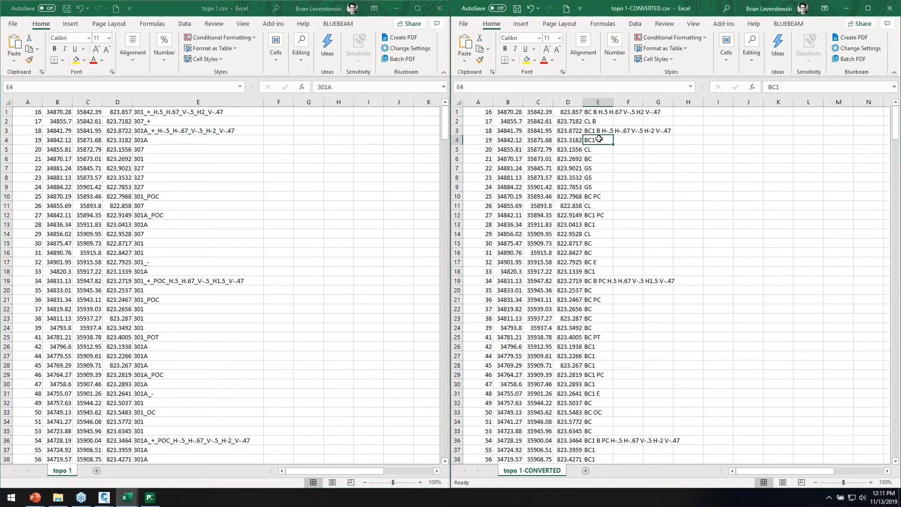
left_click(182, 117)
left_click(154, 114)
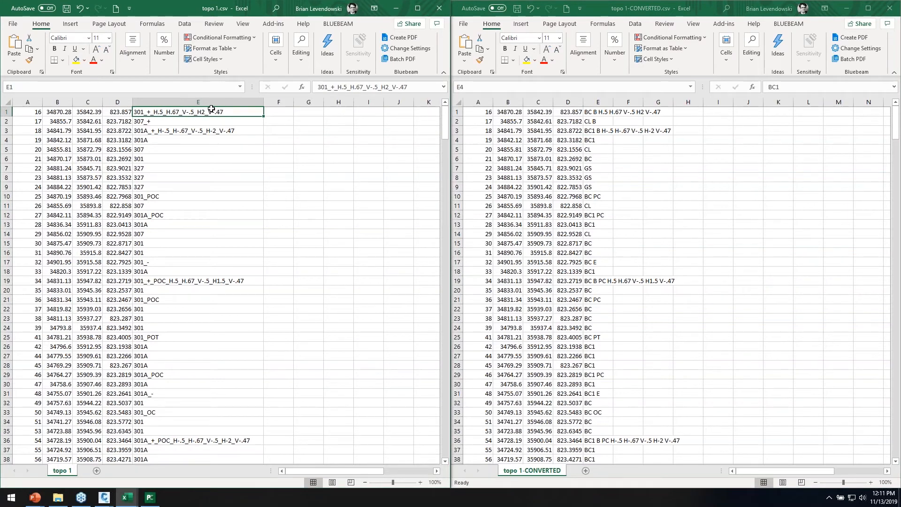
- Fit column E of the converted file to its contents, select cell E1, and minimize that workbook
left_click(603, 115)
double_click(615, 101)
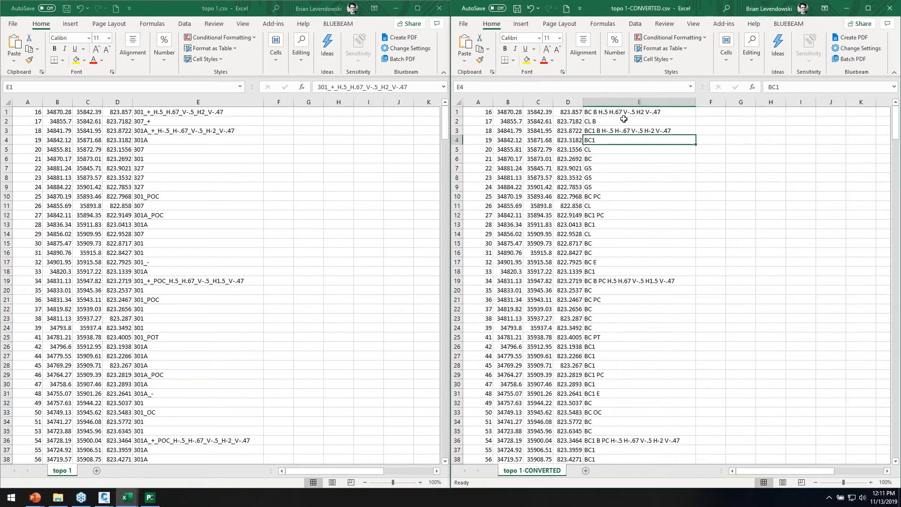
left_click(629, 113)
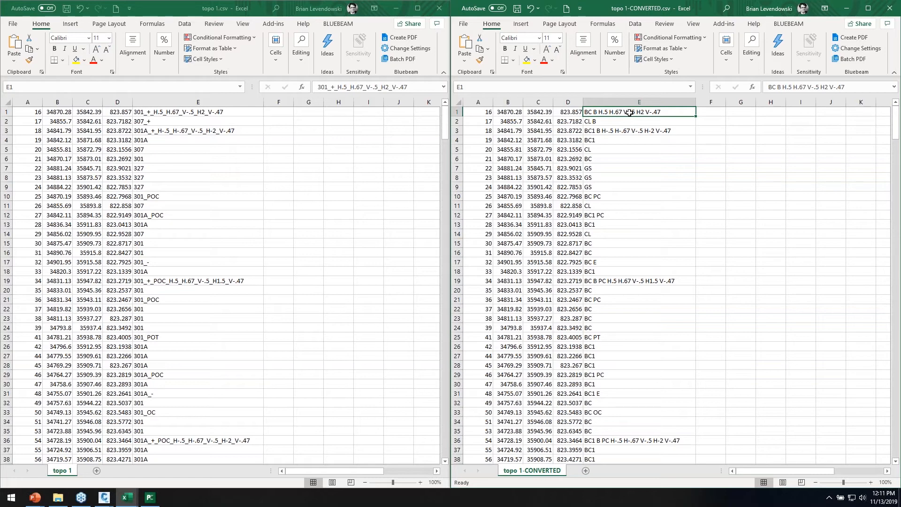
left_click(846, 10)
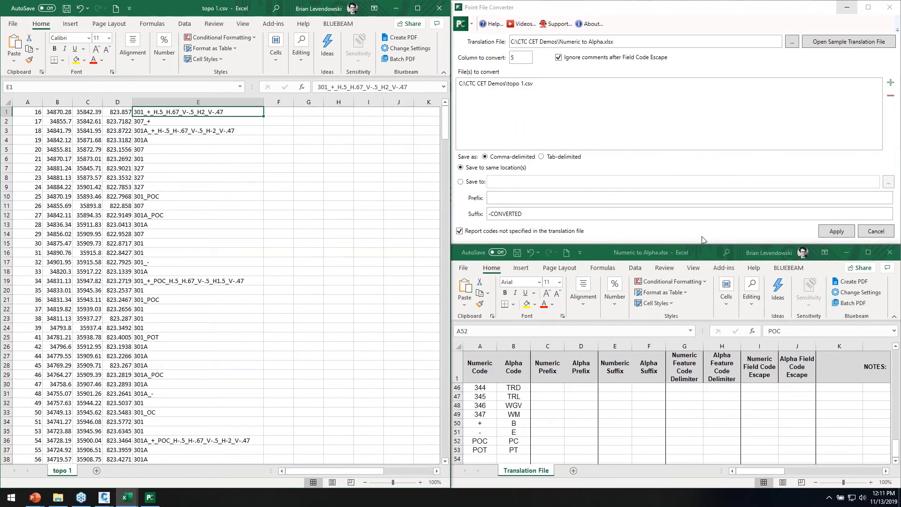
- Bring the Numeric to Alpha workbook forward and review its numeric and alpha codes from the first rows
left_click_drag(675, 254, 567, 61)
left_click_drag(139, 249, 173, 258)
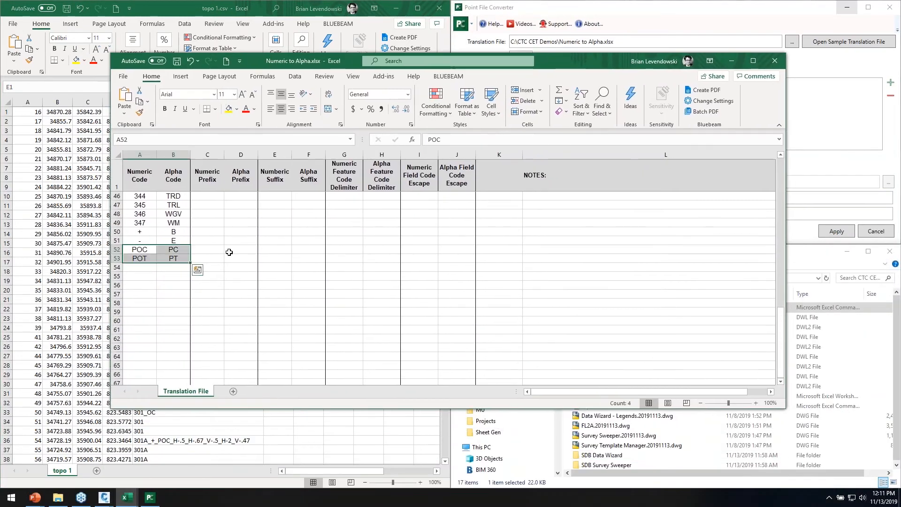
scroll(174, 223, "up", 15)
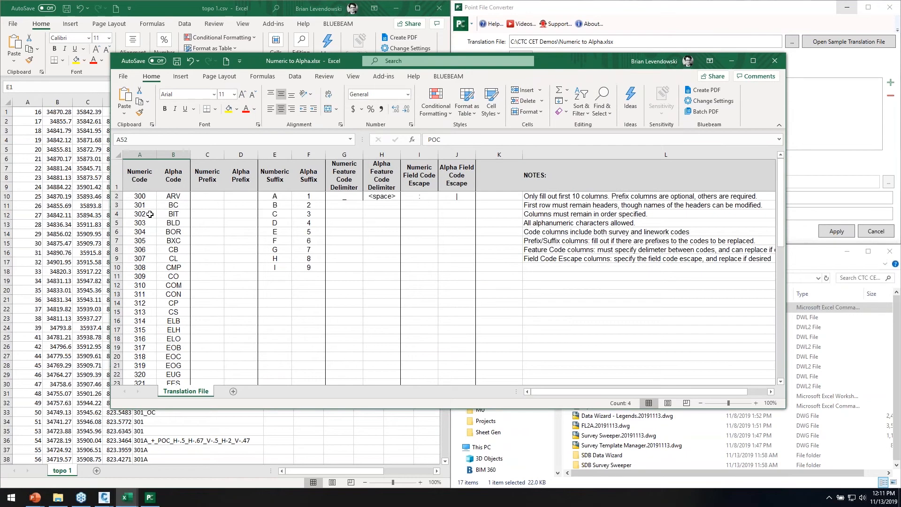
left_click_drag(174, 205, 172, 222)
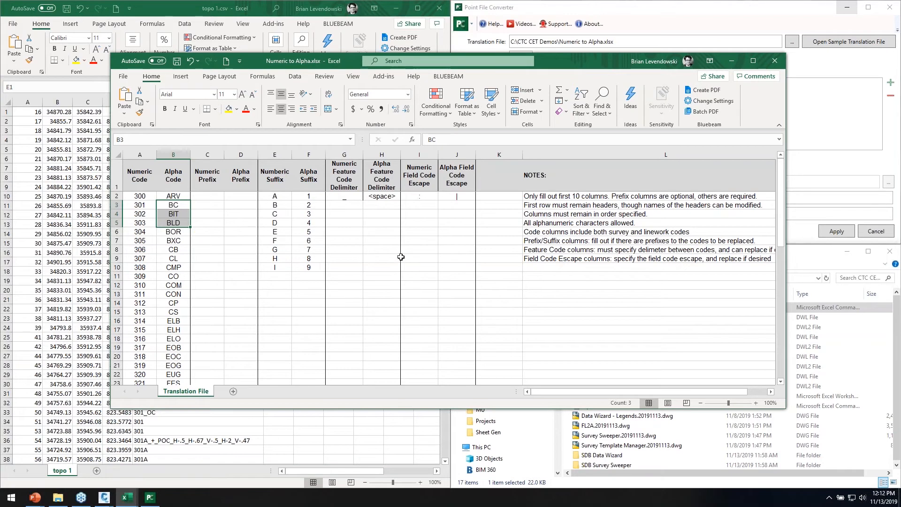
- Open the sample translation file from Point File Converter and examine its old and new code columns
left_click(813, 139)
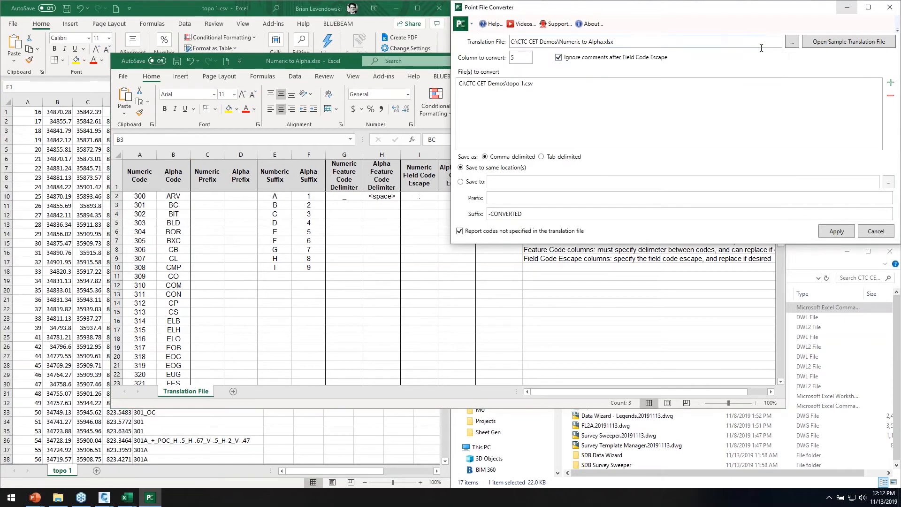
left_click(834, 42)
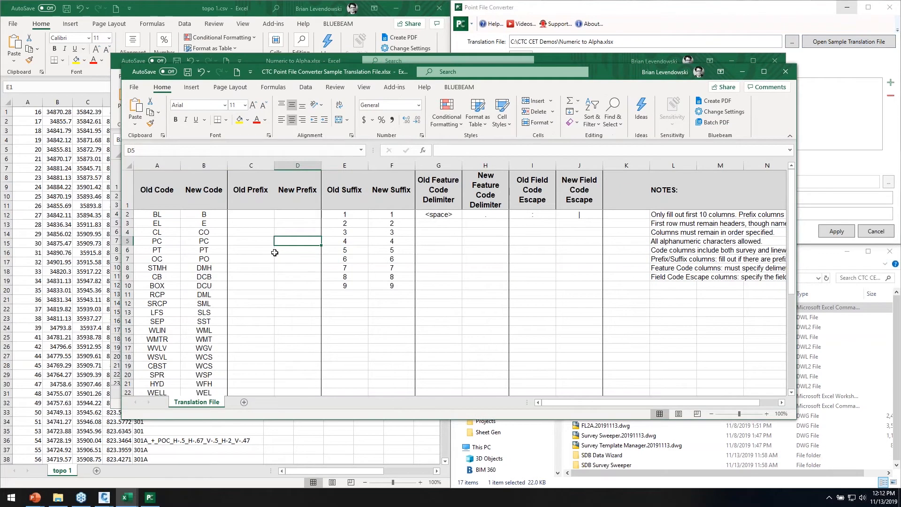
left_click(196, 259)
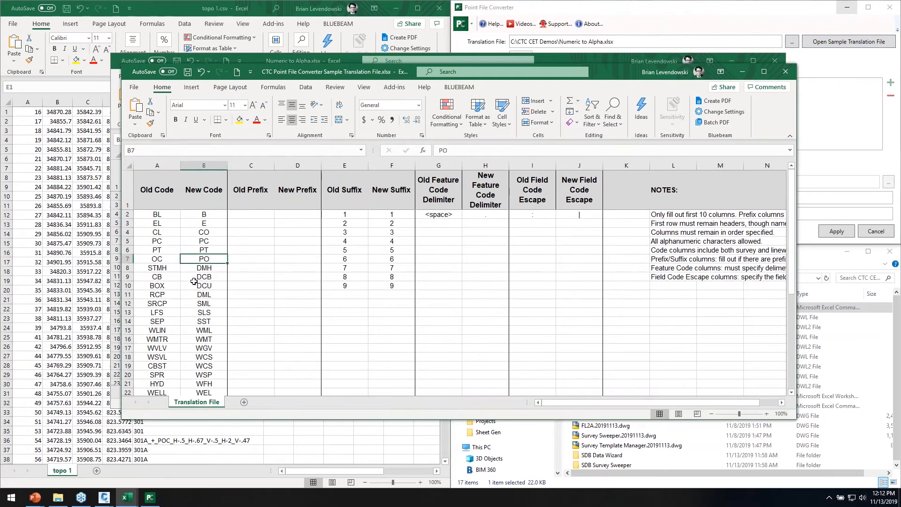
scroll(193, 280, "down", 4)
scroll(185, 287, "up", 4)
left_click_drag(204, 215, 221, 331)
- Review the code and prefix column headers and the notes in L2:L9 of the sample translation file
left_click(157, 191)
left_click(203, 189)
left_click(248, 189)
left_click(299, 188)
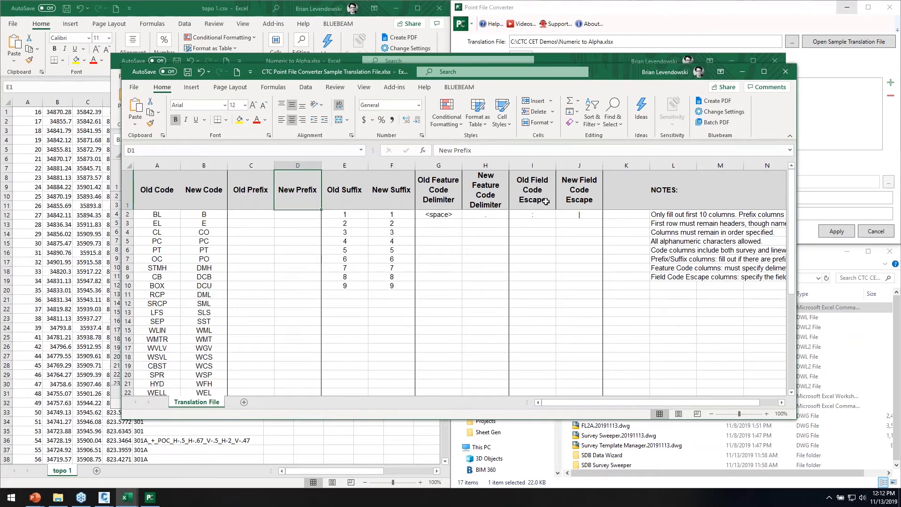
left_click(670, 217)
left_click_drag(670, 278, 666, 215)
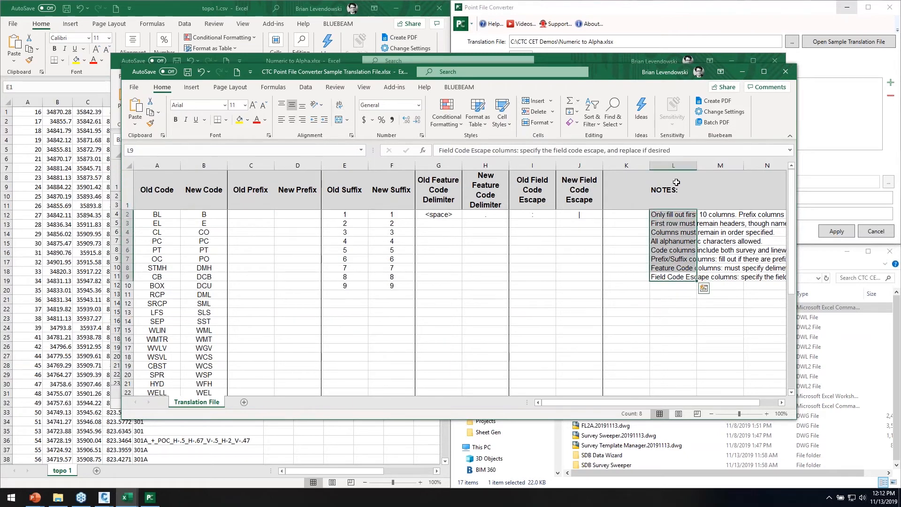
- Close the sample translation file, then close Numeric to Alpha.xlsx and topo 1.csv without saving changes
left_click(786, 72)
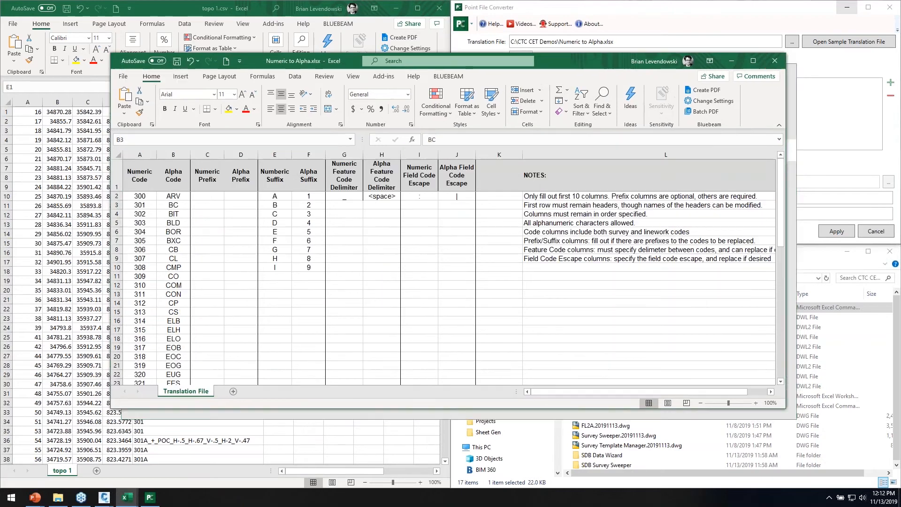
left_click(775, 61)
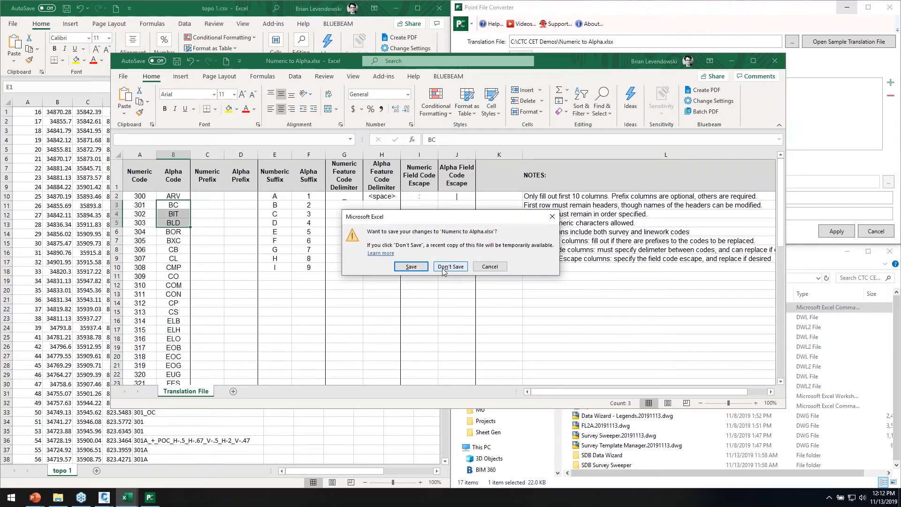
left_click(443, 267)
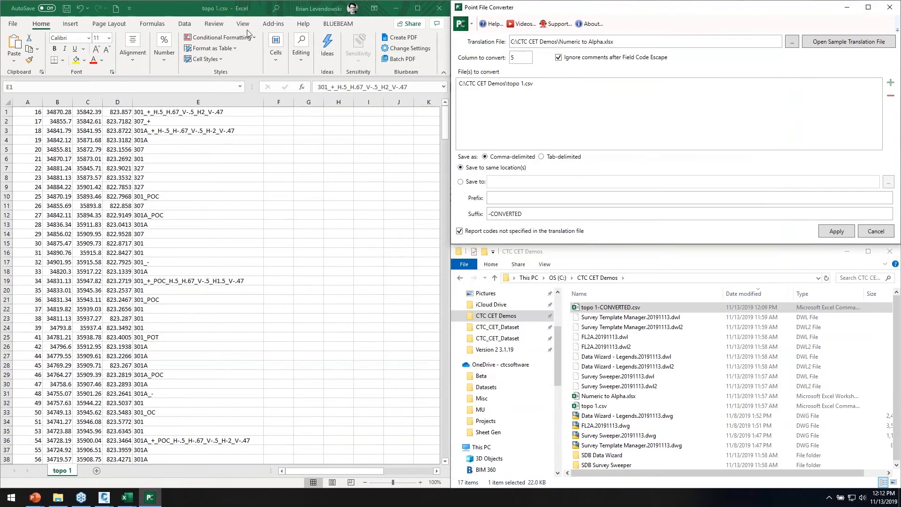
left_click(173, 10)
left_click(439, 8)
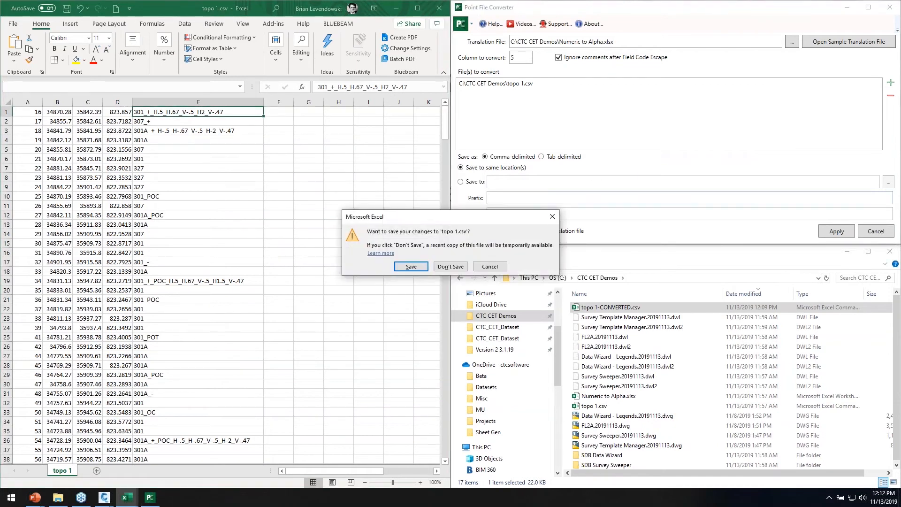
left_click(452, 267)
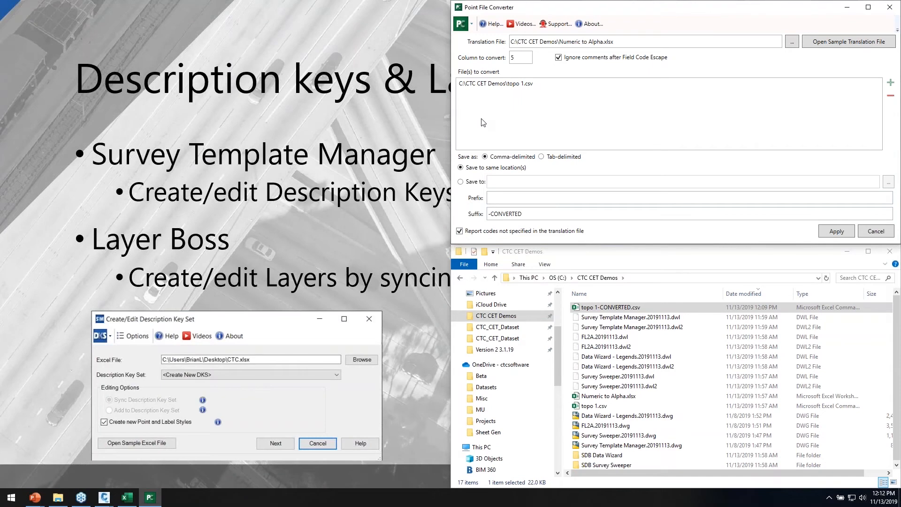
- Switch to Civil 3D with the FL2A.20191113 drawing
key("alt+Tab")
key("Tab")
left_click(376, 288)
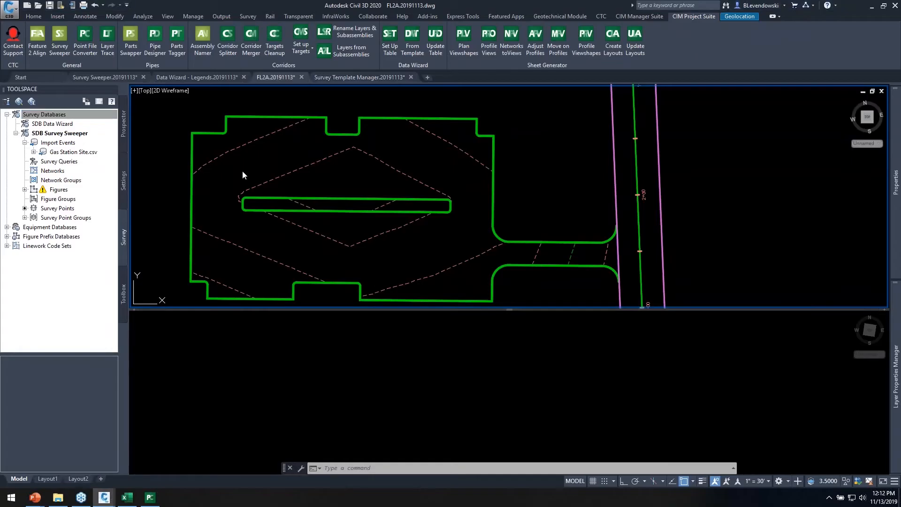
- Switch to the Survey Sweeper.20191113 drawing and look over the survey points and linework around the yellow building outline
left_click(89, 51)
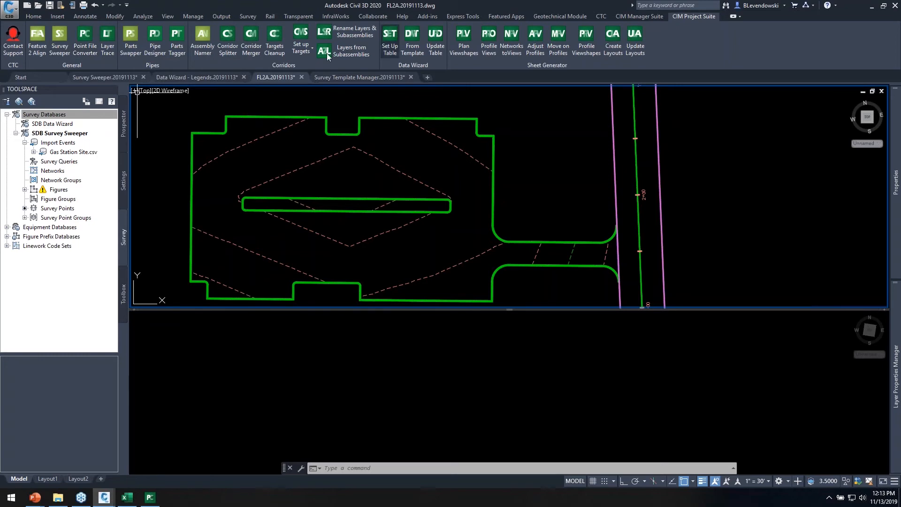
left_click(95, 76)
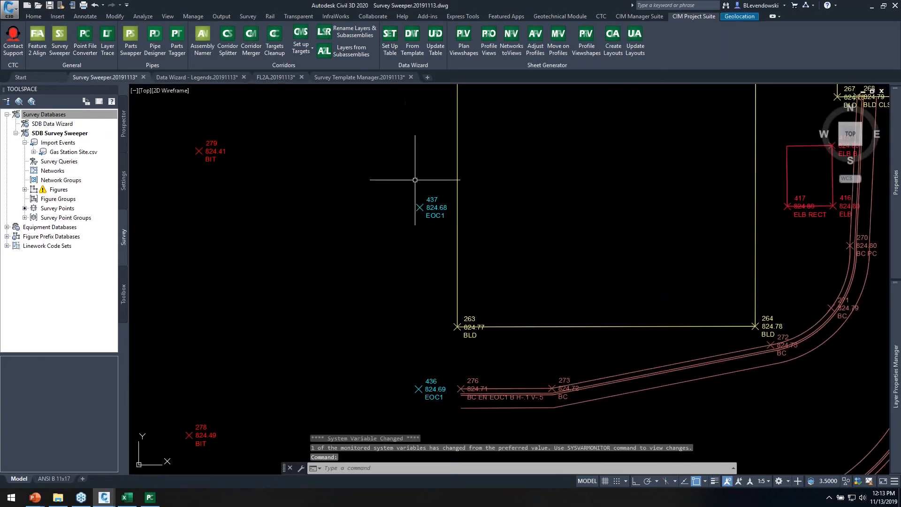
scroll(416, 231, "down", 5)
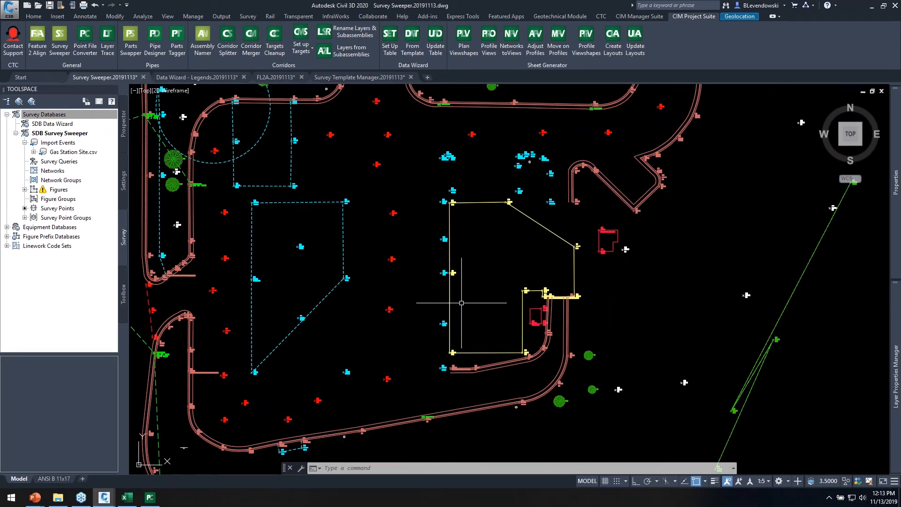
middle_click_drag(332, 211, 331, 206)
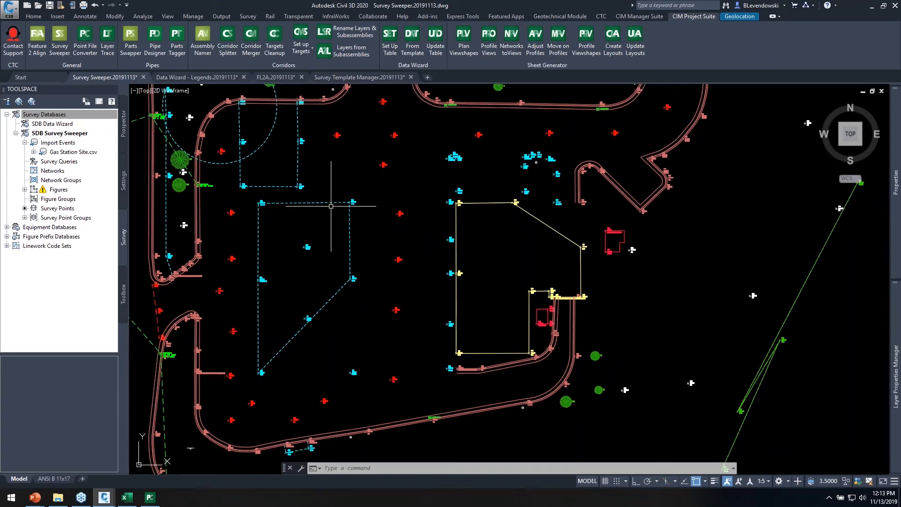
scroll(474, 381, "up", 2)
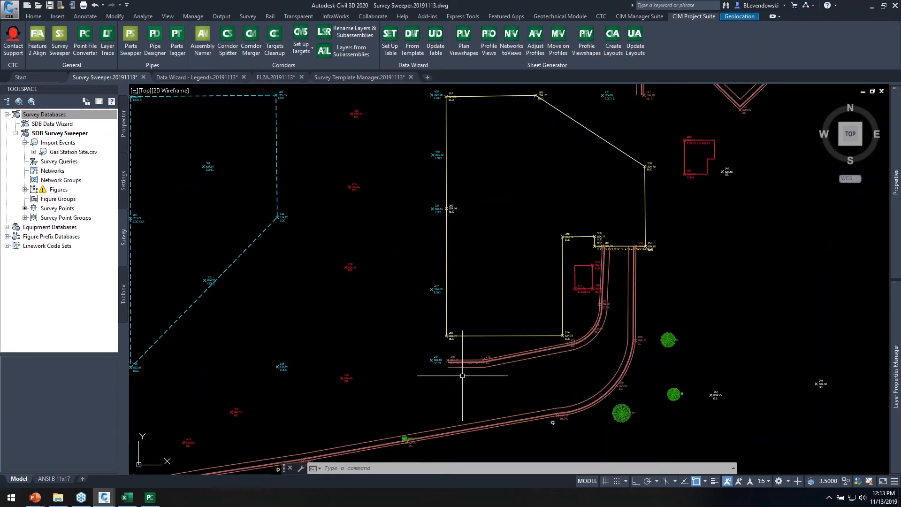
middle_click_drag(502, 252, 465, 388)
middle_click_drag(514, 293, 587, 296)
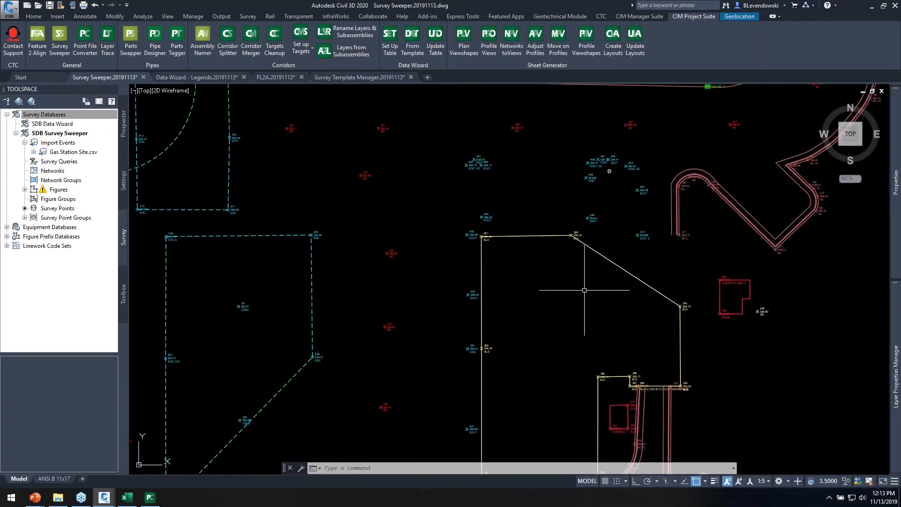
scroll(587, 296, "up", 2)
left_click(674, 241)
left_click(629, 257)
right_click(687, 257)
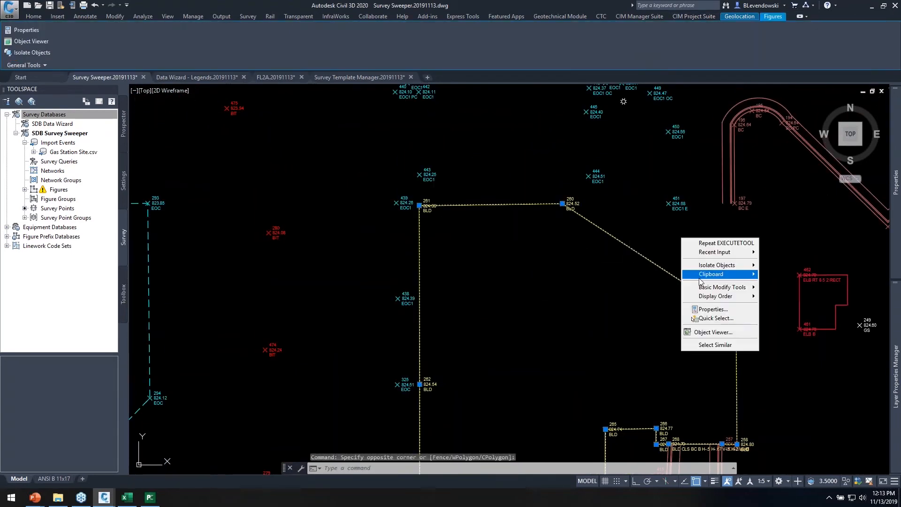
key("Escape")
key("Escape")
left_click(659, 267)
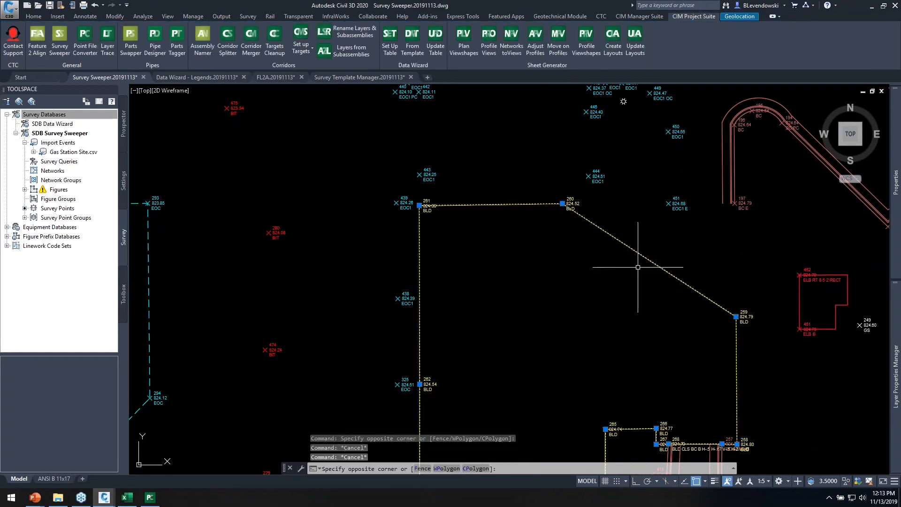
left_click(638, 243)
right_click(670, 233)
key("Escape")
key("Escape")
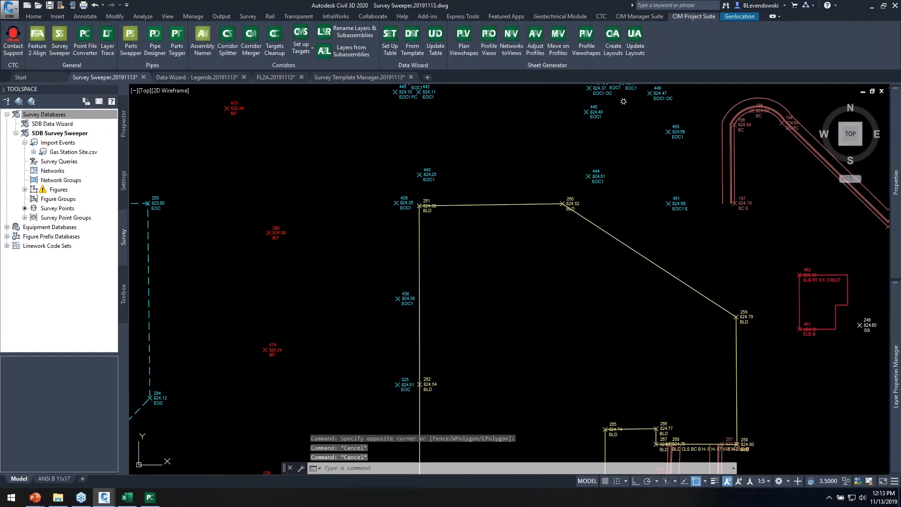
- Insert survey point 197 as a vertex after point 259 in the BLD building figure's properties and accept the change
left_click(631, 247)
right_click(665, 265)
left_click(697, 381)
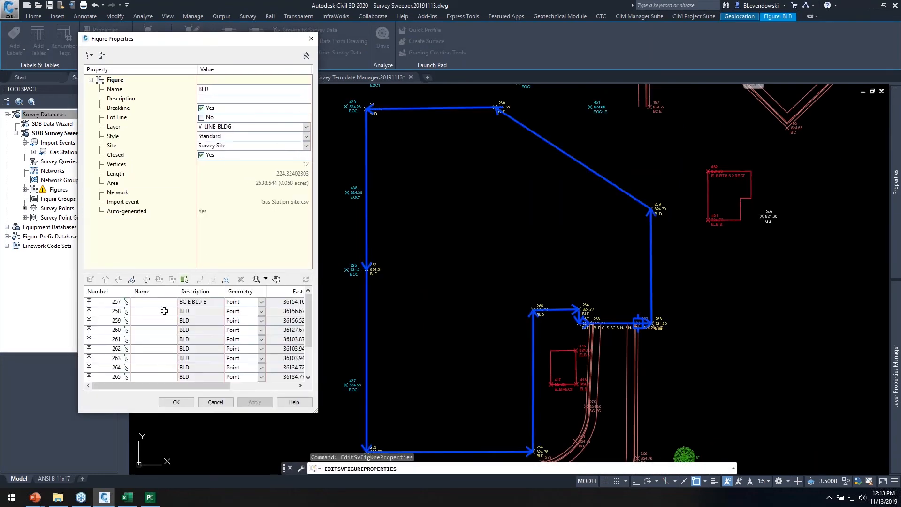
left_click(108, 322)
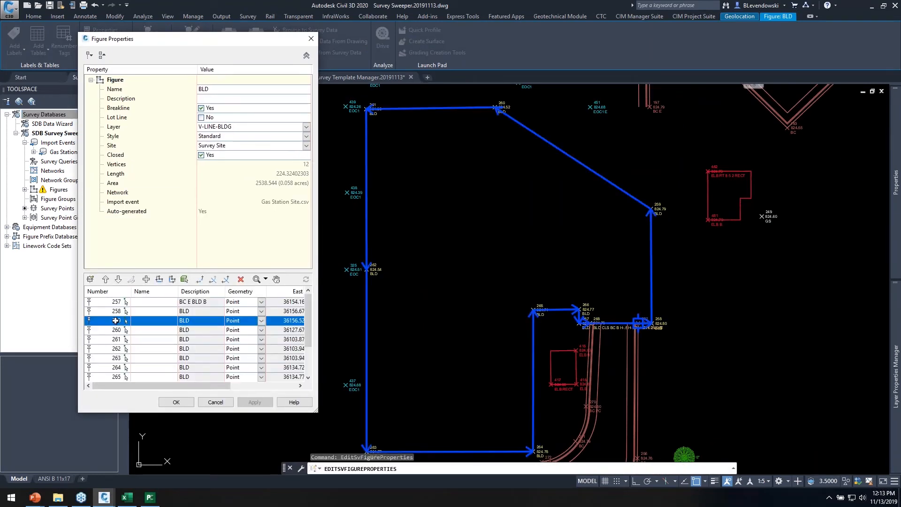
left_click(159, 279)
left_click(106, 329)
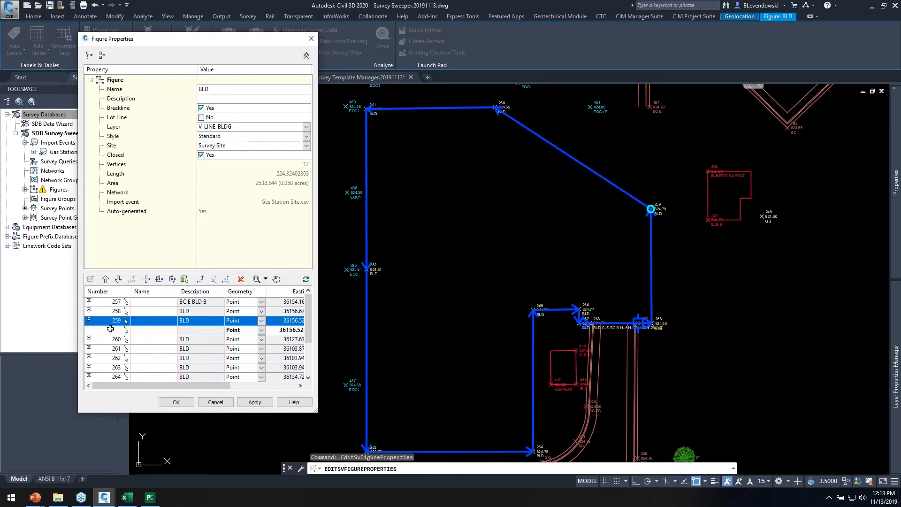
left_click(106, 330)
type("197")
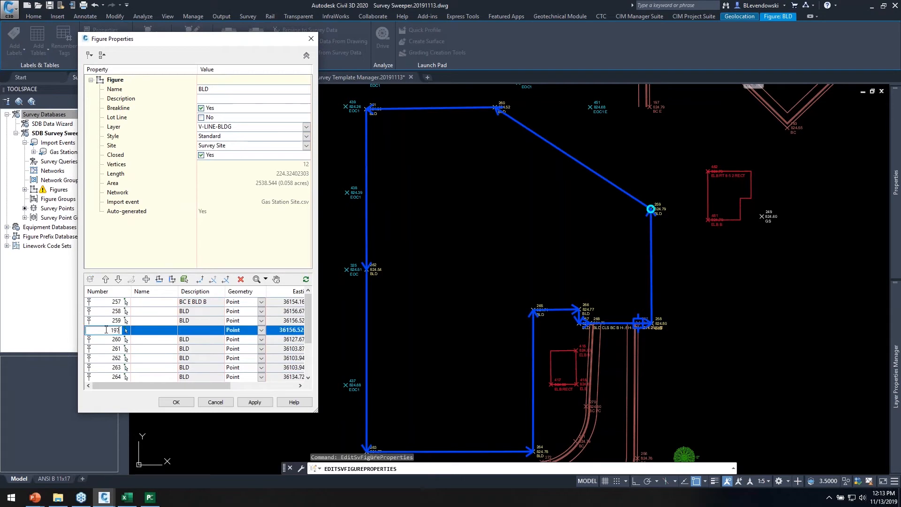
key("Return")
left_click(176, 404)
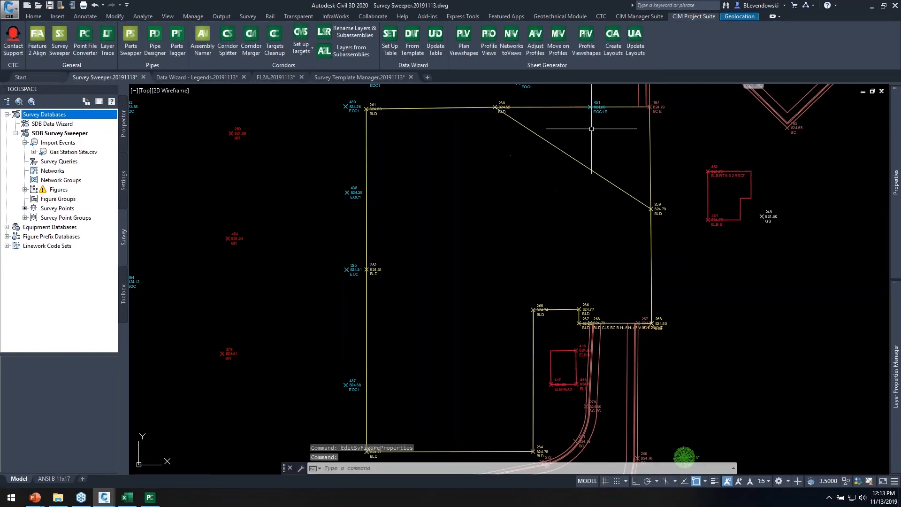
key("Escape")
key("Escape")
scroll(607, 217, "down", 4)
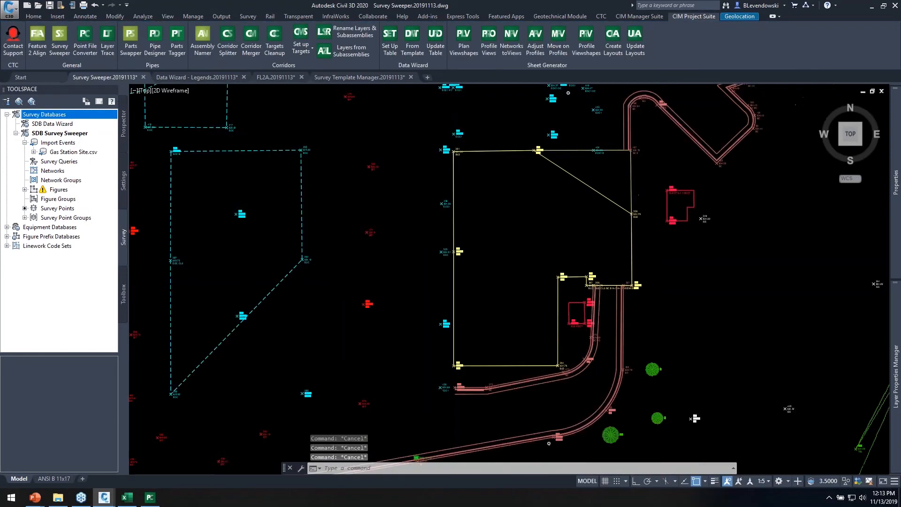
middle_click_drag(406, 185, 485, 346)
scroll(376, 203, "up", 2)
left_click(385, 191)
key("Escape")
left_click(390, 212)
left_click(382, 202)
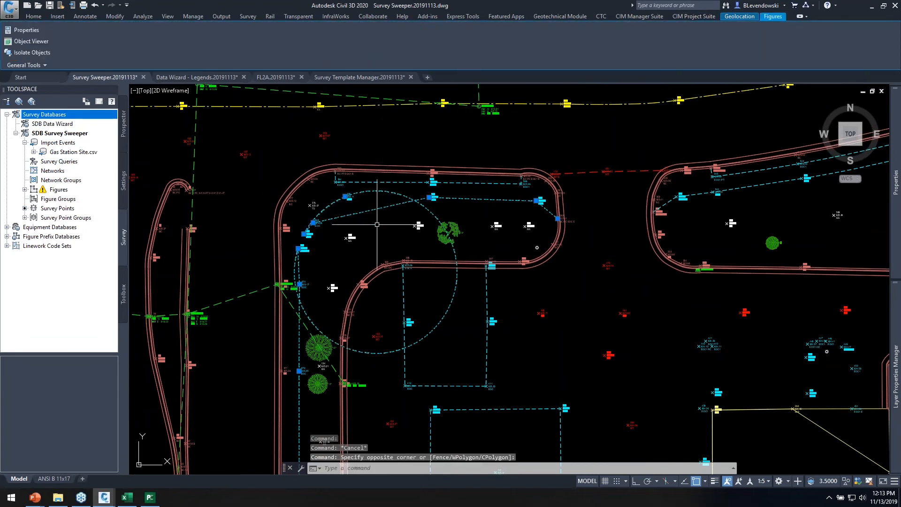
key("Escape")
key("Escape")
- Erase the BLD building figure that has the diagonal edge between points 259 and 260
scroll(434, 233, "down", 2)
mouse_move(508, 299)
middle_mouse_down()
mouse_move(489, 278)
mouse_move(476, 232)
middle_mouse_up()
left_click(629, 275)
type("e")
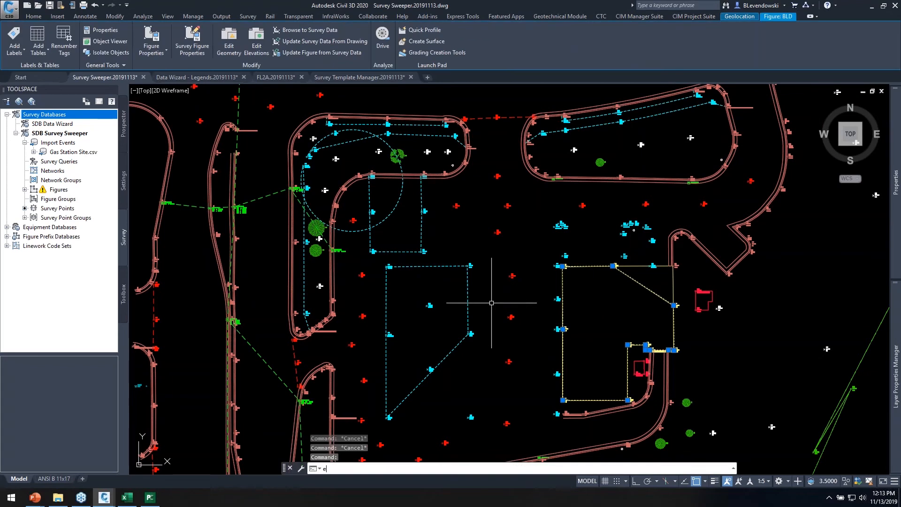
key("Return")
- Set survey point 436's description to "EOC1 b" and update the linework with the CTC prefix database and code set, by import order
mouse_move(559, 344)
middle_mouse_down()
mouse_move(534, 306)
mouse_move(546, 343)
mouse_move(523, 343)
middle_mouse_up()
scroll(511, 372, "up", 3)
left_click(460, 374)
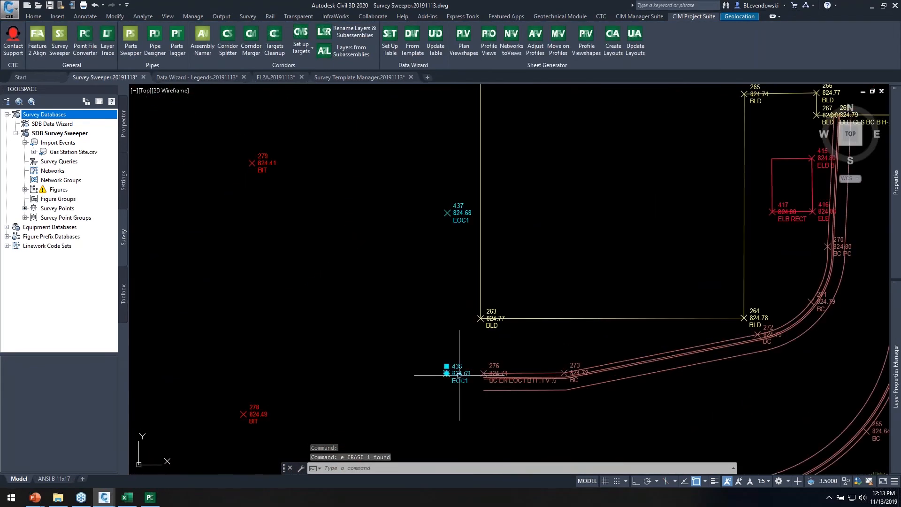
right_click(457, 321)
left_click(496, 262)
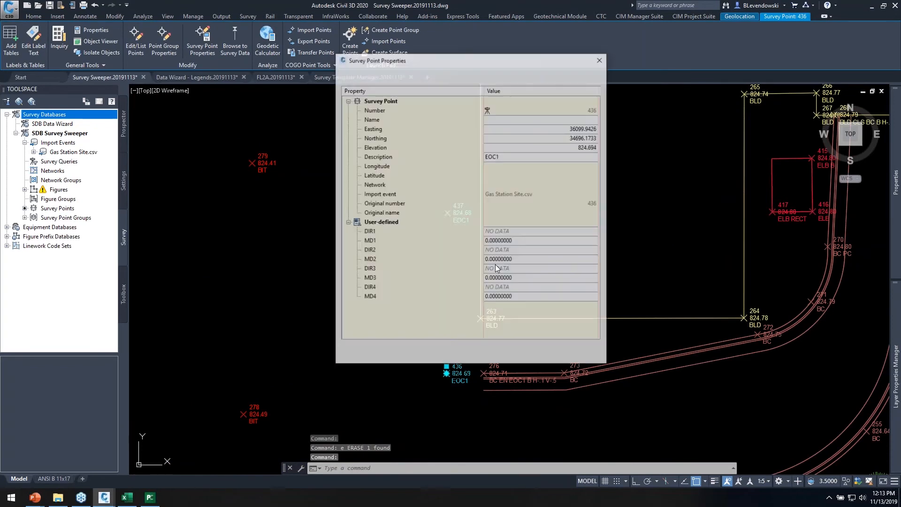
left_click(517, 157)
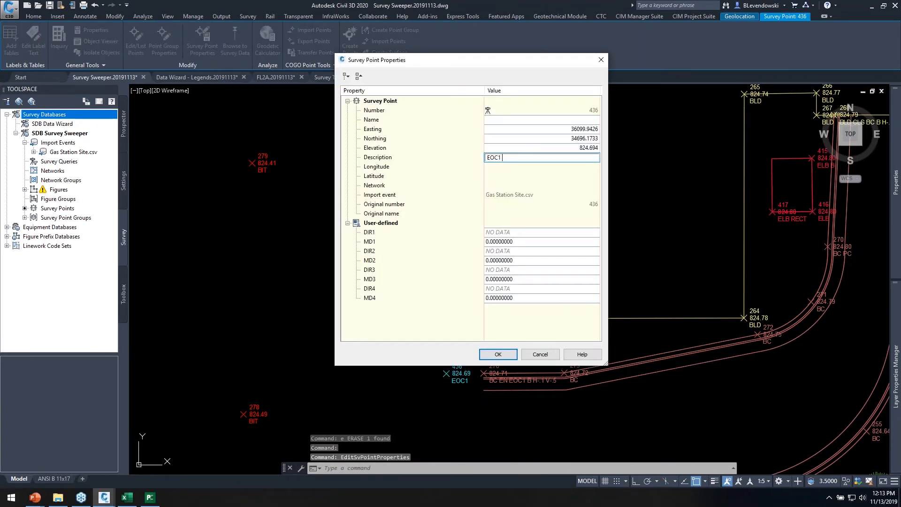
type("b")
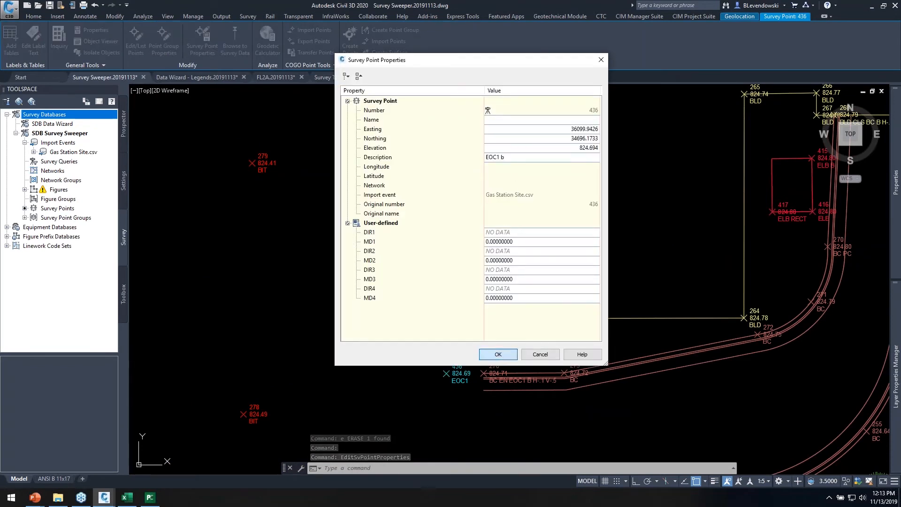
left_click(498, 354)
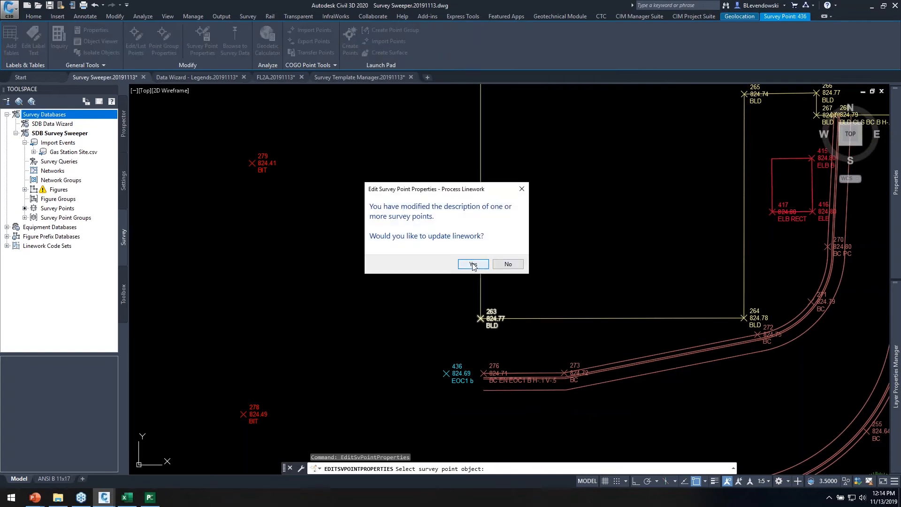
left_click(473, 264)
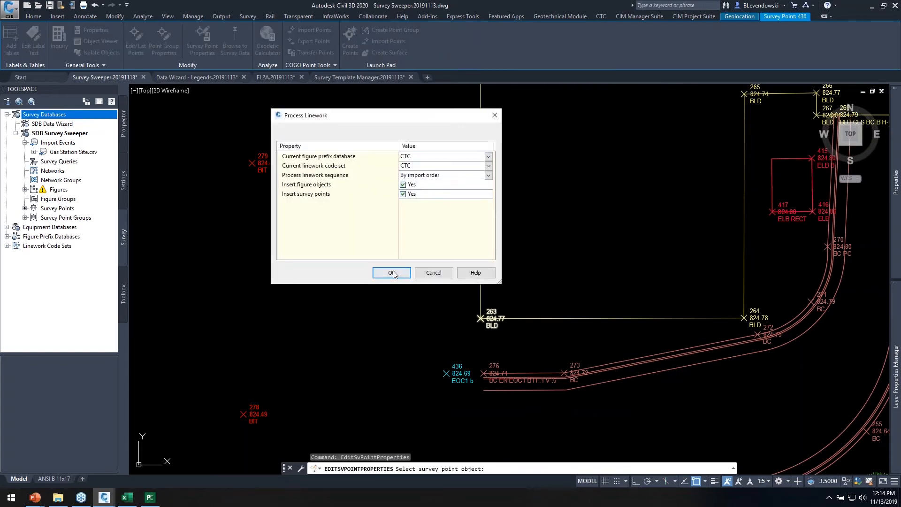
left_click(394, 273)
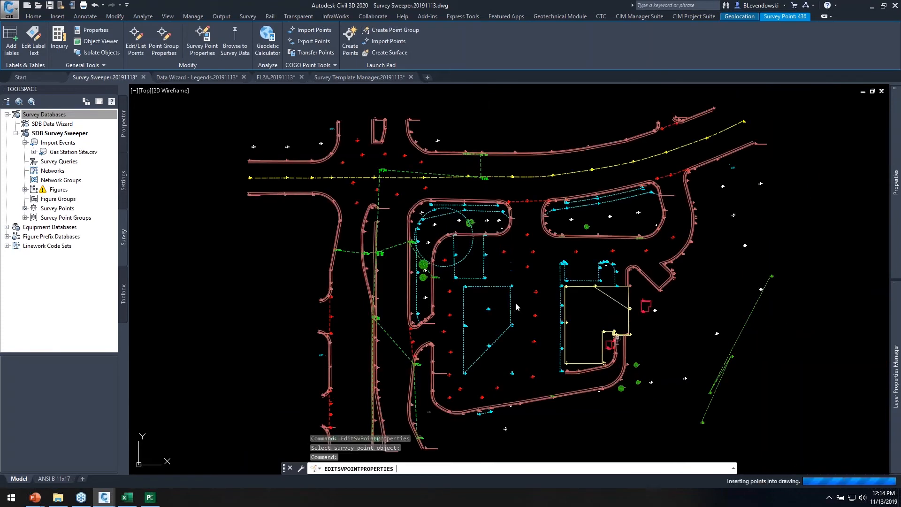
- Examine the reprocessed linework around the building and the concrete edge lines, comparing the building's diagonal and square corner outlines
scroll(456, 356, "down", 3)
mouse_move(505, 250)
middle_mouse_down()
mouse_move(535, 298)
mouse_move(579, 229)
middle_mouse_up()
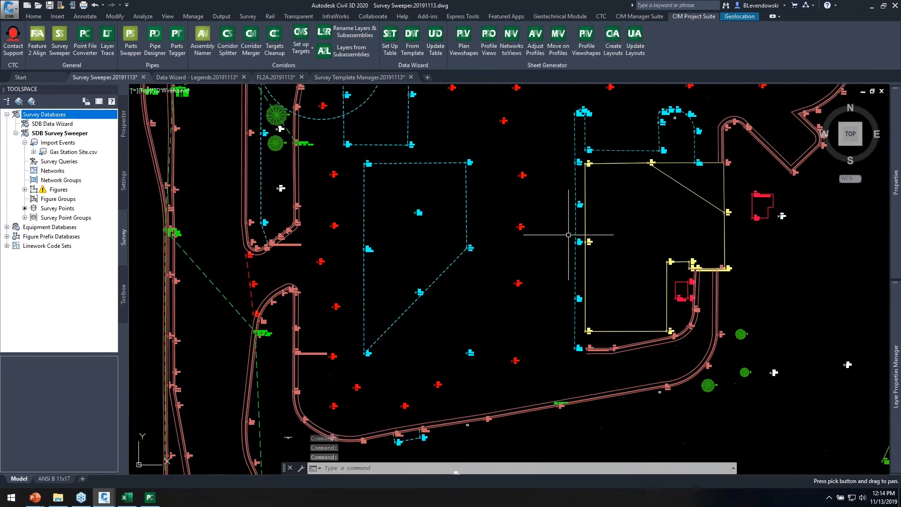
scroll(459, 302, "up", 5)
scroll(458, 272, "down", 5)
middle_click_drag(433, 206, 491, 342)
middle_click_drag(507, 273, 460, 307)
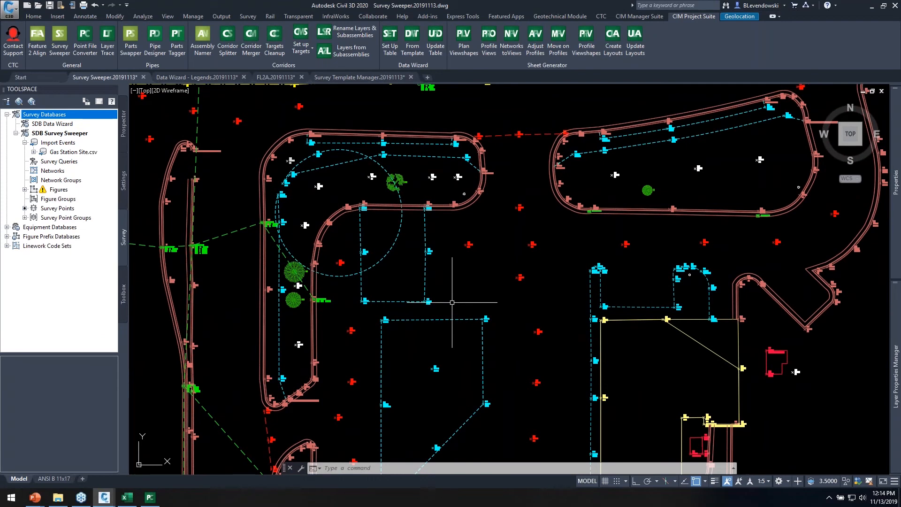
middle_click_drag(470, 282, 435, 276)
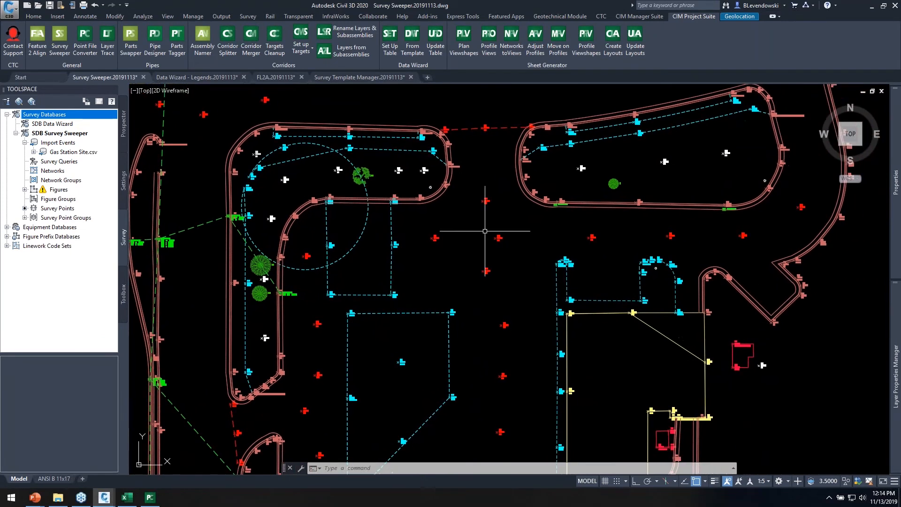
middle_click_drag(480, 237, 470, 231)
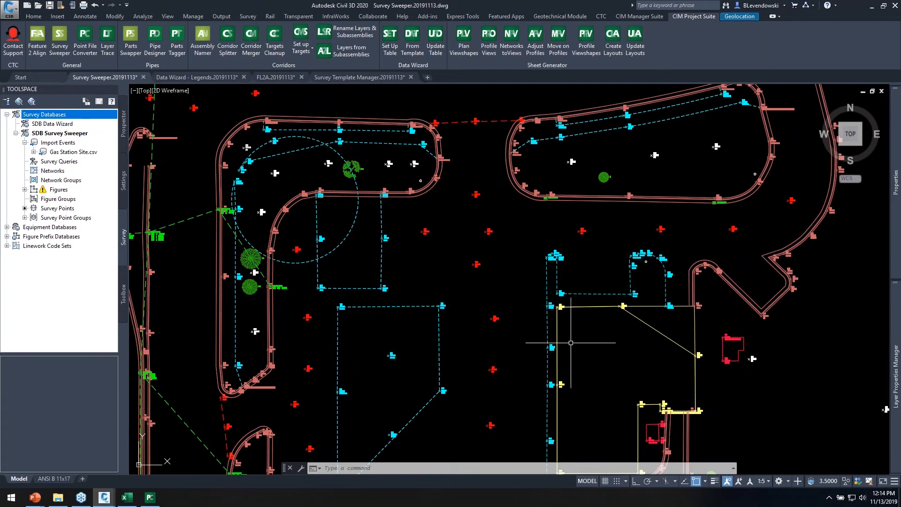
left_click(695, 361)
key("Escape")
key("Escape")
key("Escape")
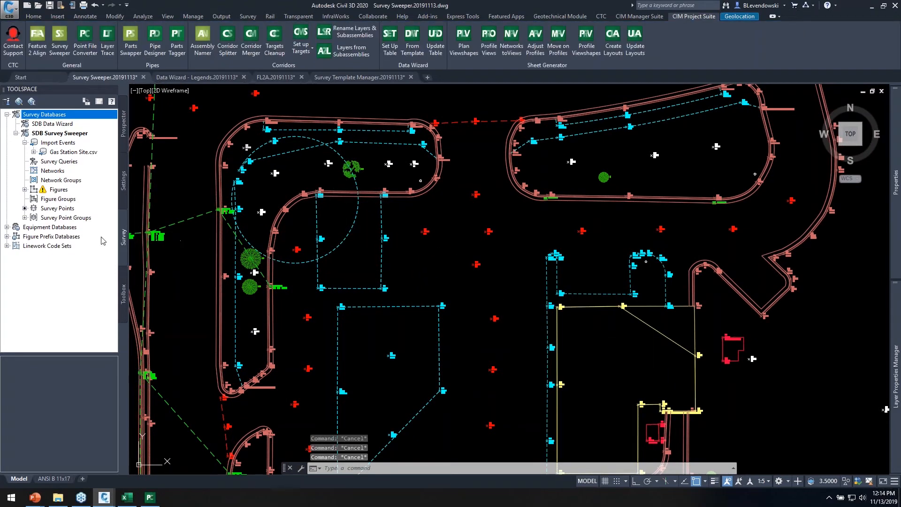
- Look through the survey database's figures and highlight each BLD figure in the drawing to compare their outlines
left_click(59, 189)
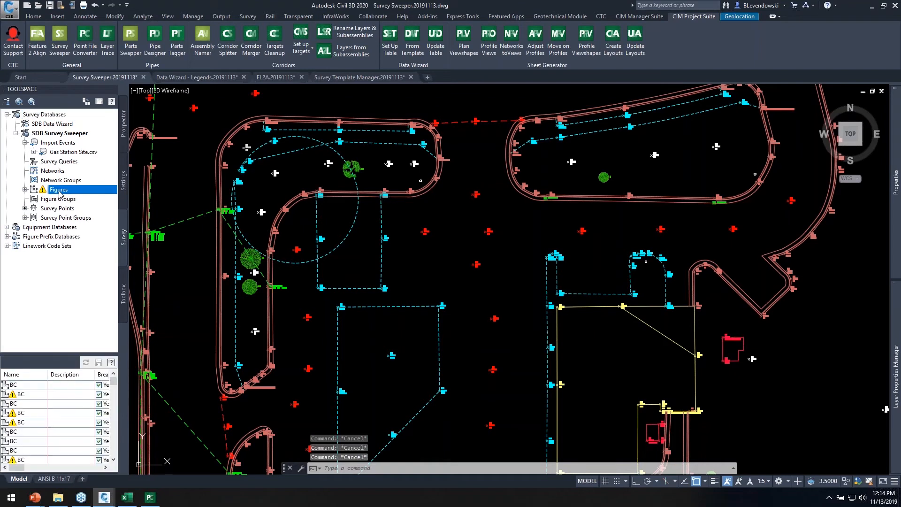
right_click(60, 192)
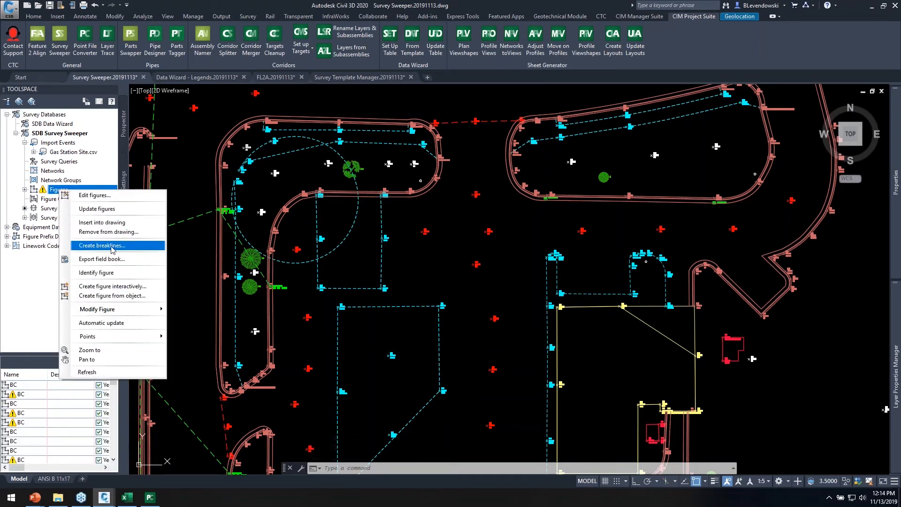
left_click(28, 416)
scroll(30, 425, "down", 1)
scroll(29, 426, "down", 3)
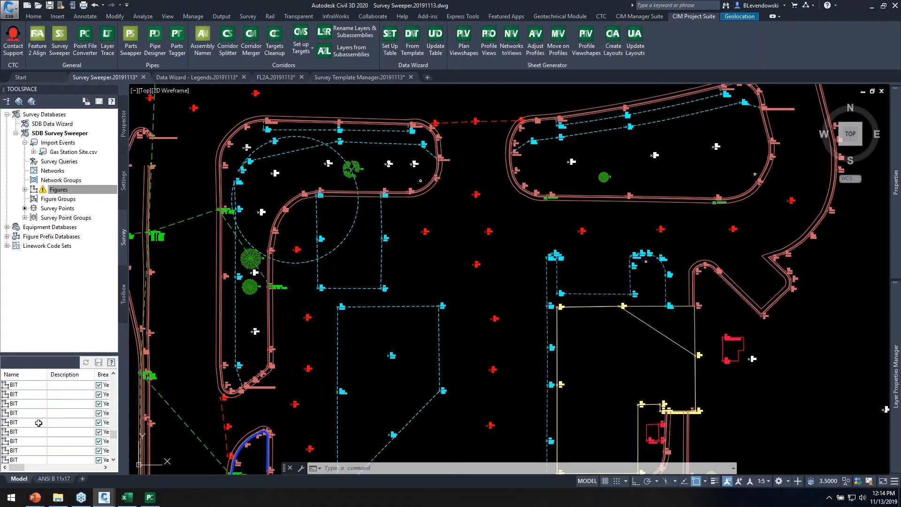
left_click(28, 442)
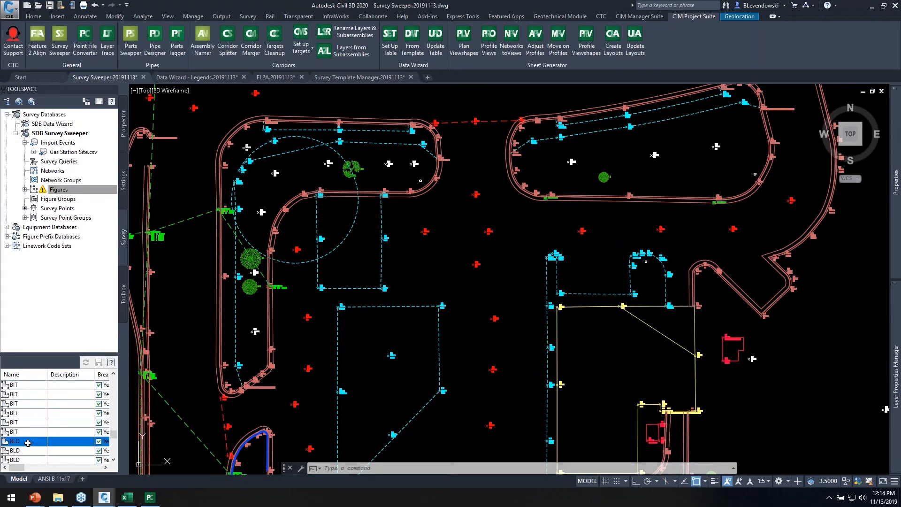
left_click(24, 451)
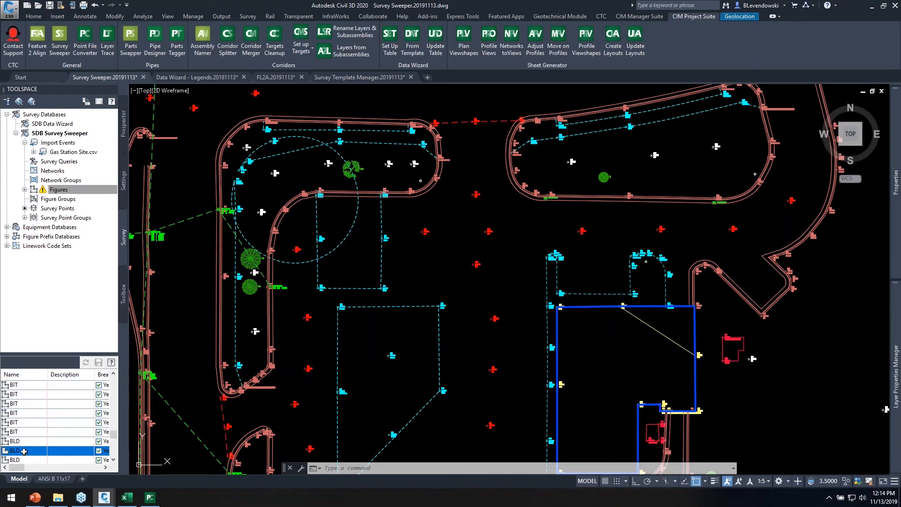
left_click(23, 460)
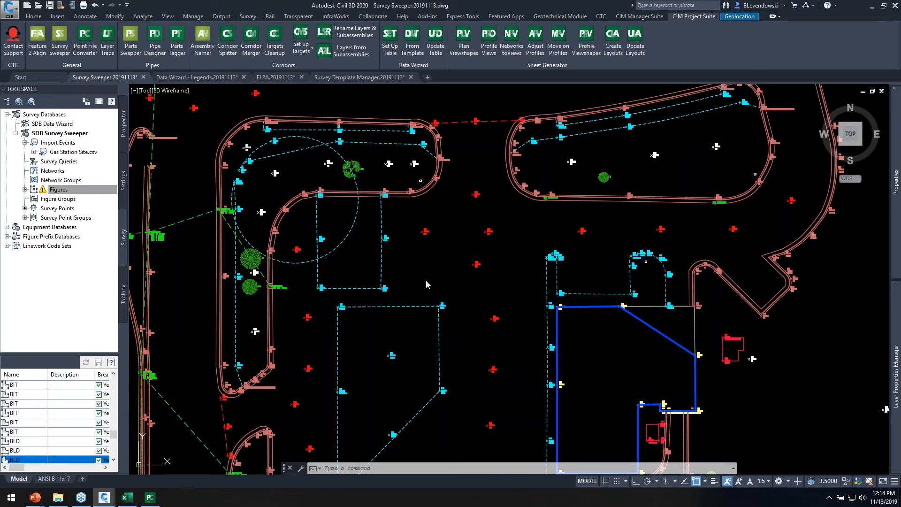
- Use Survey Sweeper to delete the selected circular concrete edge figure, the diagonal-edged BLD figure and survey point 226
left_click(441, 258)
key("Escape")
key("Escape")
key("Escape")
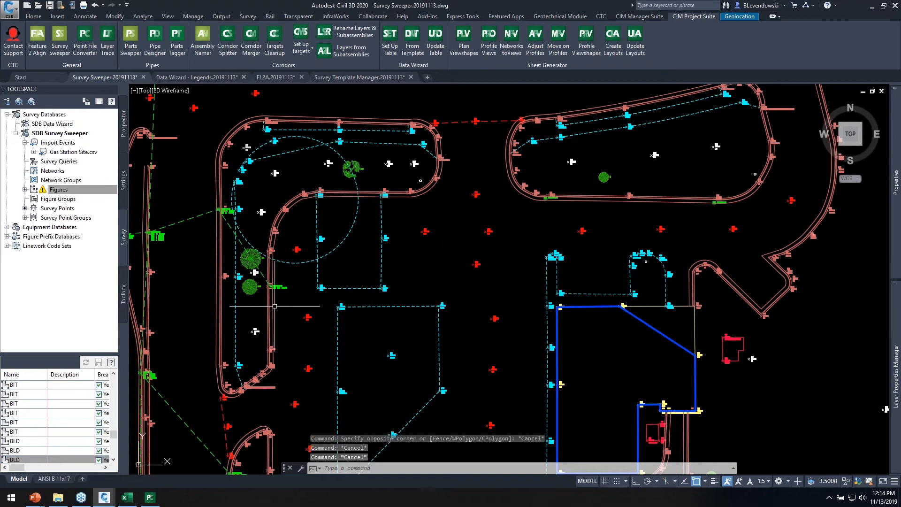
left_click(59, 181)
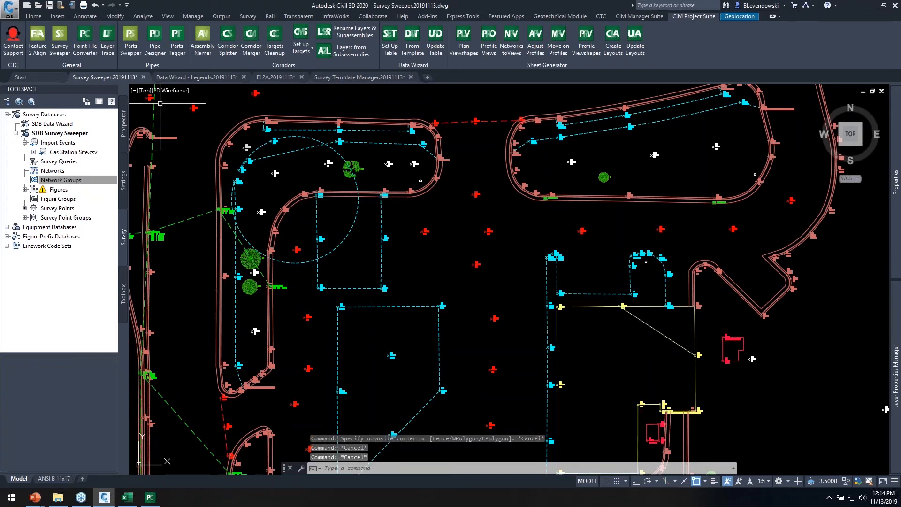
left_click(60, 42)
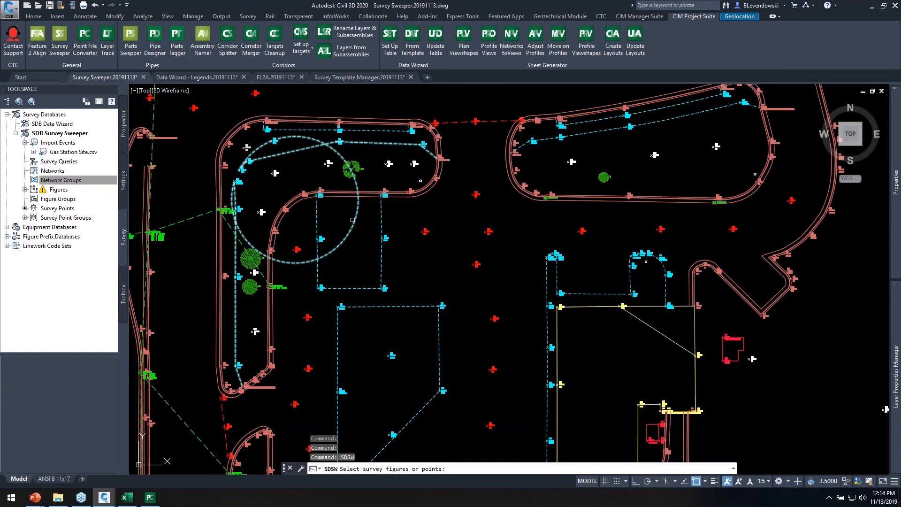
left_click(353, 221)
left_click(660, 319)
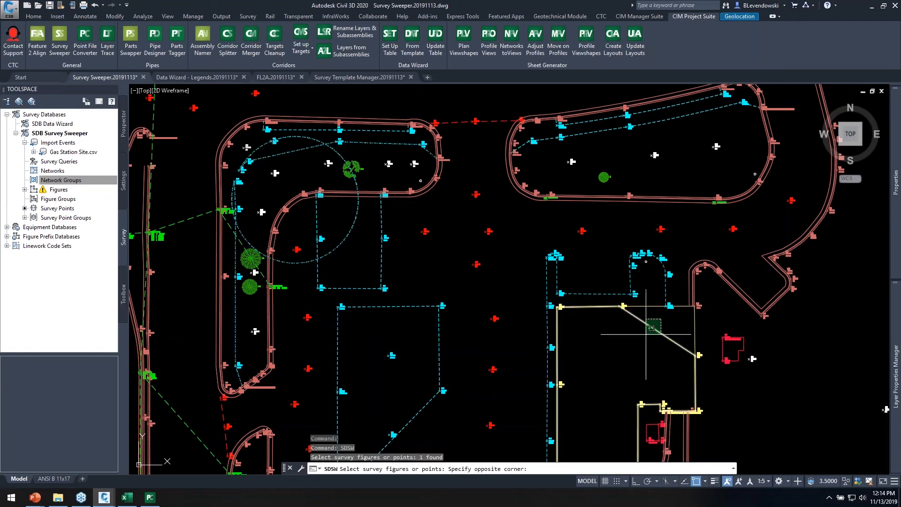
left_click(647, 334)
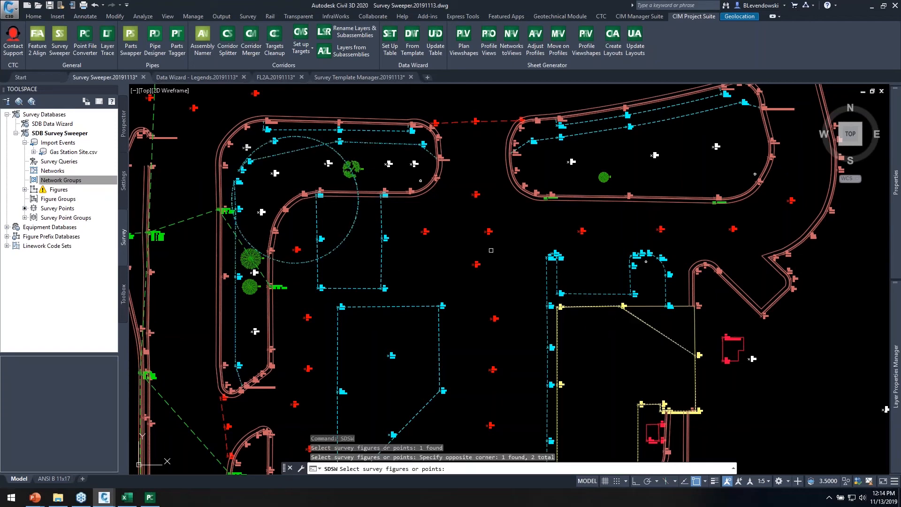
middle_click_drag(491, 257, 488, 193)
middle_click_drag(517, 285, 508, 239)
scroll(453, 337, "up", 3)
scroll(487, 340, "down", 3)
middle_click_drag(590, 365, 518, 238)
scroll(386, 332, "up", 3)
left_click(383, 337)
left_click(327, 313)
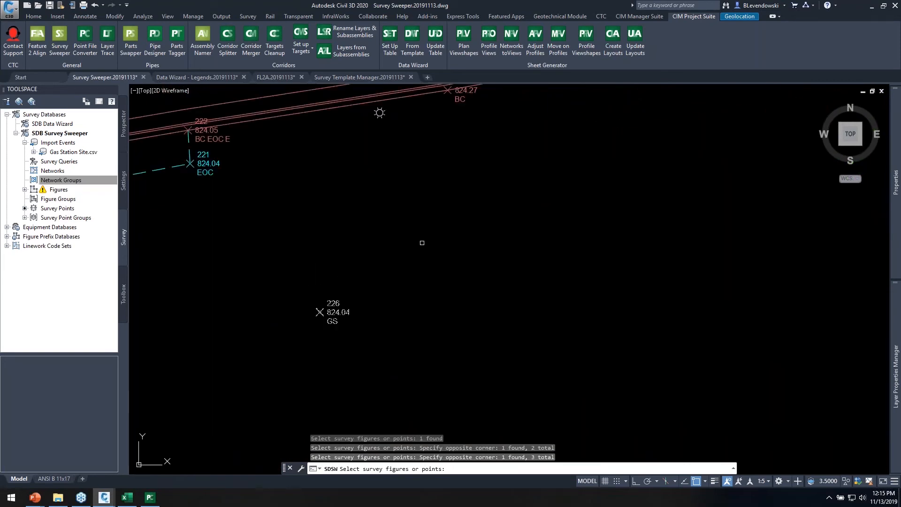
scroll(440, 247, "down", 6)
scroll(419, 308, "up", 2)
scroll(419, 308, "down", 2)
scroll(405, 324, "up", 2)
key("Return")
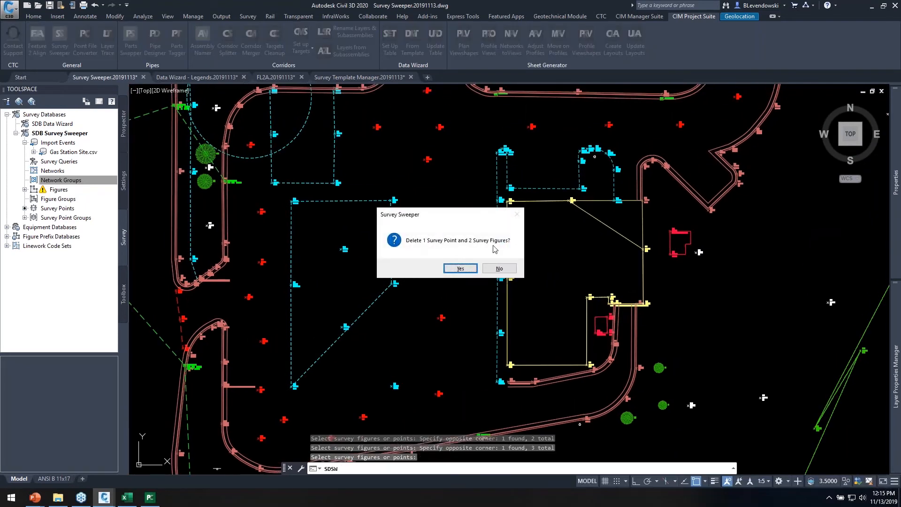
left_click(453, 270)
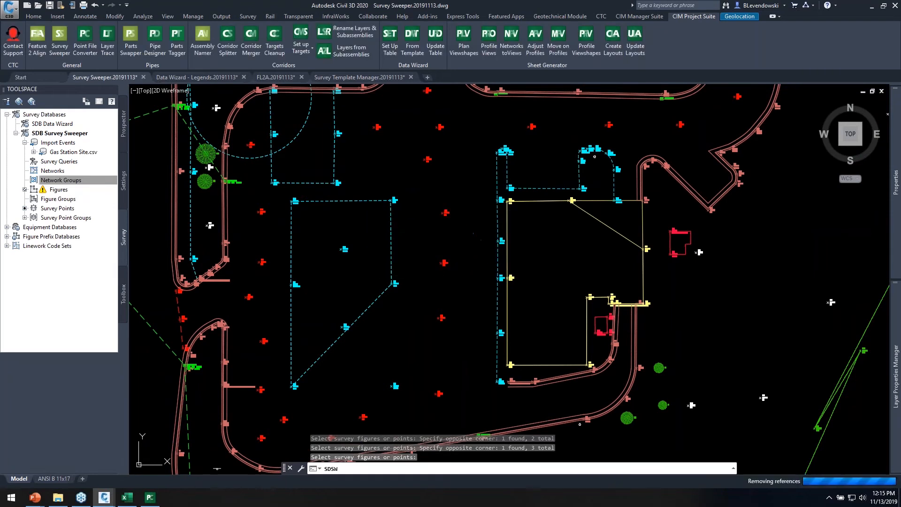
- Check the survey database's remaining BLD figures against the building outline and inspect the drawing after the sweep
left_click(55, 190)
left_click(30, 431)
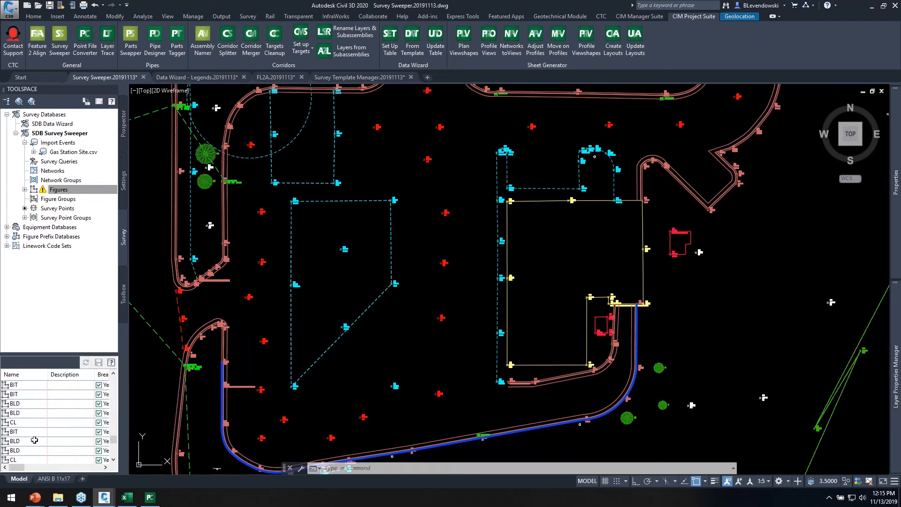
left_click(29, 405)
left_click(29, 411)
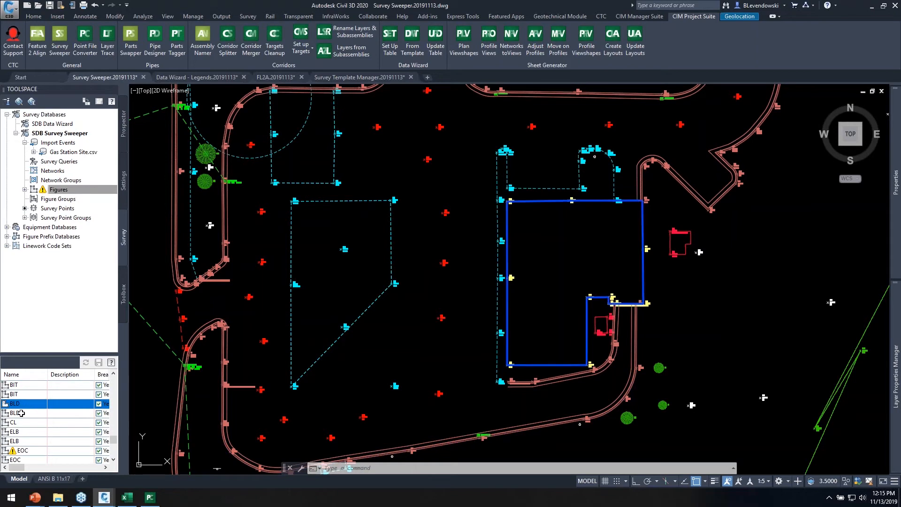
key("Escape")
key("Escape")
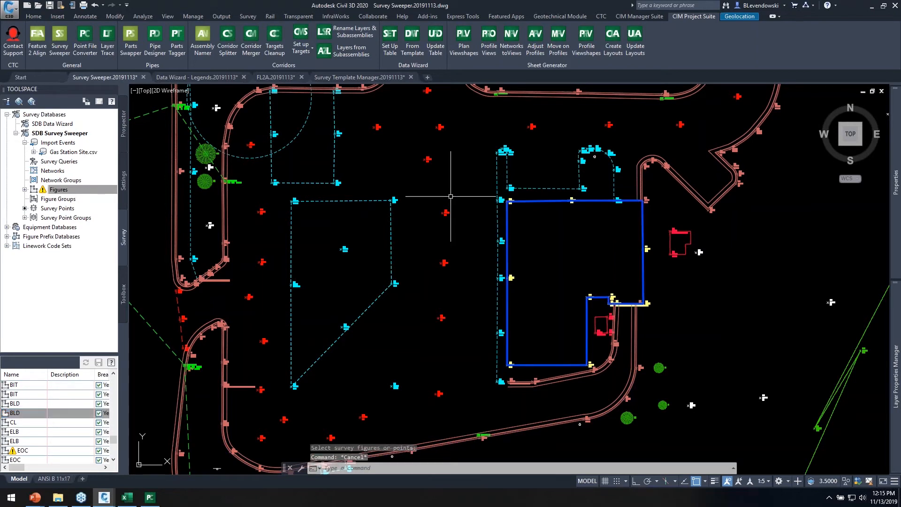
left_click(25, 396)
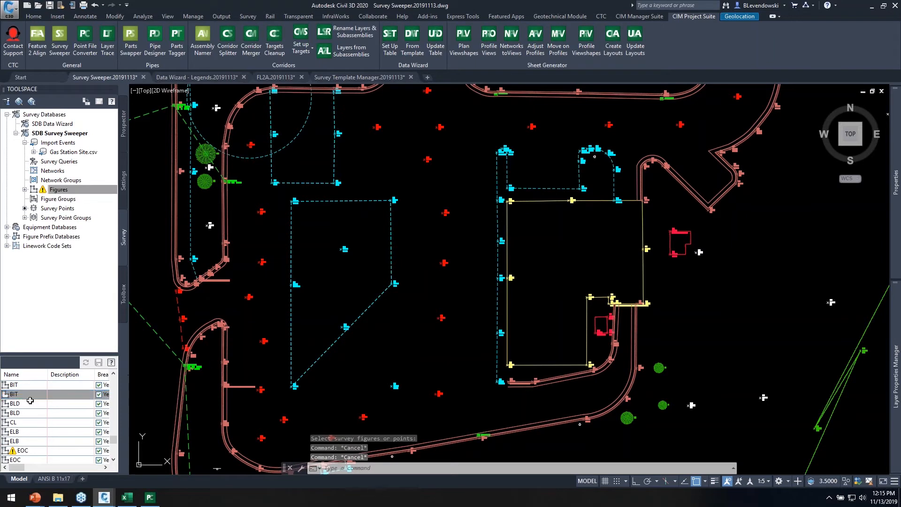
left_click(582, 226)
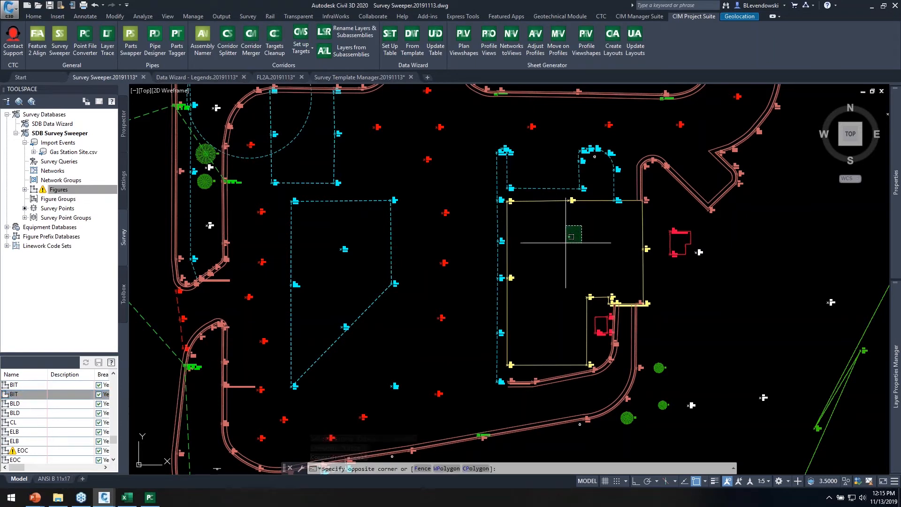
key("Escape")
key("Escape")
middle_click_drag(559, 226, 589, 329)
middle_click_drag(506, 267, 485, 298)
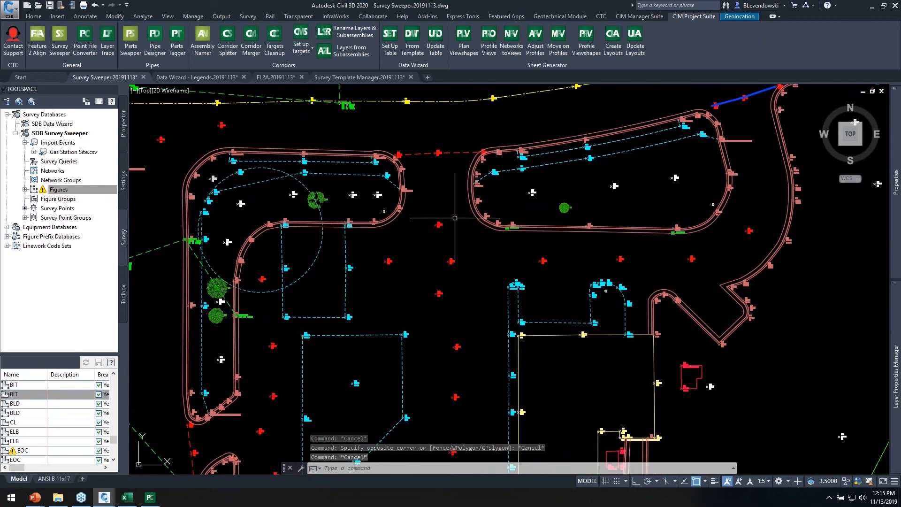
middle_click_drag(453, 201, 444, 224)
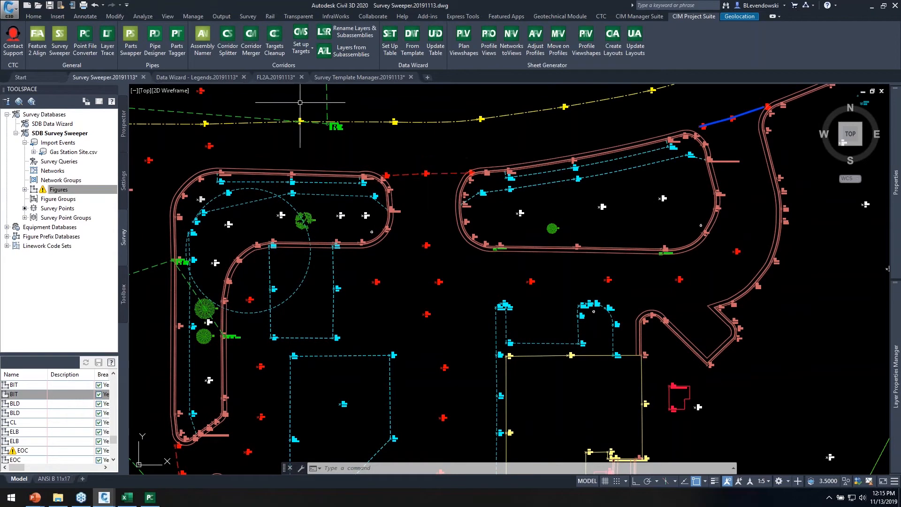
- Switch to the Data Wizard - Legends drawing and examine the Site Plan 1 and Site Plan 2 layouts
left_click(212, 78)
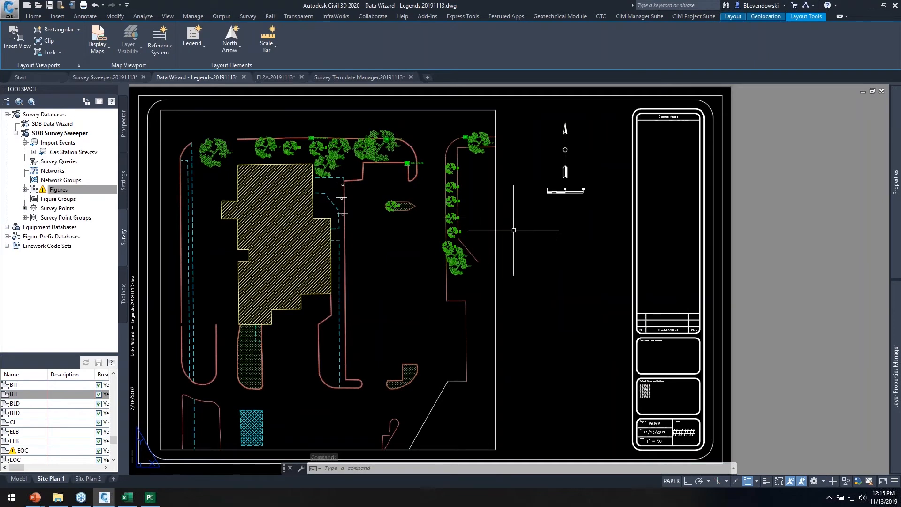
left_click(698, 16)
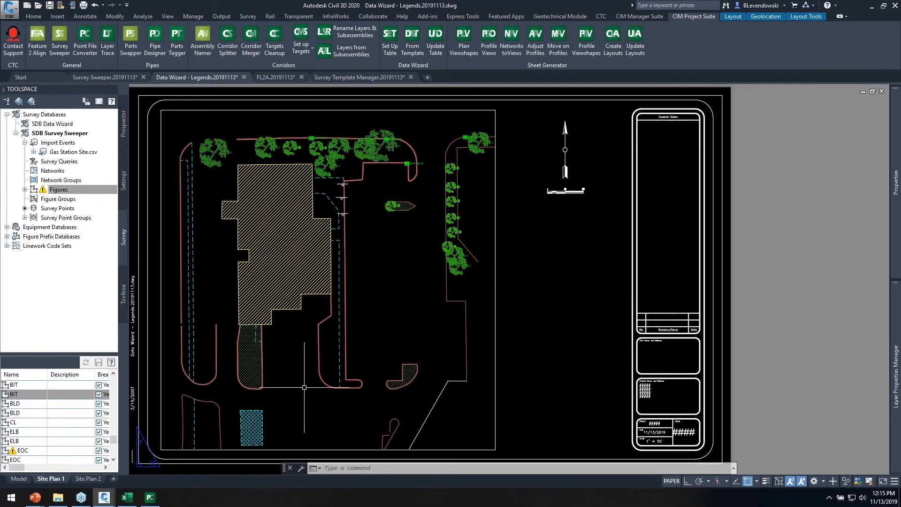
left_click(88, 479)
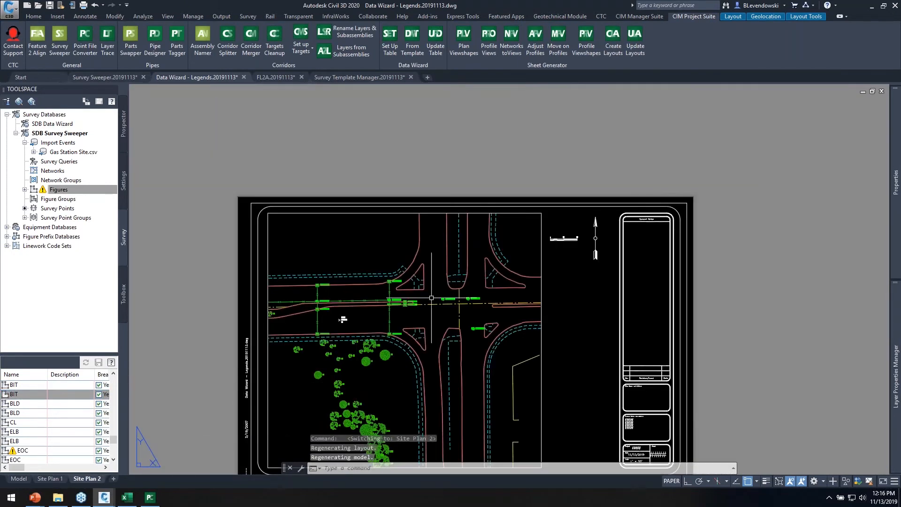
type("z")
key("Return")
type("z")
key("Return")
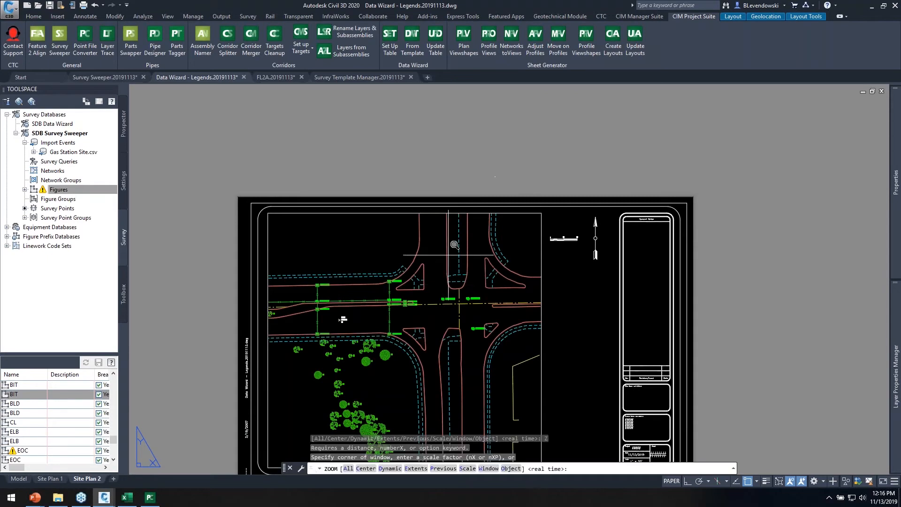
middle_click_drag(583, 318, 593, 244)
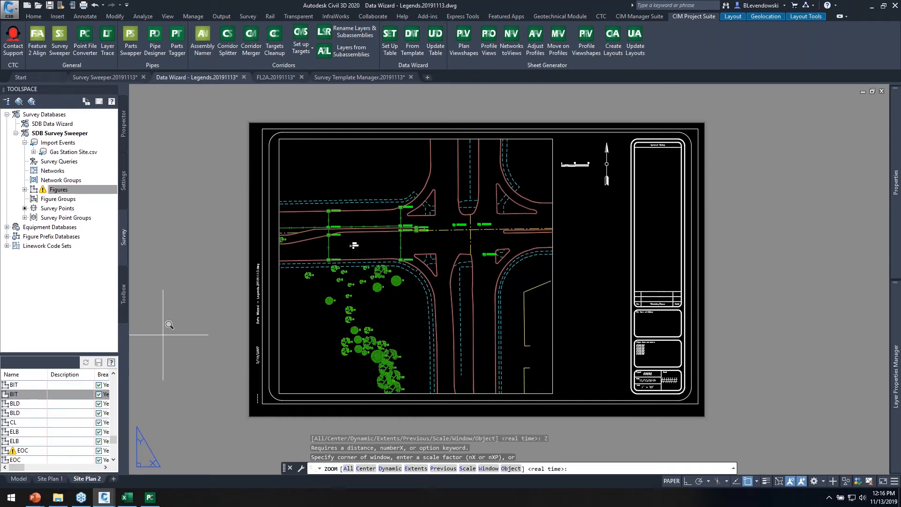
type("e")
key("Return")
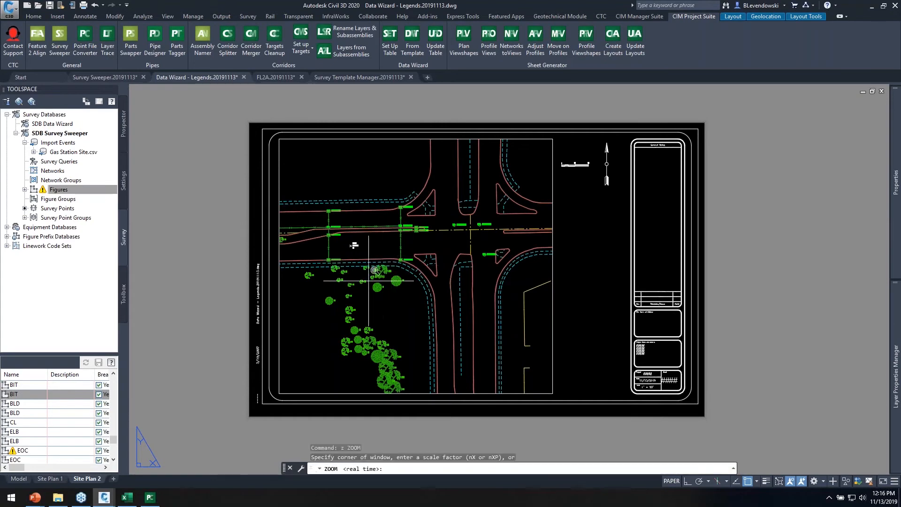
left_click(179, 202)
key("Escape")
key("Escape")
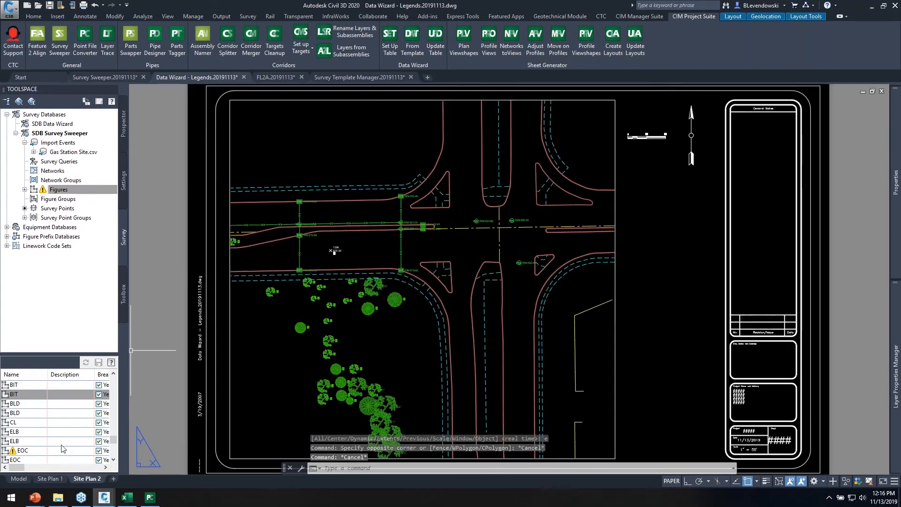
- Start a Data Wizard table setup from the Site Plan 1 layout, using the current drawing and limiting it to that layout
left_click(48, 478)
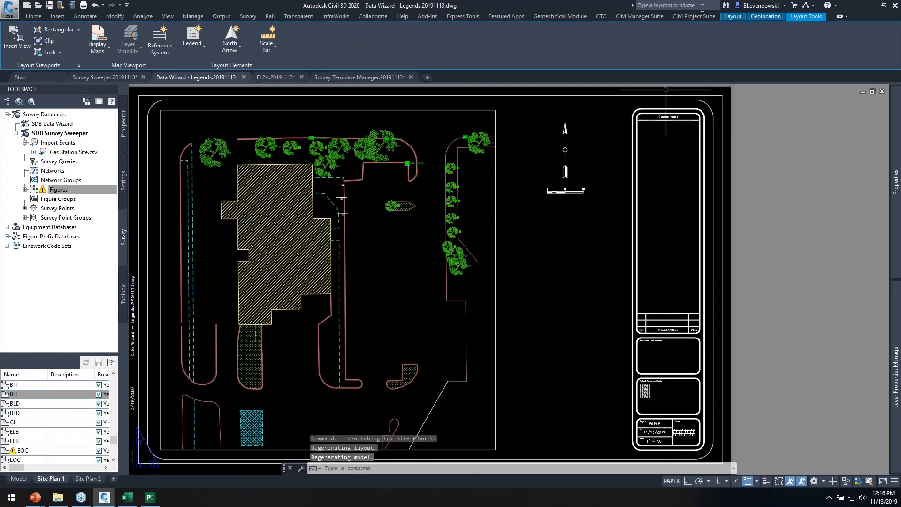
left_click(685, 18)
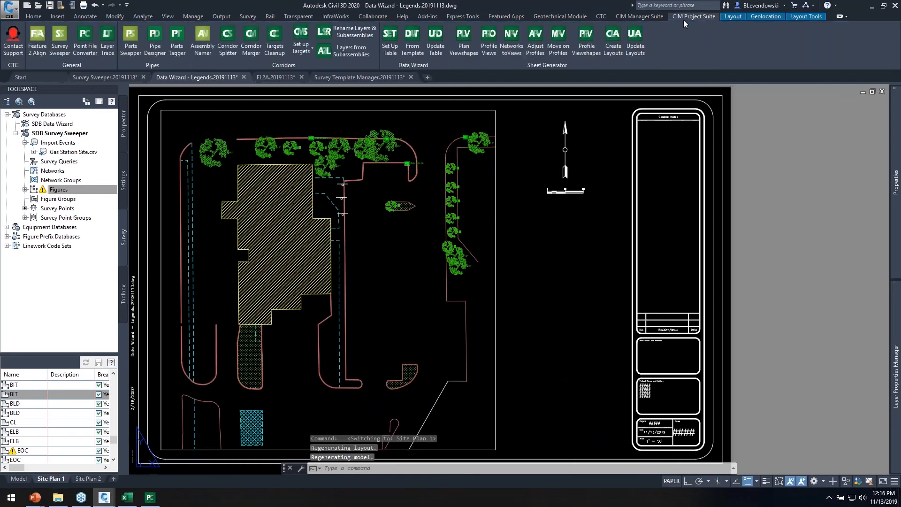
left_click(394, 43)
left_click_drag(421, 122, 481, 86)
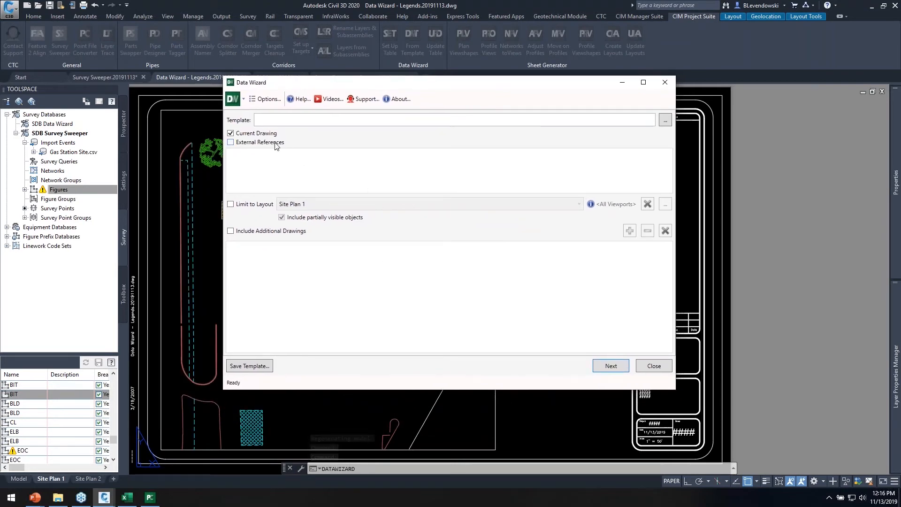
left_click(240, 143)
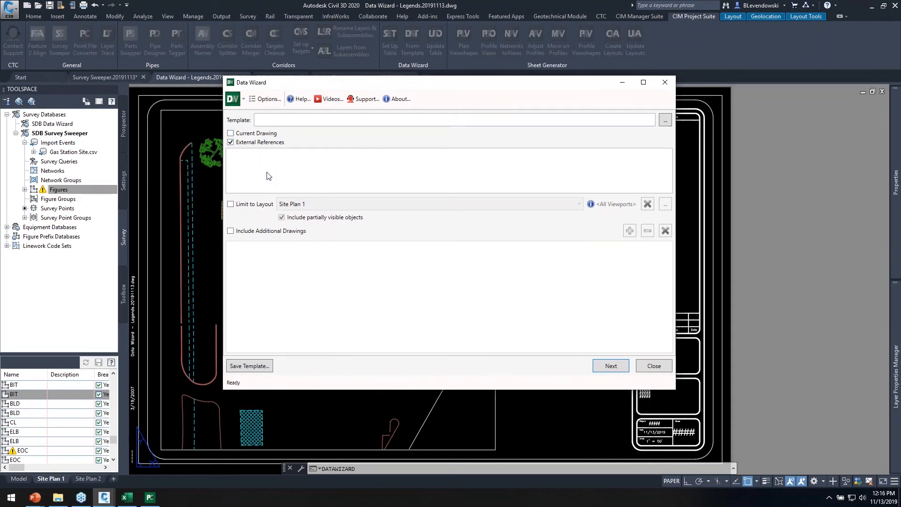
left_click(250, 142)
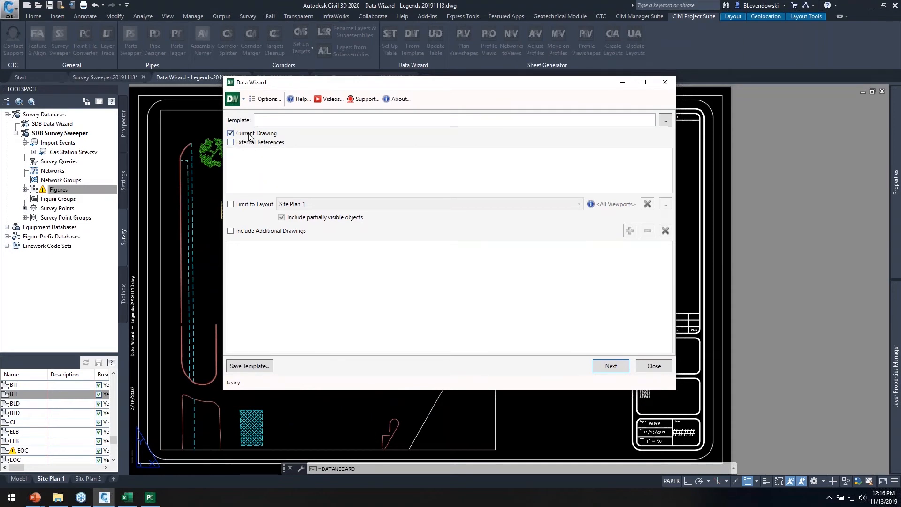
left_click(251, 204)
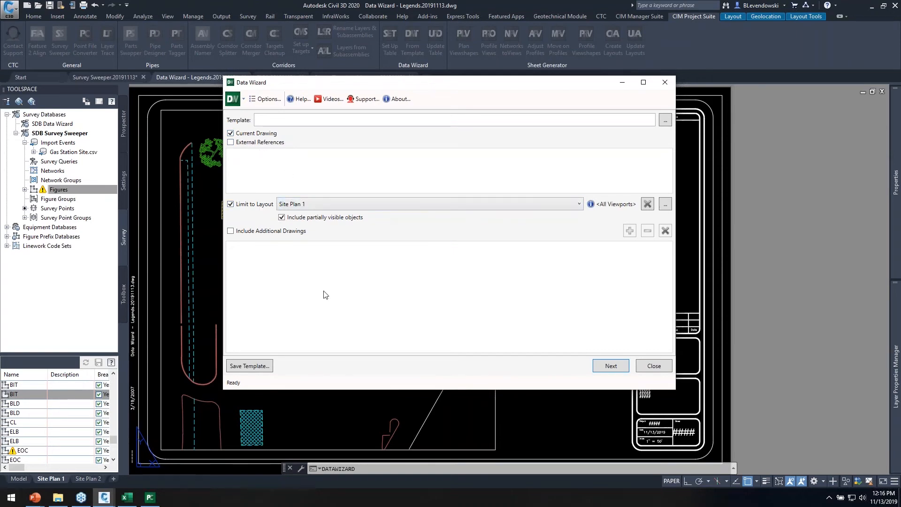
- Restrict the table's data to the site plan viewport on the Site Plan 1 layout
left_click(665, 204)
left_click(499, 174)
mouse_move(486, 84)
left_mouse_down()
mouse_move(538, 80)
mouse_move(596, 47)
left_mouse_up()
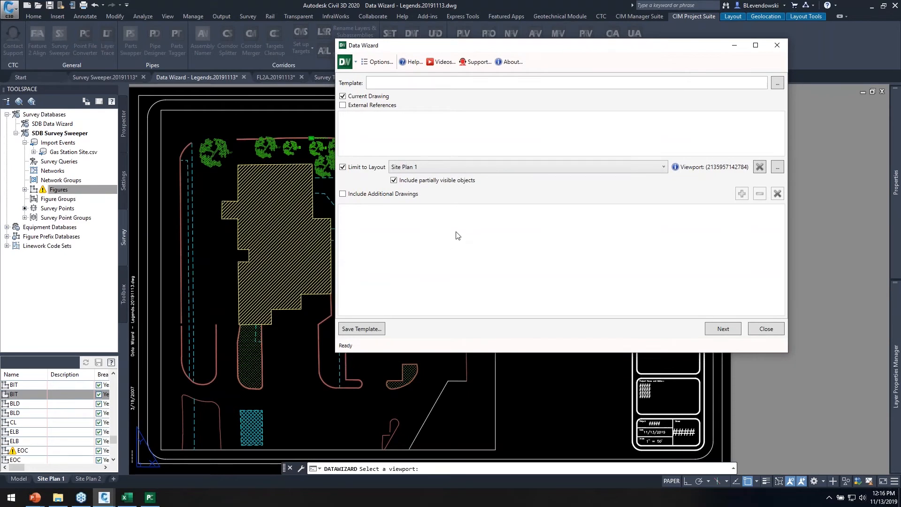
mouse_move(585, 51)
left_mouse_down()
mouse_move(606, 56)
mouse_move(514, 71)
left_mouse_up()
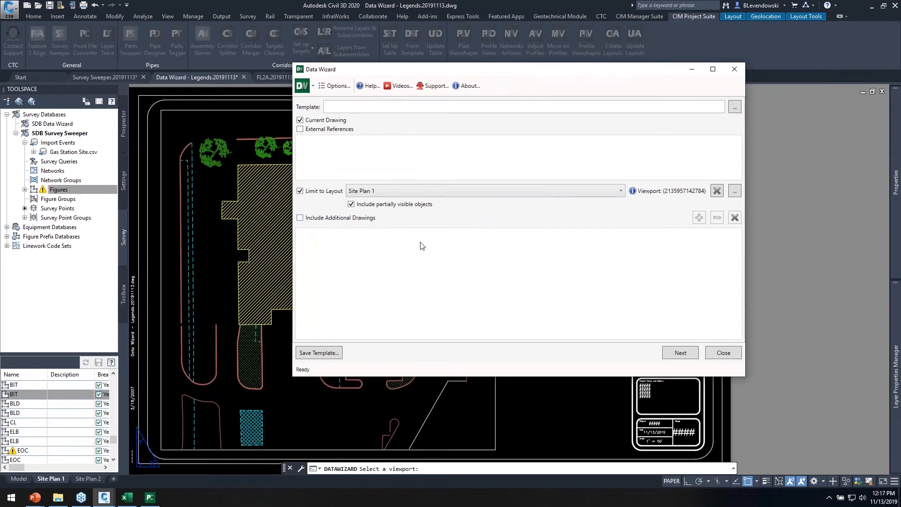
- Refresh the item counts for the object types and include only Survey Points, Survey Figures and Hatches
left_click(681, 354)
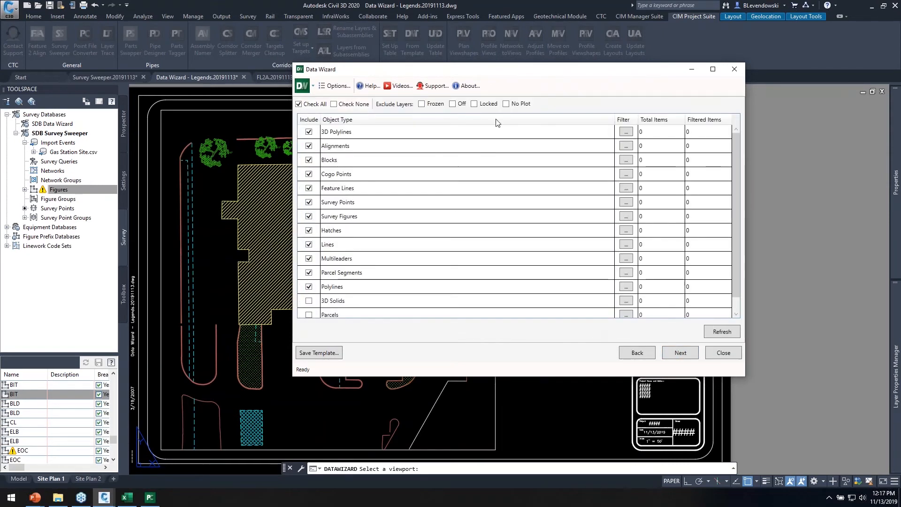
left_click_drag(532, 77, 460, 61)
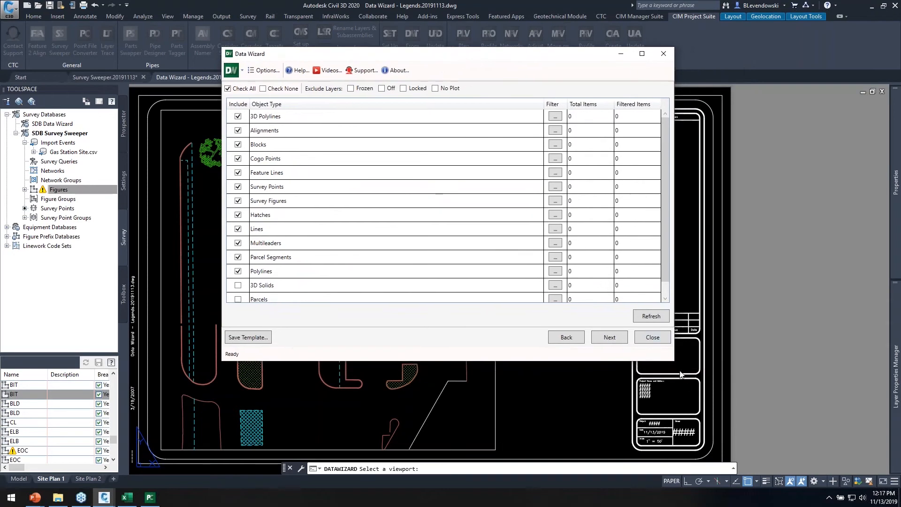
left_click_drag(673, 361, 675, 381)
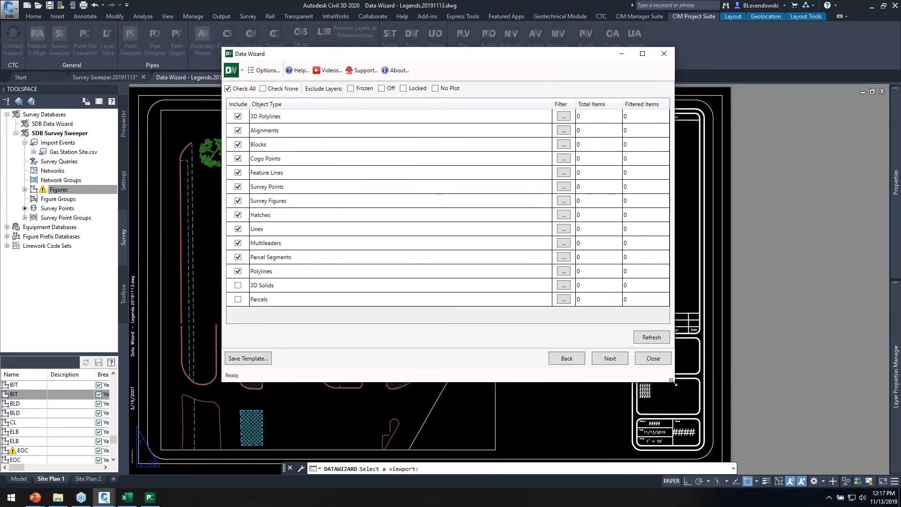
left_click(650, 337)
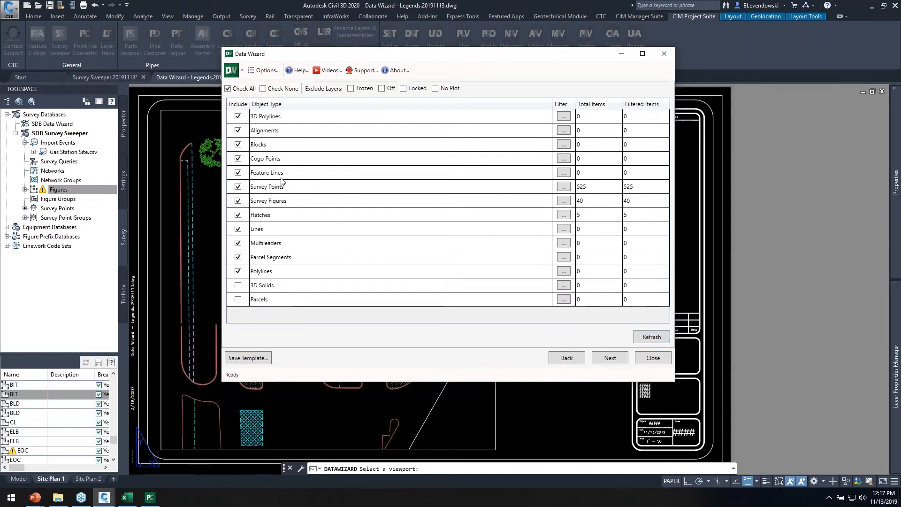
left_click(238, 187)
left_click(238, 200)
left_click(238, 215)
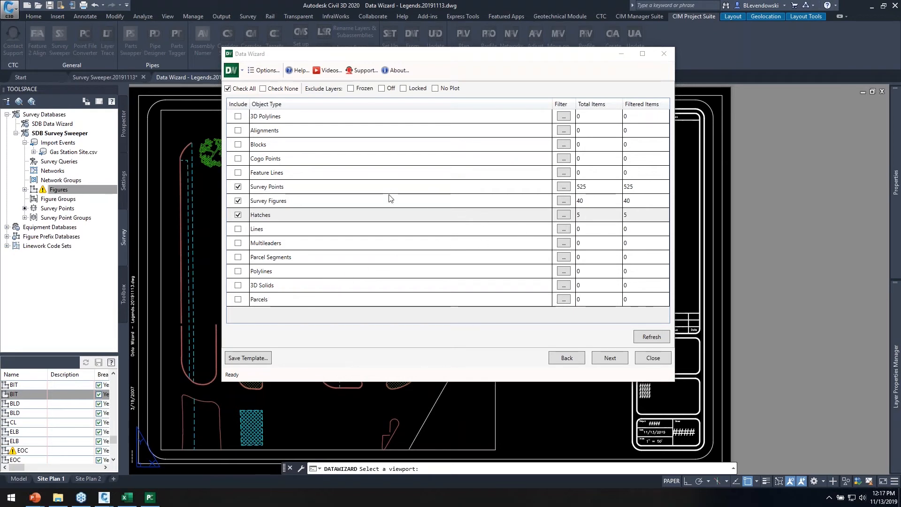
- Exclude frozen layers from the table data and review the individual Survey Points items in the extraction list
mouse_move(448, 61)
left_mouse_down()
mouse_move(613, 24)
mouse_move(335, 144)
mouse_move(281, 114)
left_mouse_up()
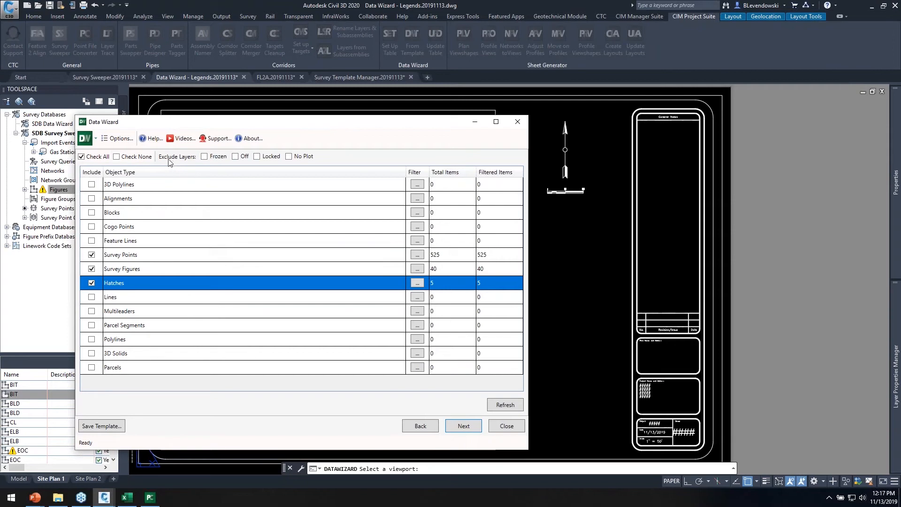
left_click(204, 156)
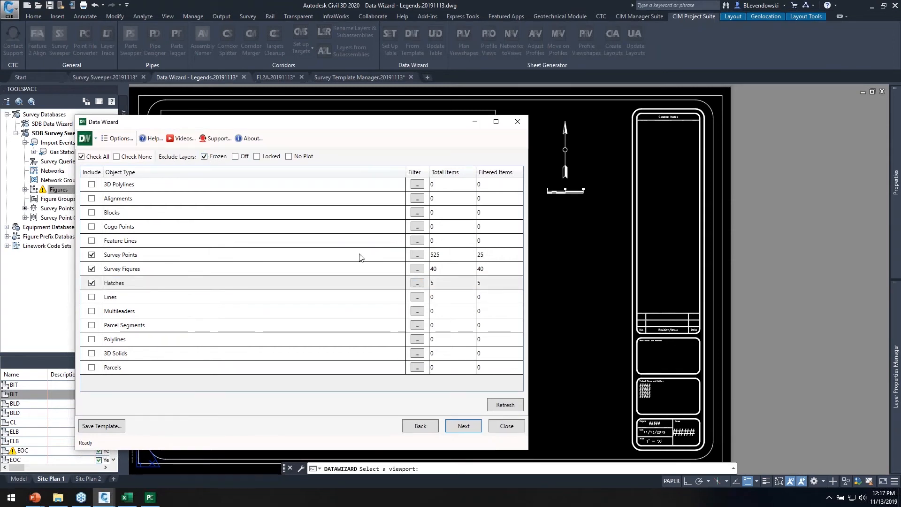
left_click(471, 427)
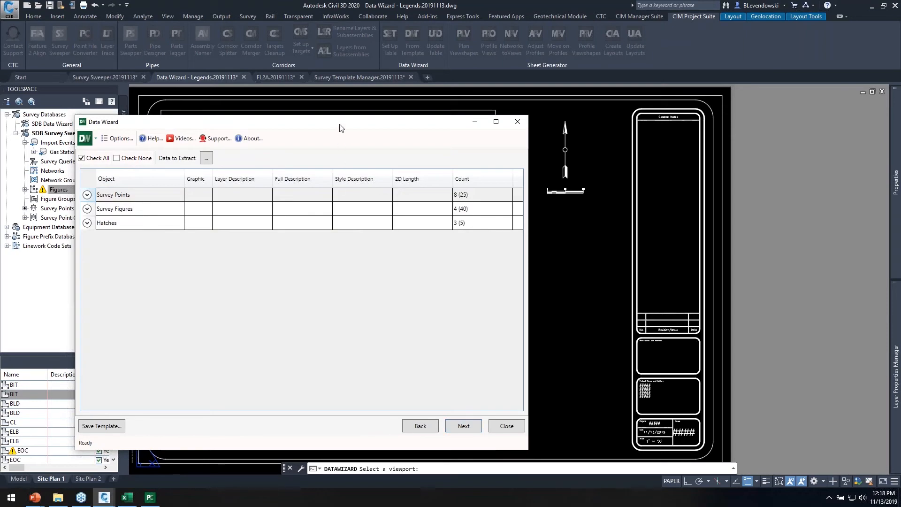
left_click_drag(342, 128, 404, 86)
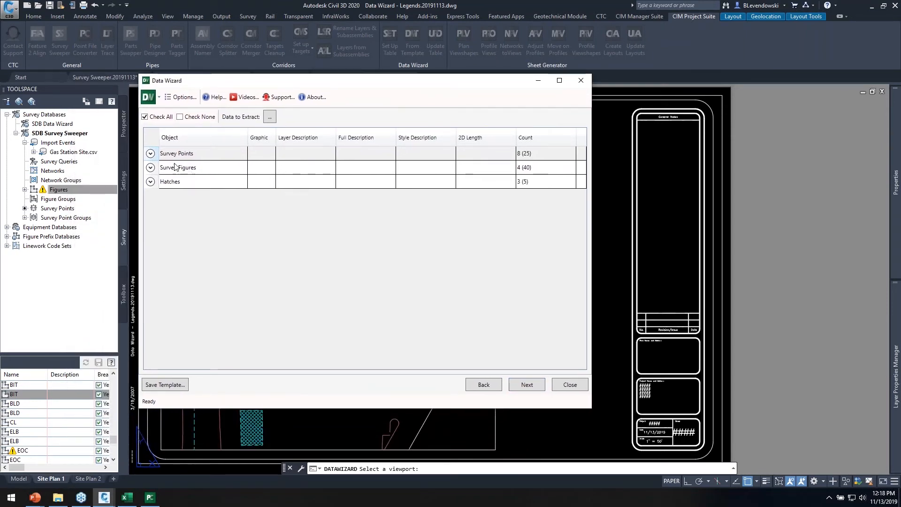
left_click(150, 154)
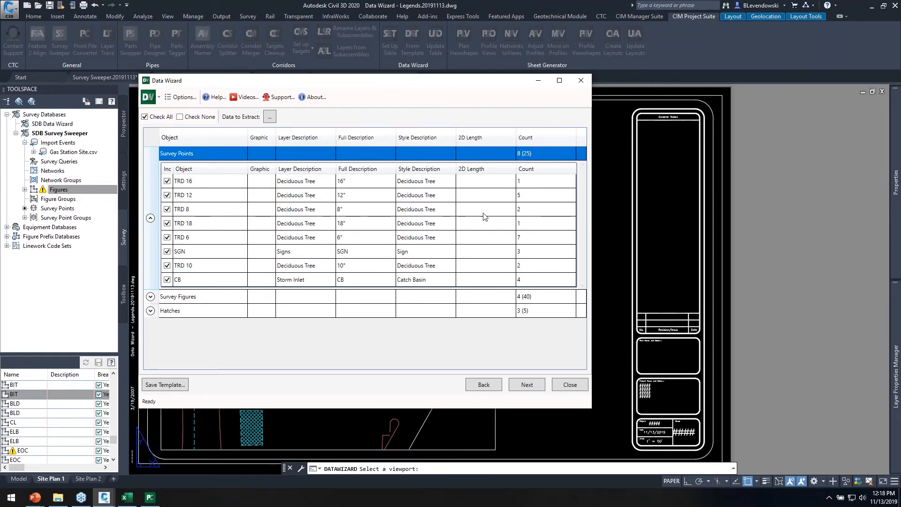
left_click_drag(409, 81, 639, 79)
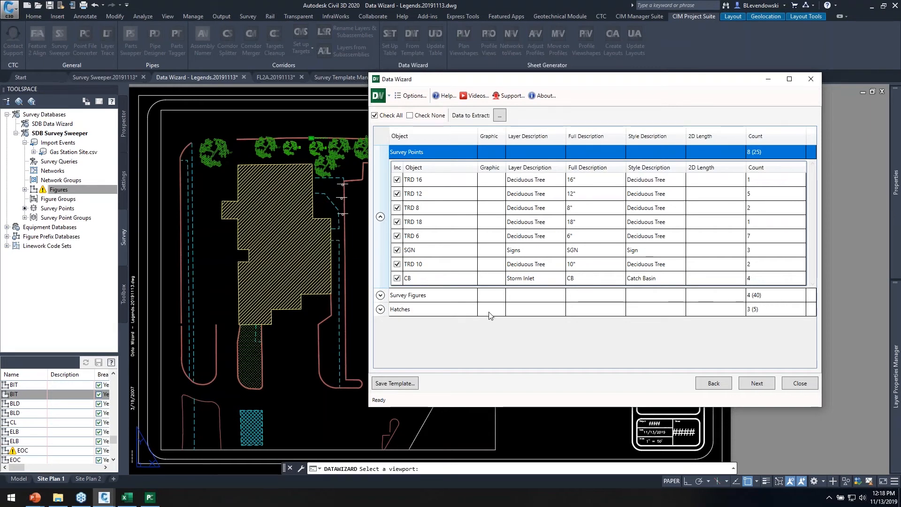
- Return to the object types and set the Survey Points filter to weed duplicates by raw description with TRD*,TRC*,SDM*,CB*
left_click(714, 383)
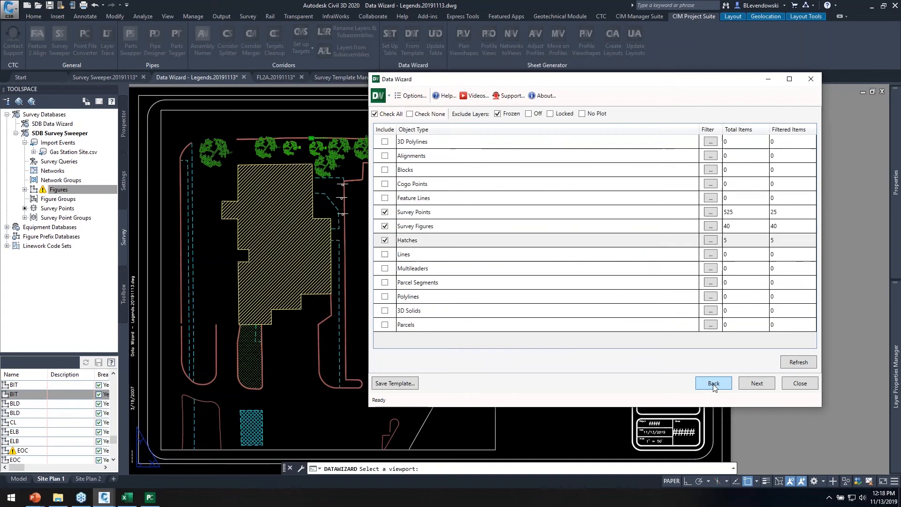
left_click(713, 215)
left_click(711, 211)
left_click(703, 223)
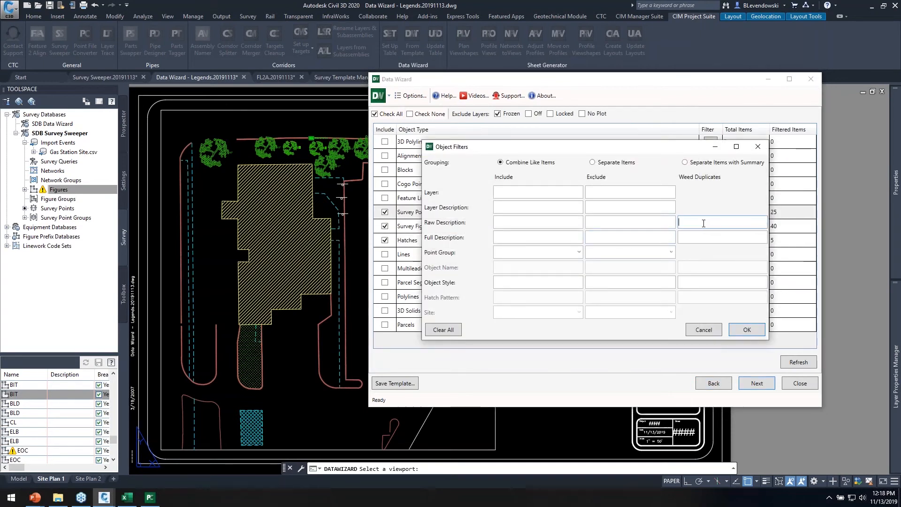
type("TRD*,TRC*,SDM*,CB")
left_click_drag(633, 151, 603, 144)
left_click_drag(516, 143, 518, 159)
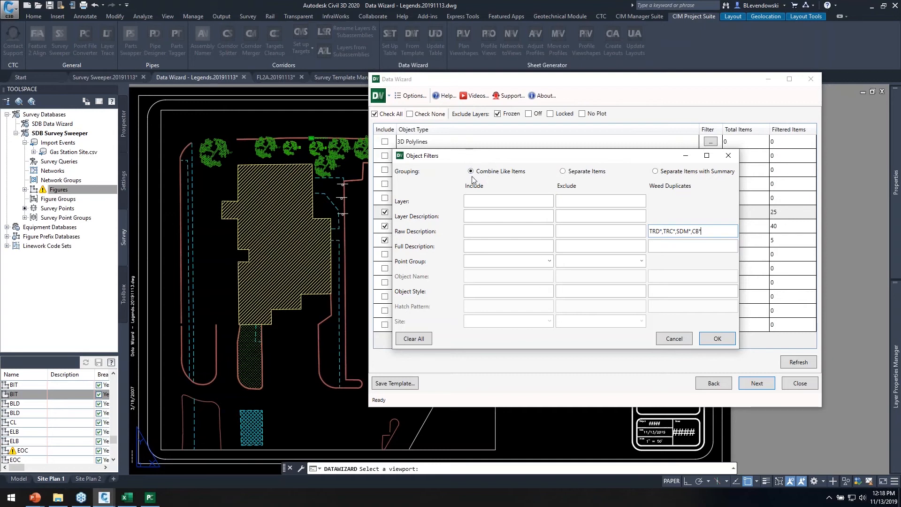
- Try the Separate Items and Separate Items with Summary groupings for Survey Points before restoring Combine Like Items
left_click(562, 172)
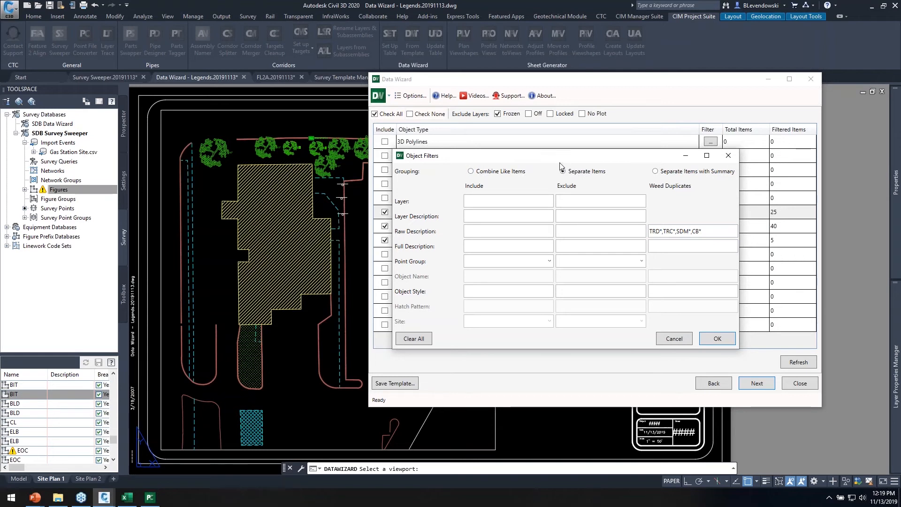
left_click(674, 171)
left_click(479, 173)
left_click_drag(603, 155, 579, 145)
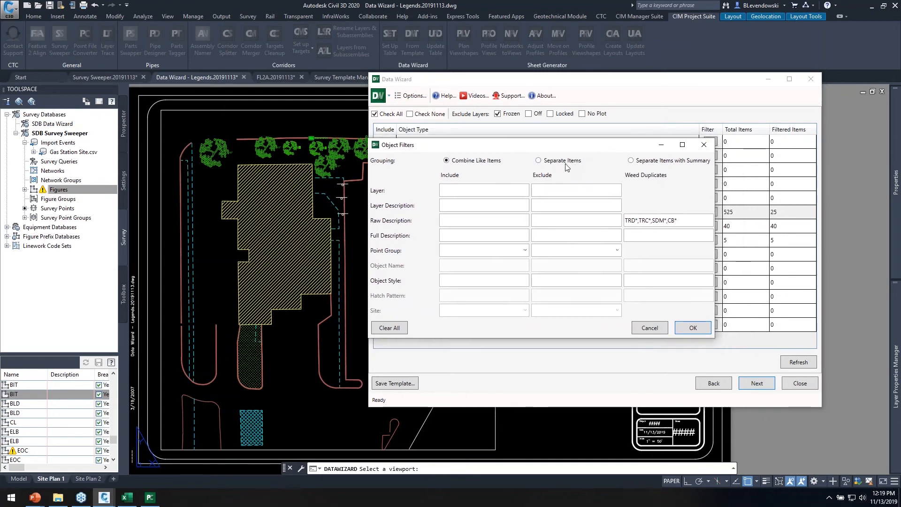
- Limit the Survey Points to layers matching *SYMB* and apply the object filter
left_click(469, 190)
type("*SYMB*")
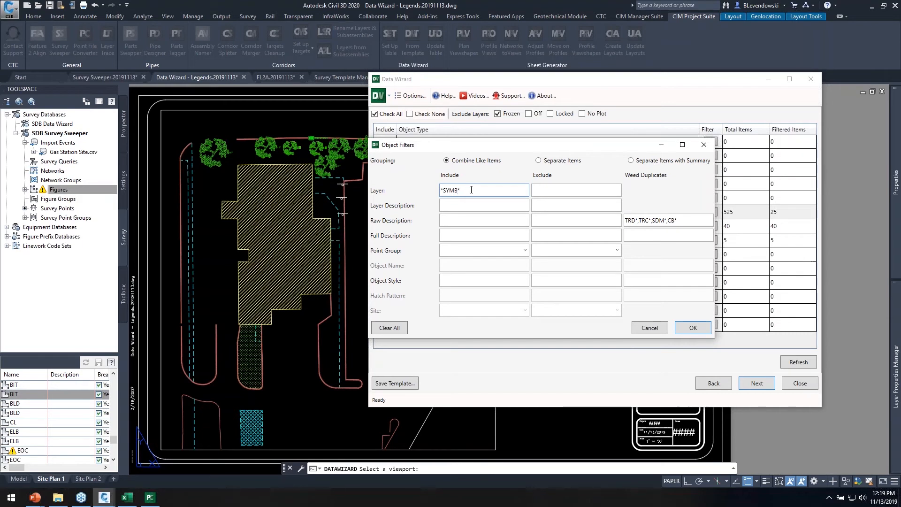
double_click(449, 192)
left_click(462, 194)
left_click(693, 327)
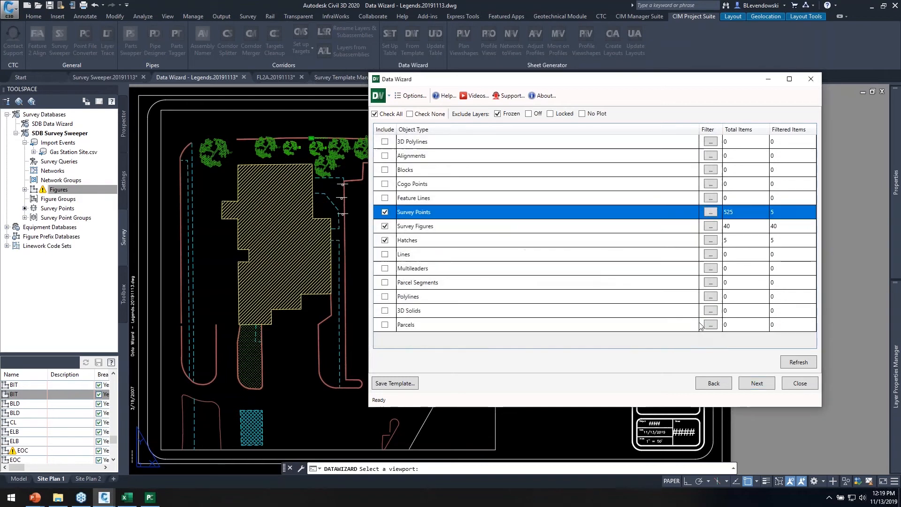
- Filter the Survey Figures to include only layers matching *LINE*
left_click(710, 226)
type("*LINE*")
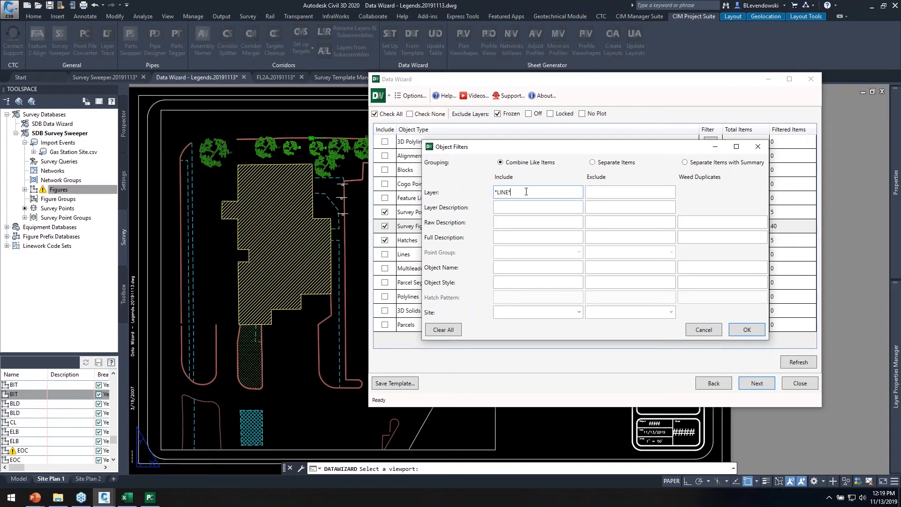
left_click(747, 330)
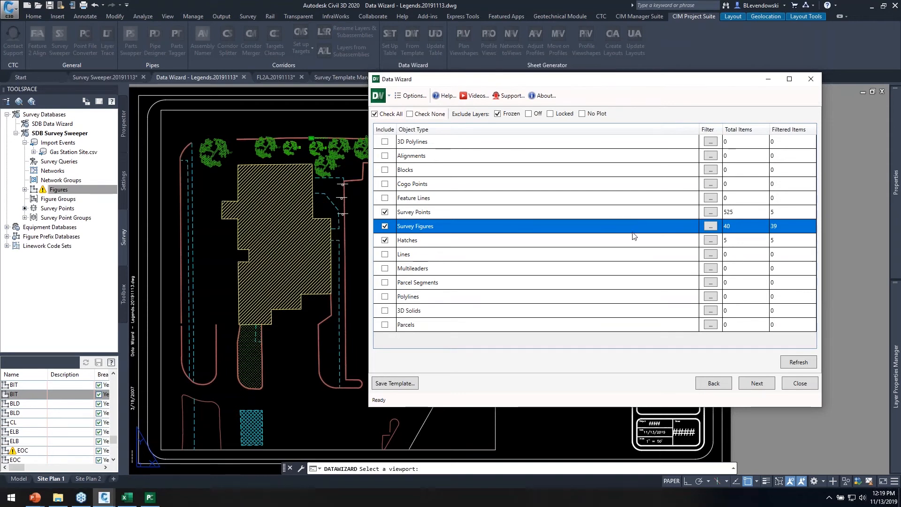
- Save the setup as a Data Wizard template named Existing Conditions Legend in CTC CET Demos and continue to the extraction list
left_click(418, 383)
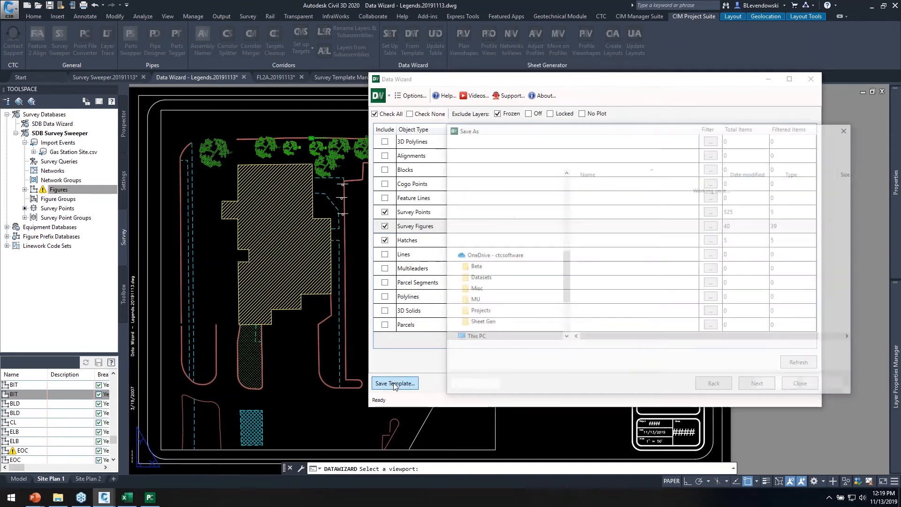
left_click_drag(668, 136, 377, 113)
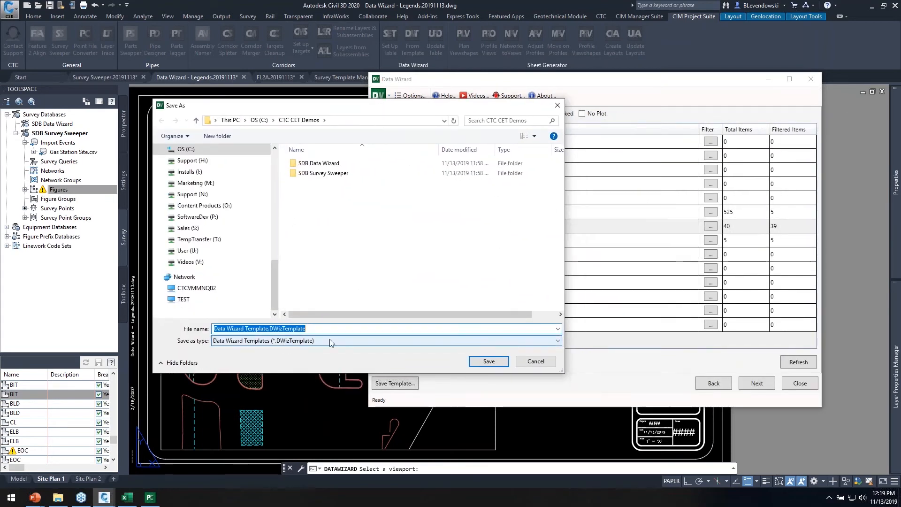
type("eXIST")
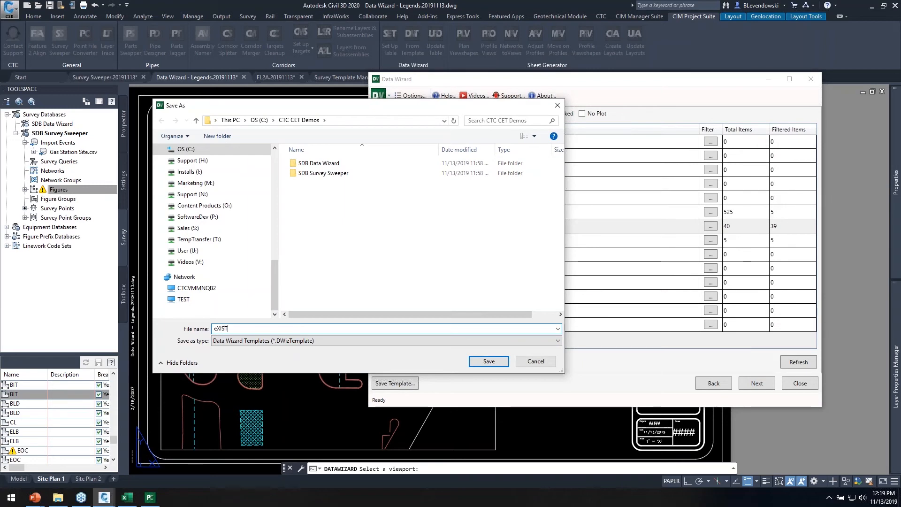
type("ing Conditions Legend")
key("Return")
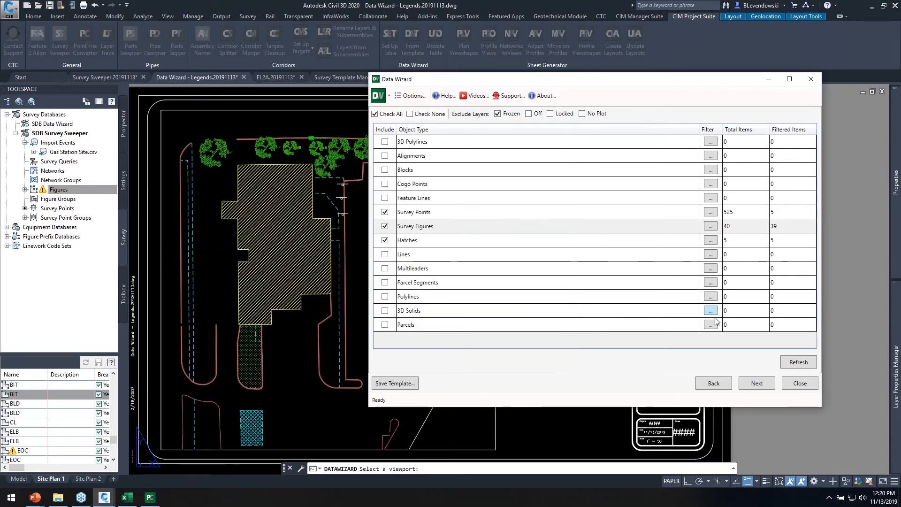
left_click(759, 384)
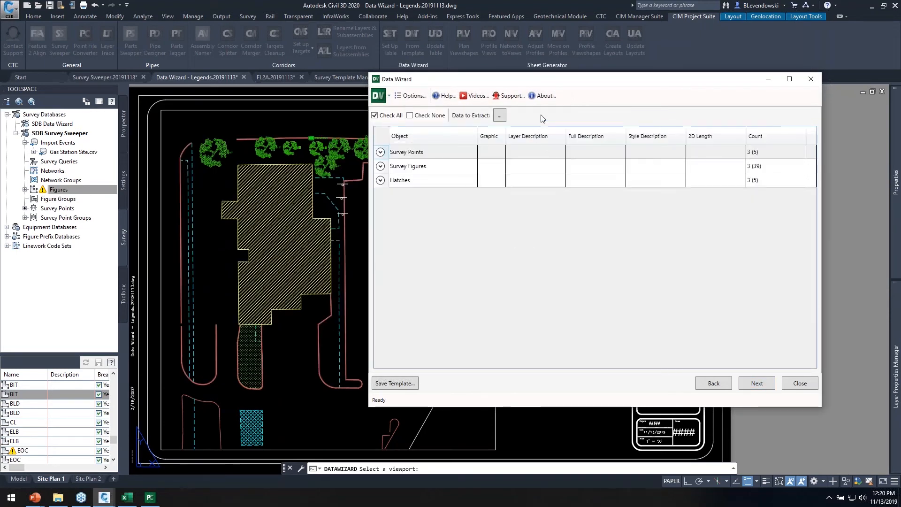
- Examine the filtered items listed under Survey Points, Survey Figures and Hatches against the site plan drawing
left_click_drag(563, 79, 337, 71)
left_click(154, 144)
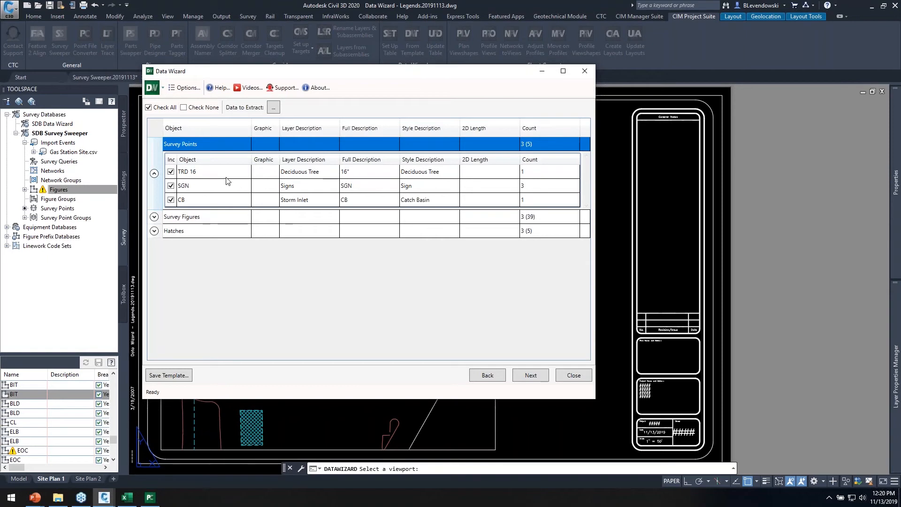
left_click(155, 217)
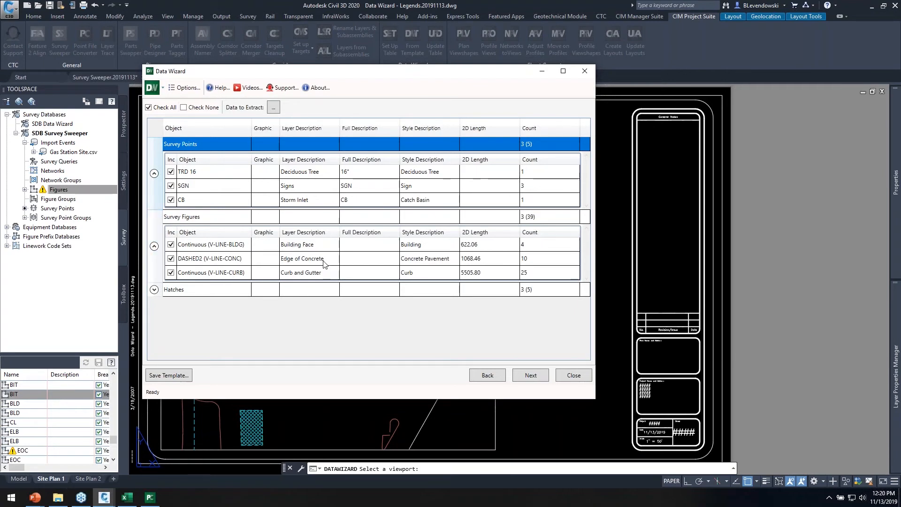
left_click(154, 290)
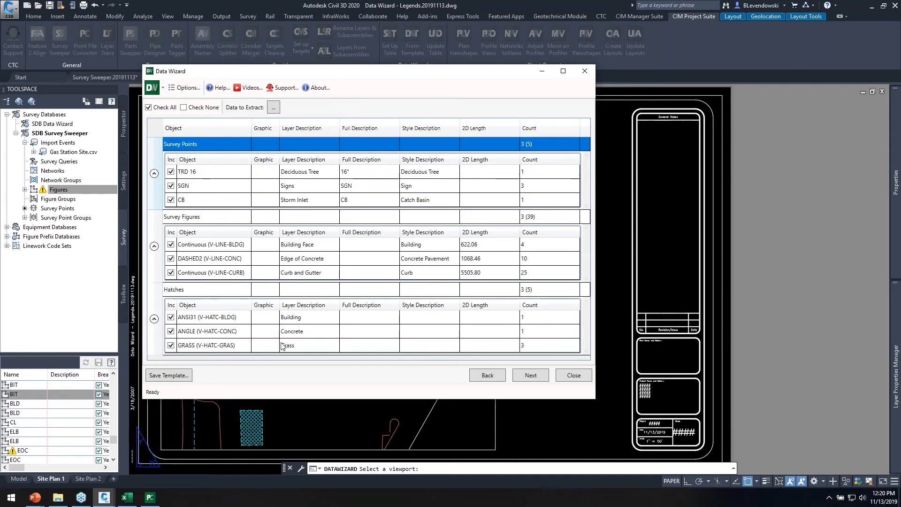
mouse_move(376, 79)
left_mouse_down()
mouse_move(428, 123)
mouse_move(554, 61)
left_mouse_up()
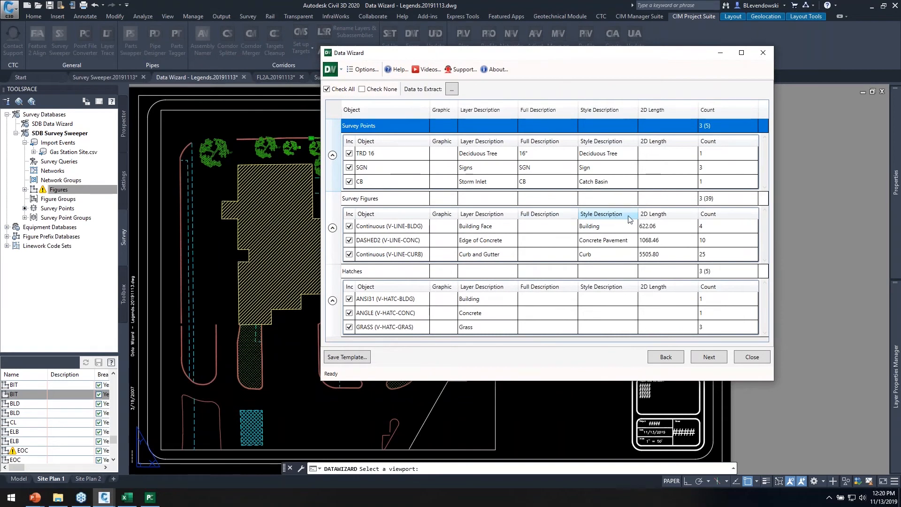
left_click_drag(583, 63, 641, 50)
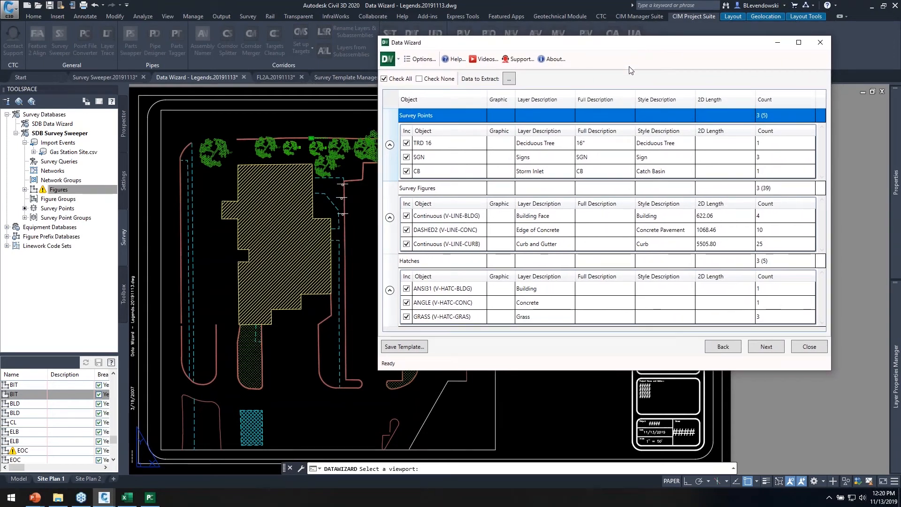
- Limit the data to extract to Graphic and Layer Description and continue to the table formatting and output settings
left_click(509, 79)
left_click_drag(497, 104, 391, 69)
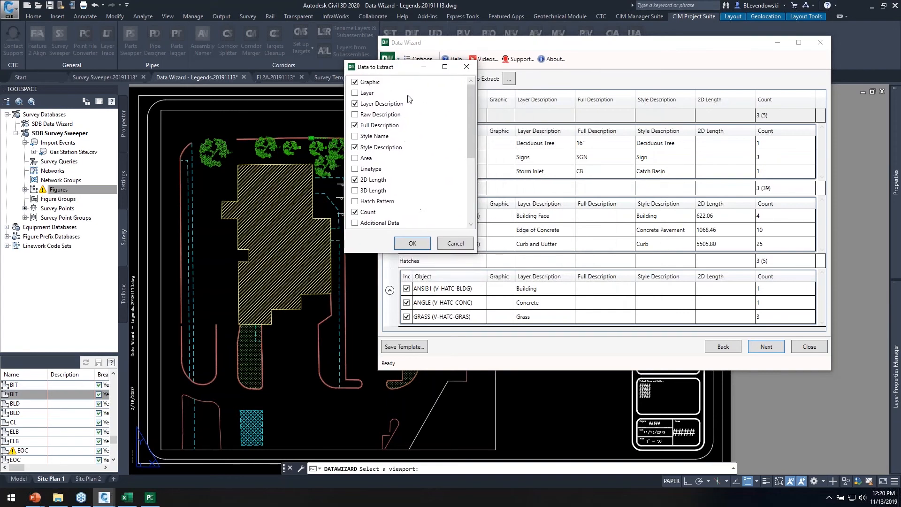
left_click_drag(477, 256, 462, 374)
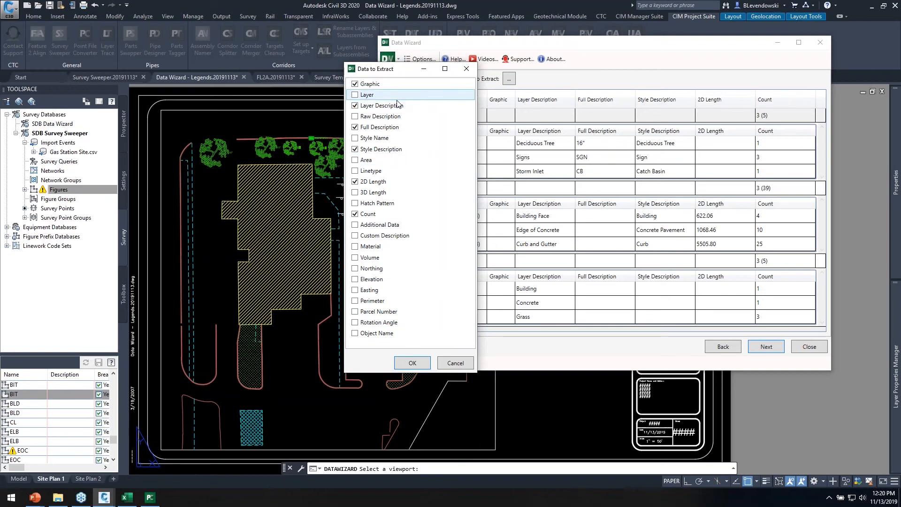
left_click(379, 106)
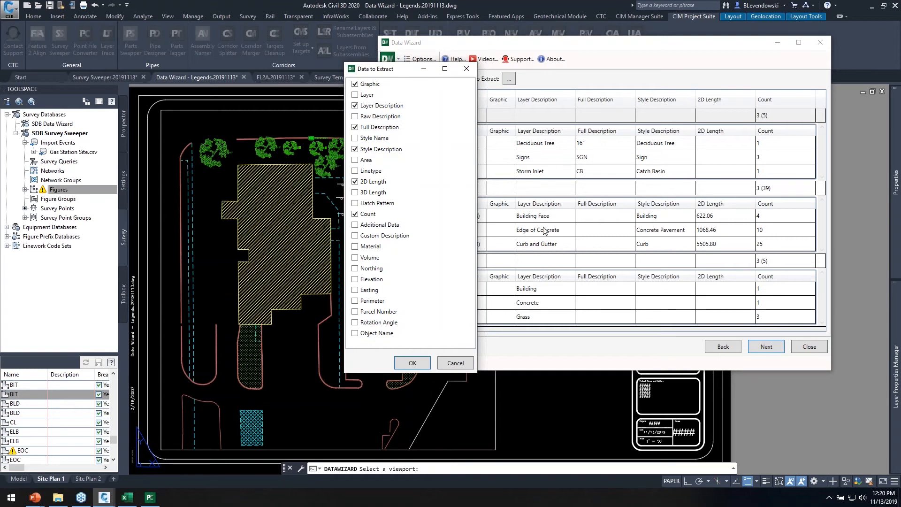
left_click(375, 126)
left_click(380, 149)
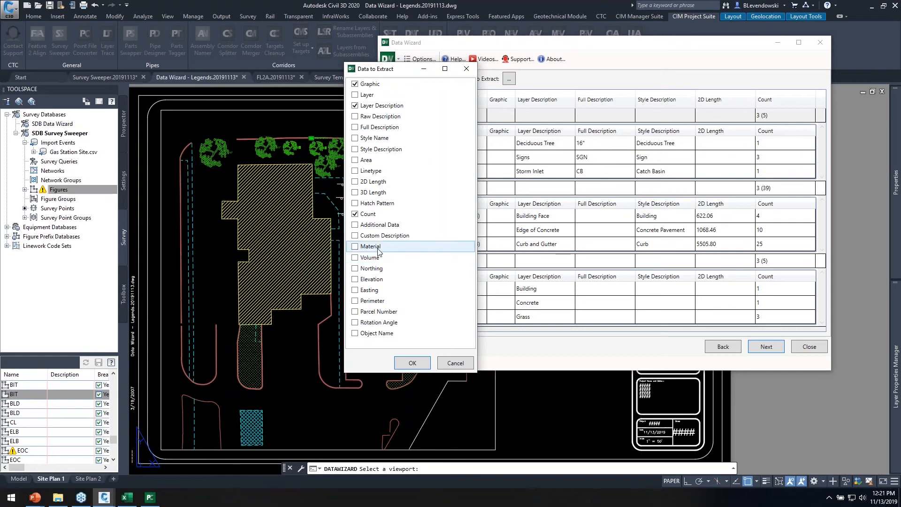
left_click(375, 216)
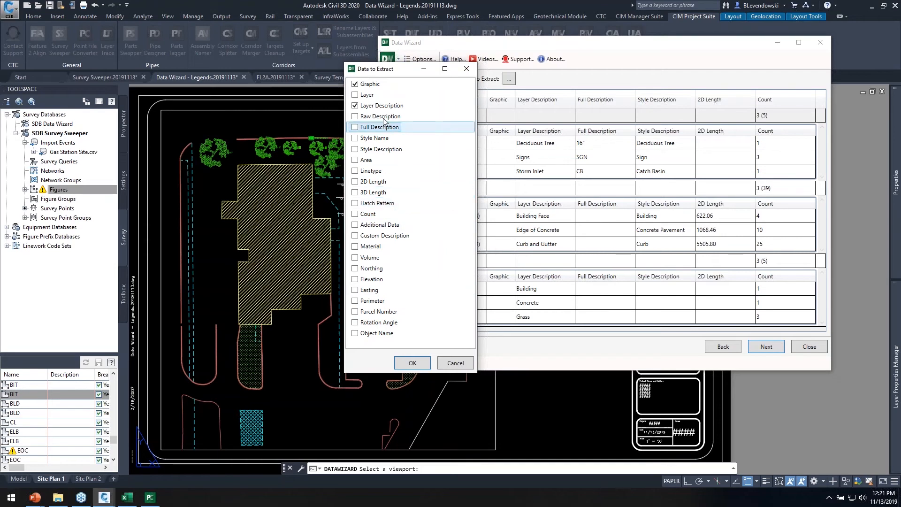
left_click(378, 89)
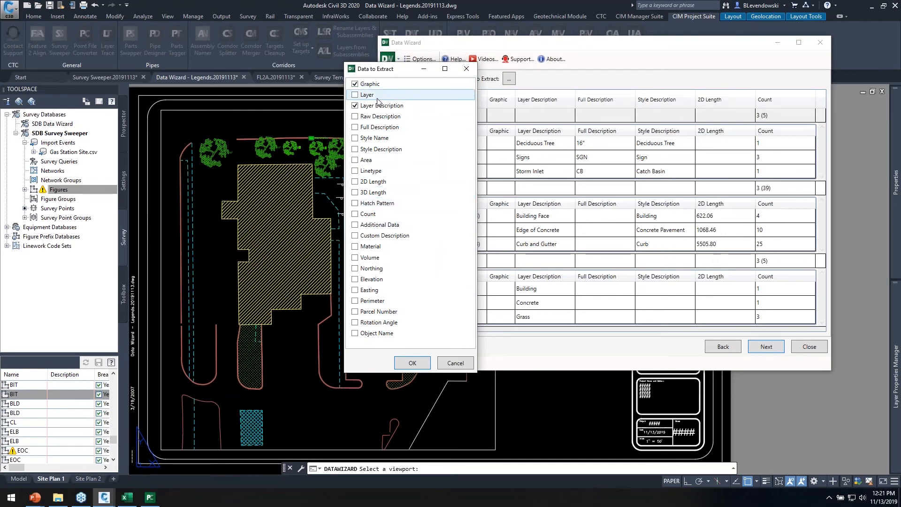
left_click(372, 108)
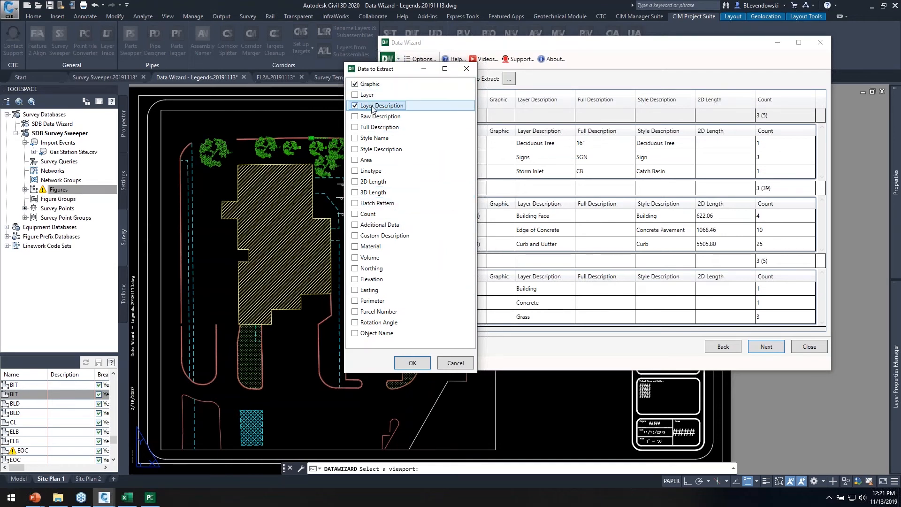
left_click(421, 364)
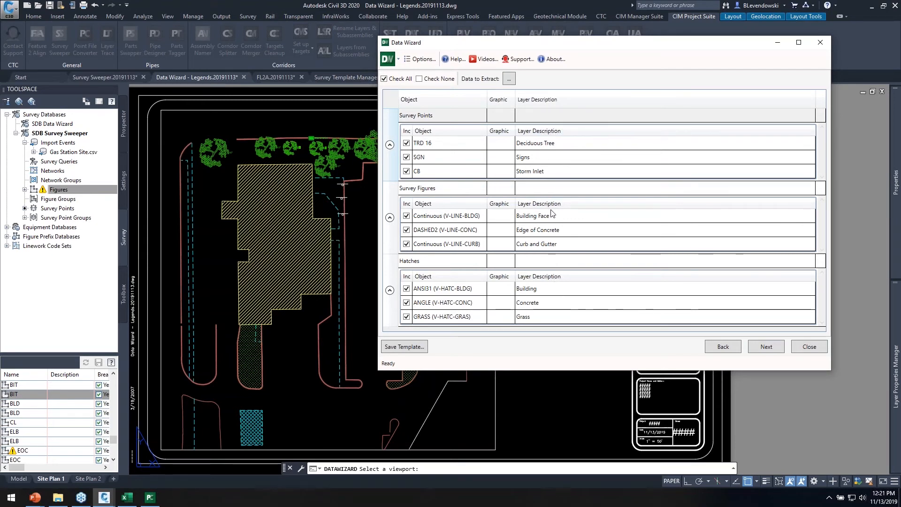
left_click(766, 346)
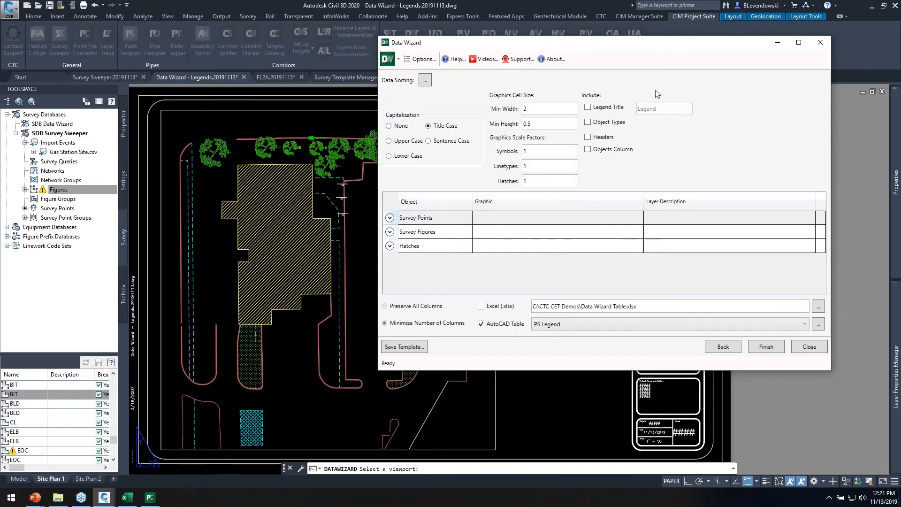
left_click_drag(628, 45, 445, 45)
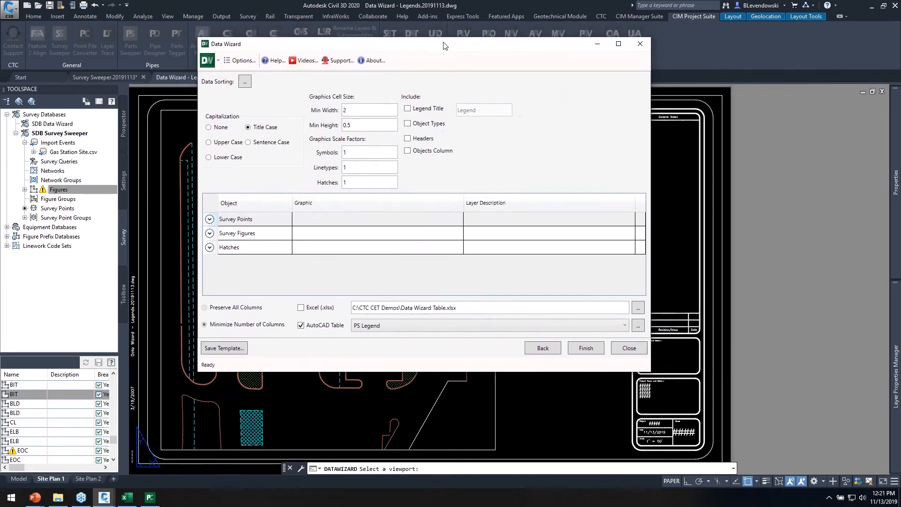
- Sort the Survey Points by Layer Description and accept the data sorting settings
left_click(245, 83)
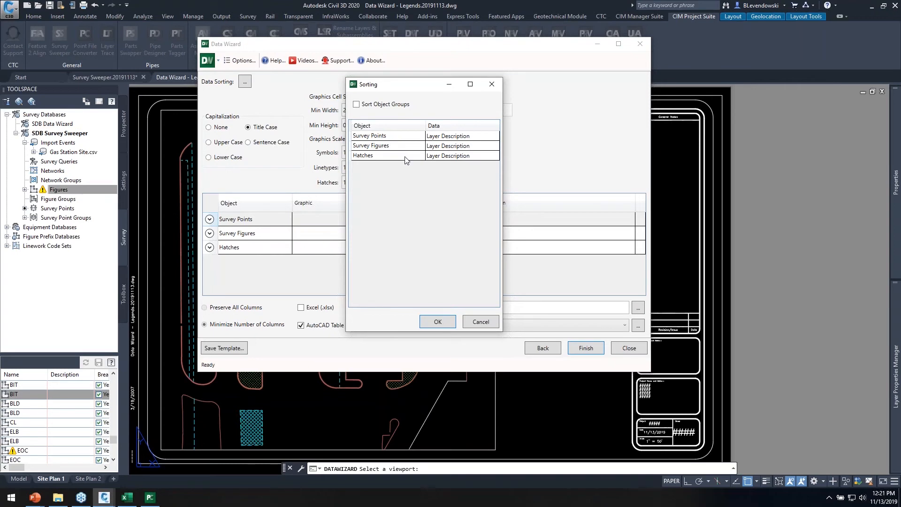
left_click(476, 140)
left_click(479, 138)
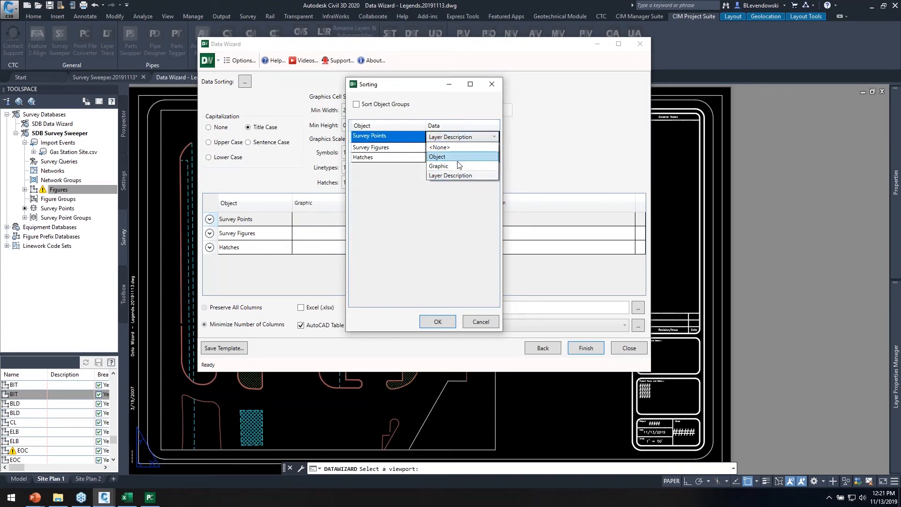
left_click(444, 174)
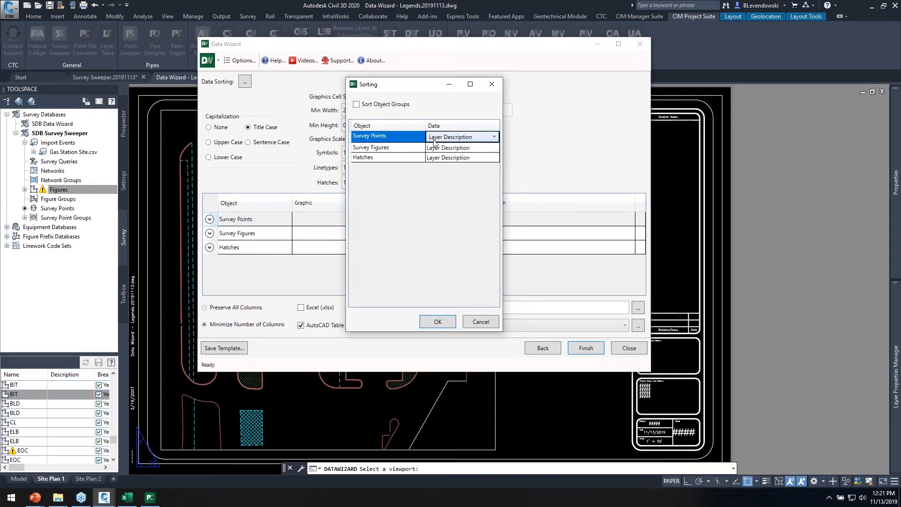
left_click(438, 322)
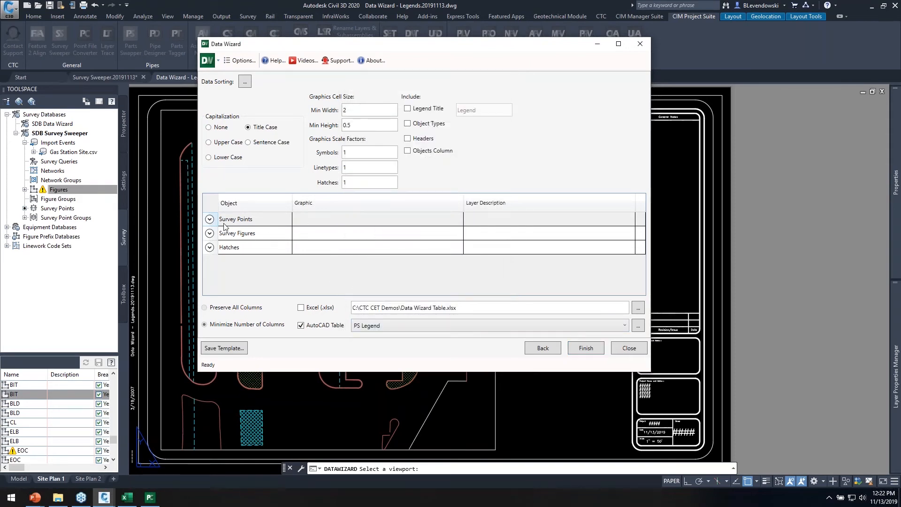
- Check the Survey Points entries, try placing Survey Figures ahead of Survey Points, and restore the original object order
left_click(210, 219)
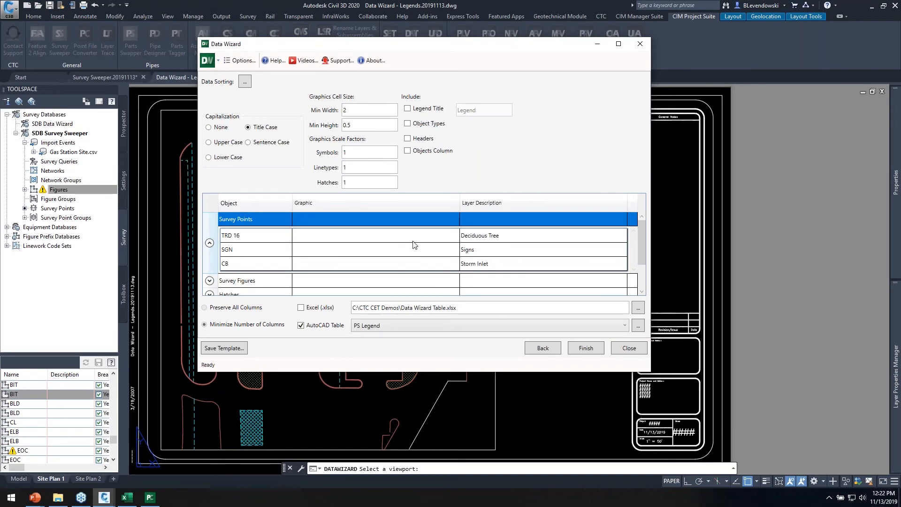
left_click(210, 243)
left_click(252, 236)
mouse_move(252, 236)
left_mouse_down()
mouse_move(253, 220)
mouse_move(263, 222)
left_mouse_up()
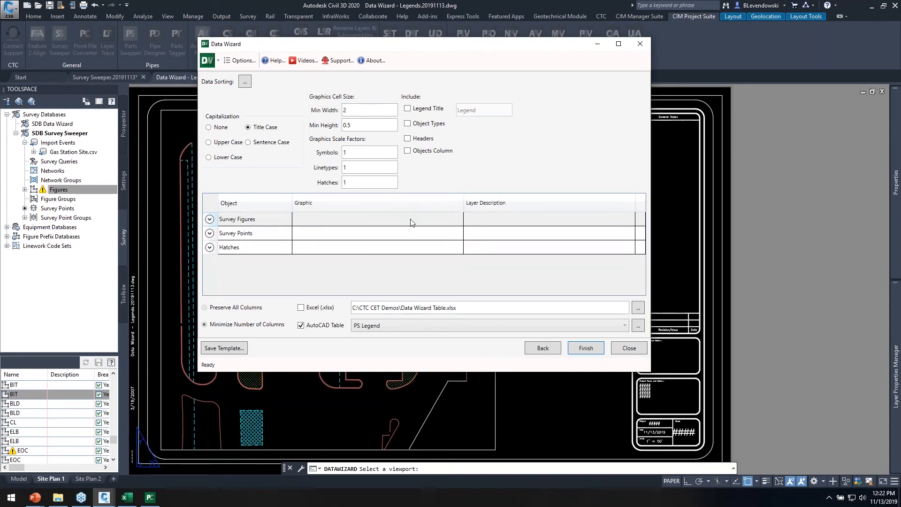
left_click_drag(256, 230, 269, 222)
- Finish the wizard and place the PS Legend table in the blank area beside the viewport, below the scale bar
left_click(590, 351)
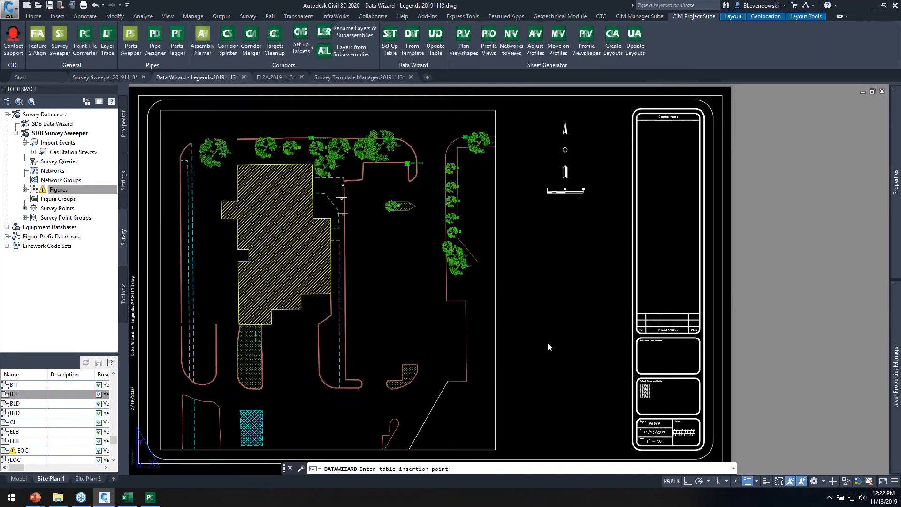
left_click(514, 235)
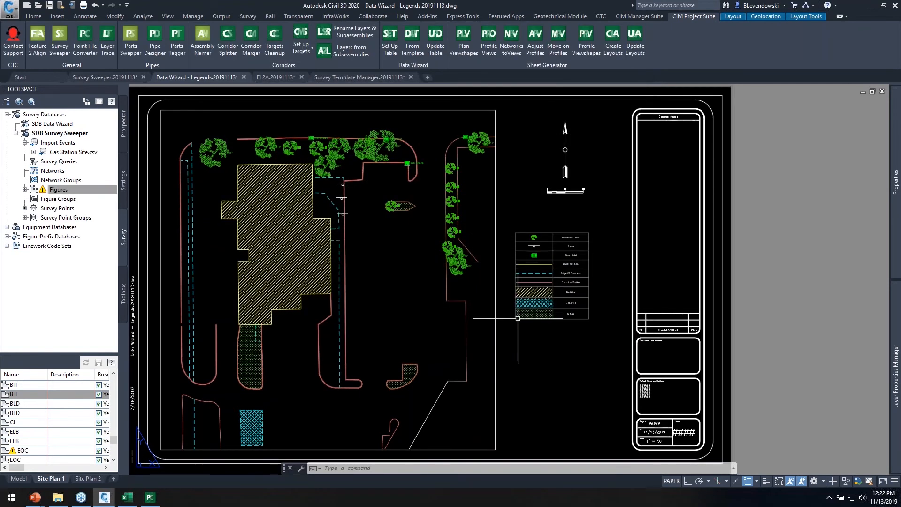
scroll(535, 291, "up", 3)
middle_click_drag(561, 249, 642, 275)
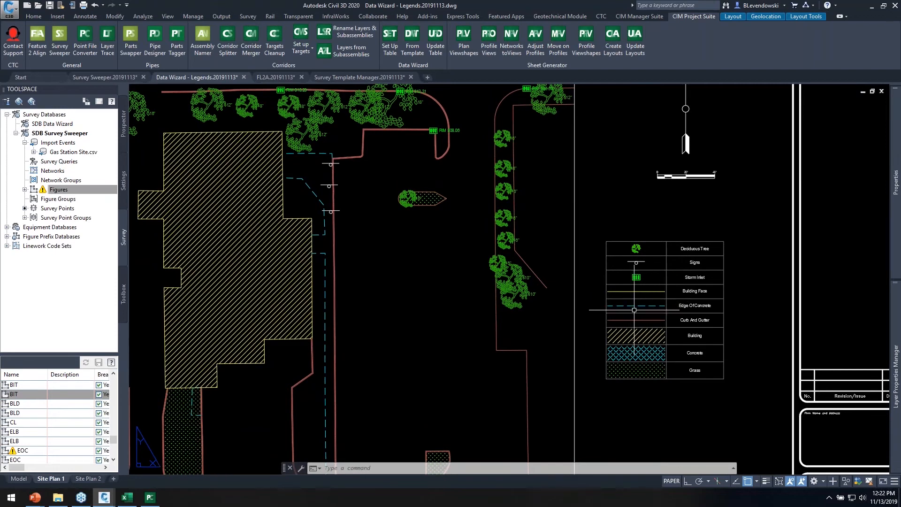
middle_click_drag(658, 342, 664, 321)
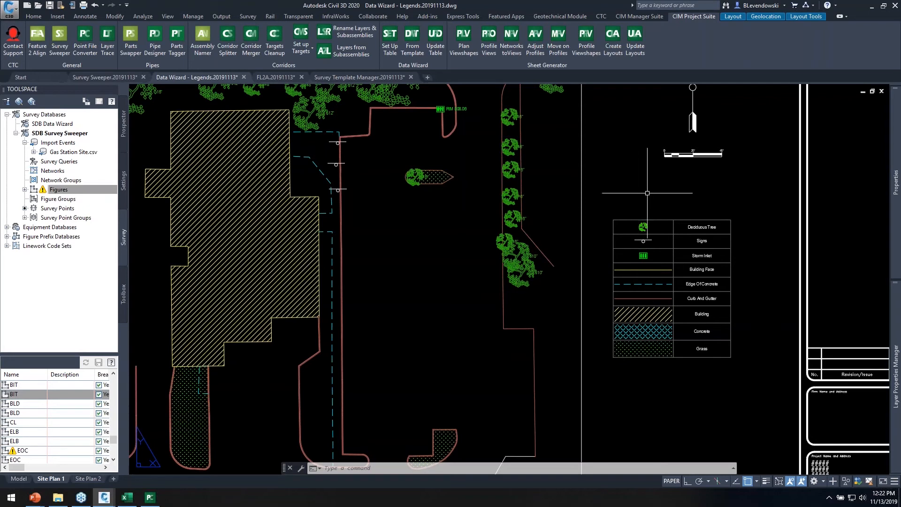
middle_click_drag(648, 200, 629, 225)
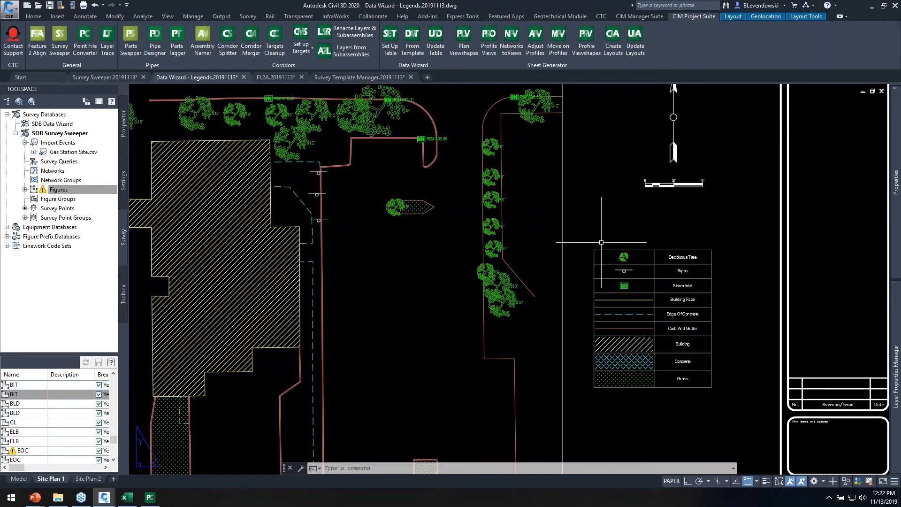
middle_click_drag(639, 214, 662, 203)
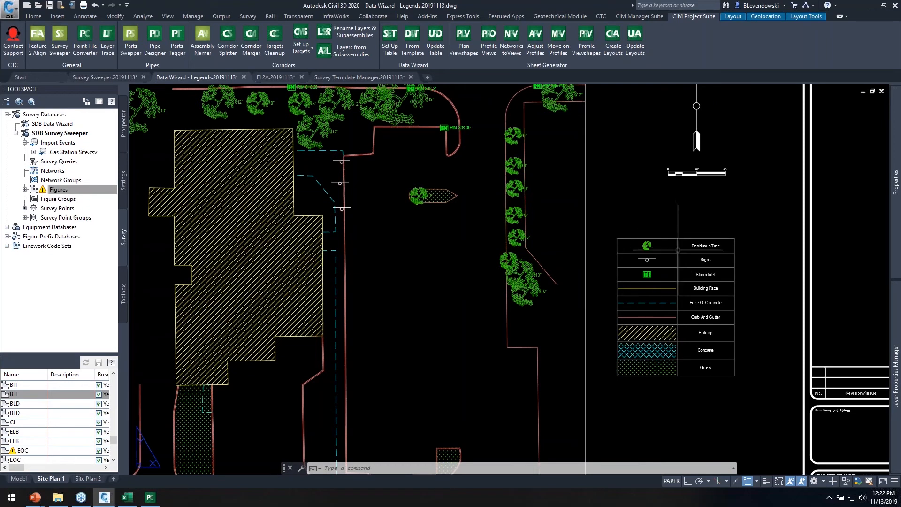
- Freeze the building hatch's layer in the site plan viewport and return to paper space
left_click(412, 257)
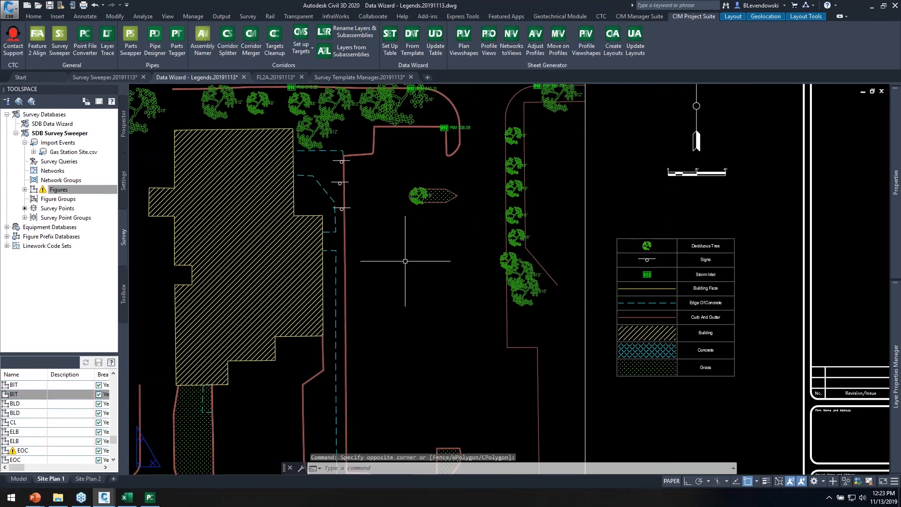
double_click(411, 257)
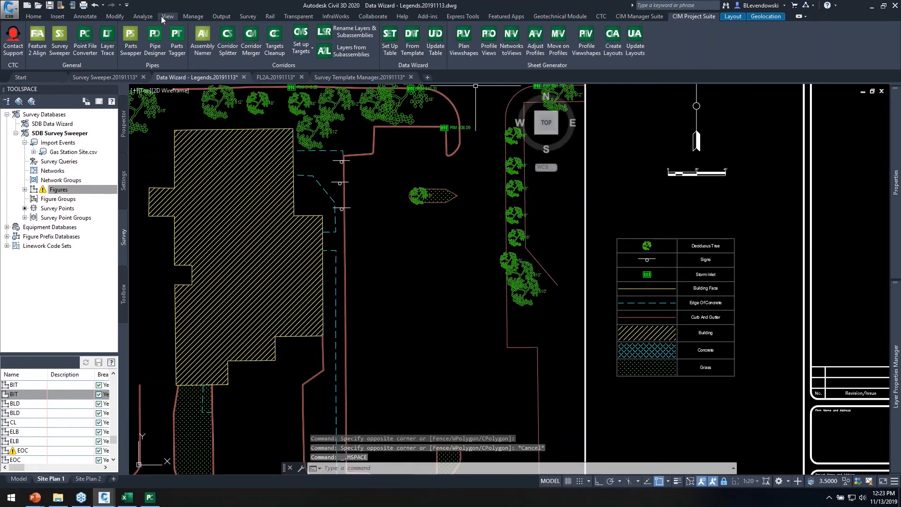
left_click(33, 16)
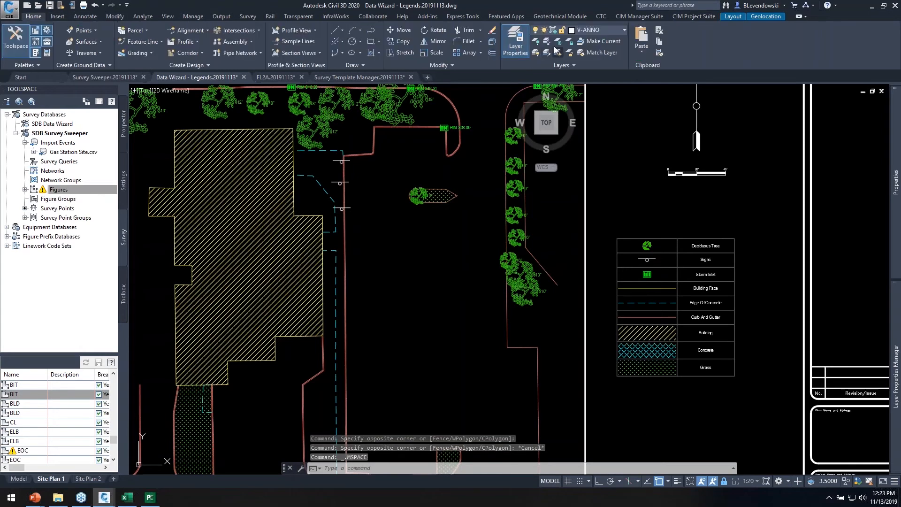
left_click(558, 41)
left_click(225, 226)
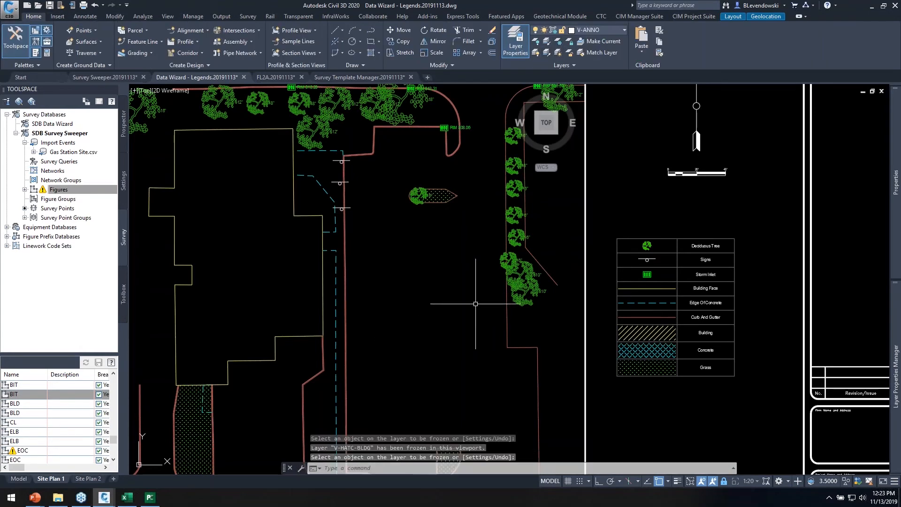
double_click(593, 199)
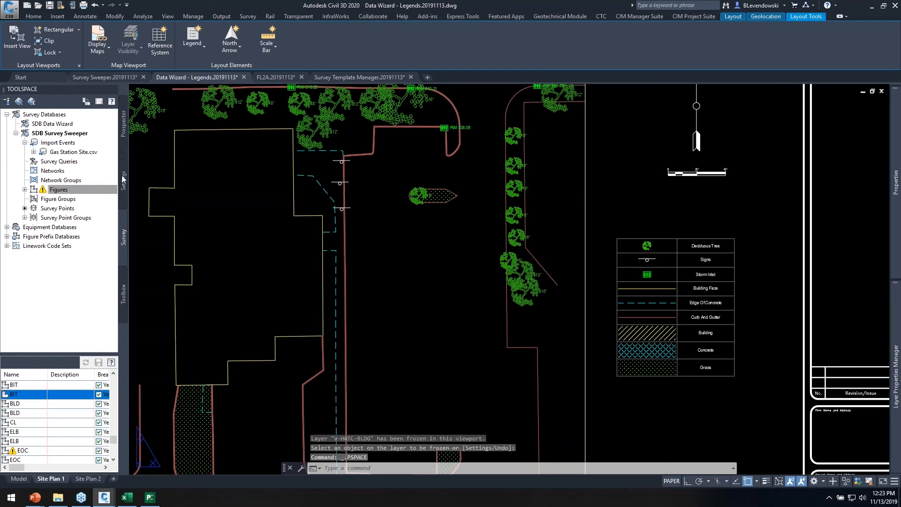
- Open the SDB Data Wizard survey database for edit and insert its Hydrants import event into the drawing
right_click(57, 125)
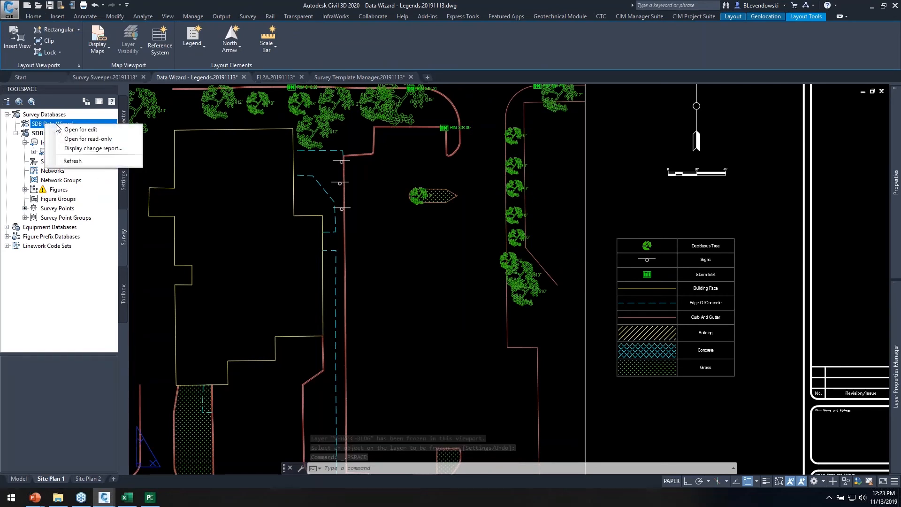
left_click(71, 130)
right_click(66, 171)
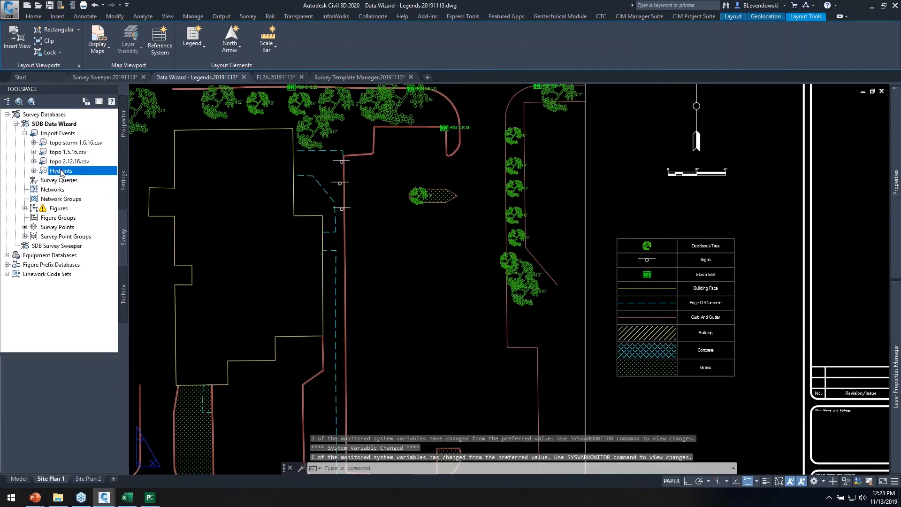
left_click(104, 211)
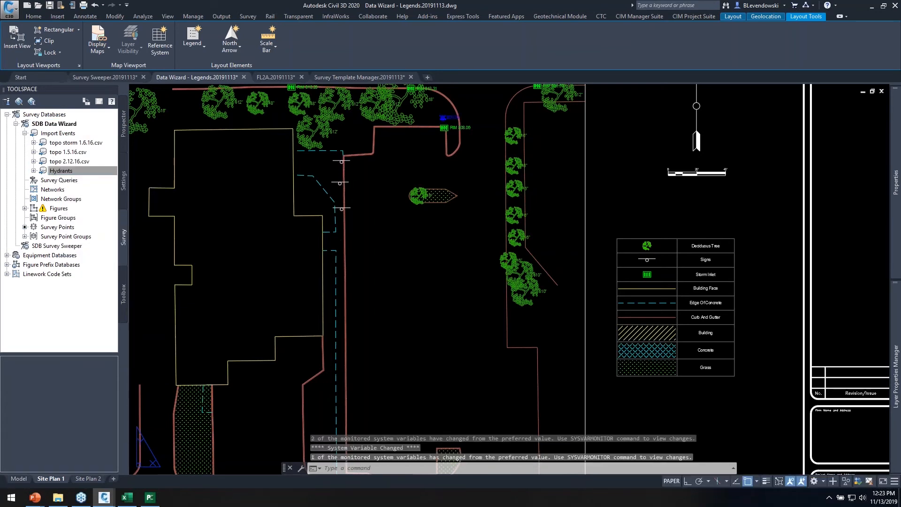
scroll(444, 115, "up", 5)
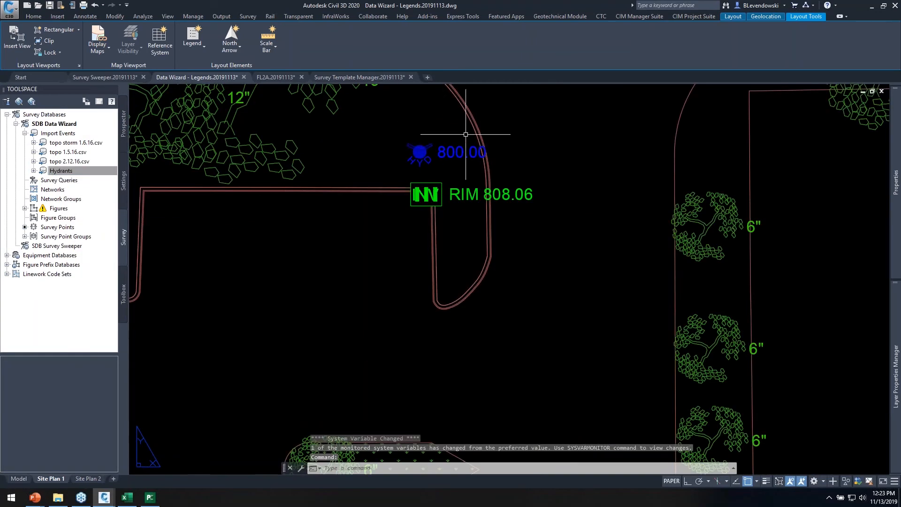
- Run Update Table on the legend with the template read from the table
scroll(442, 136, "down", 5)
left_click(694, 16)
left_click(433, 45)
left_click(648, 267)
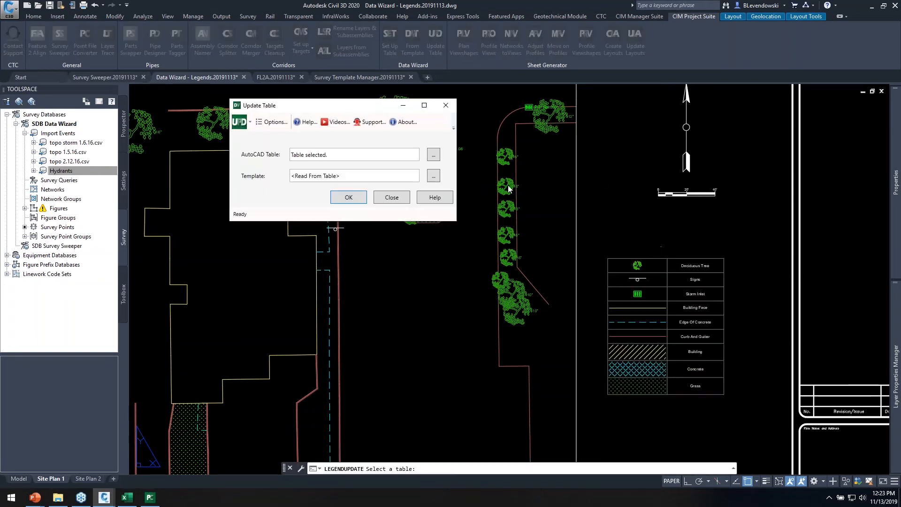
left_click(355, 201)
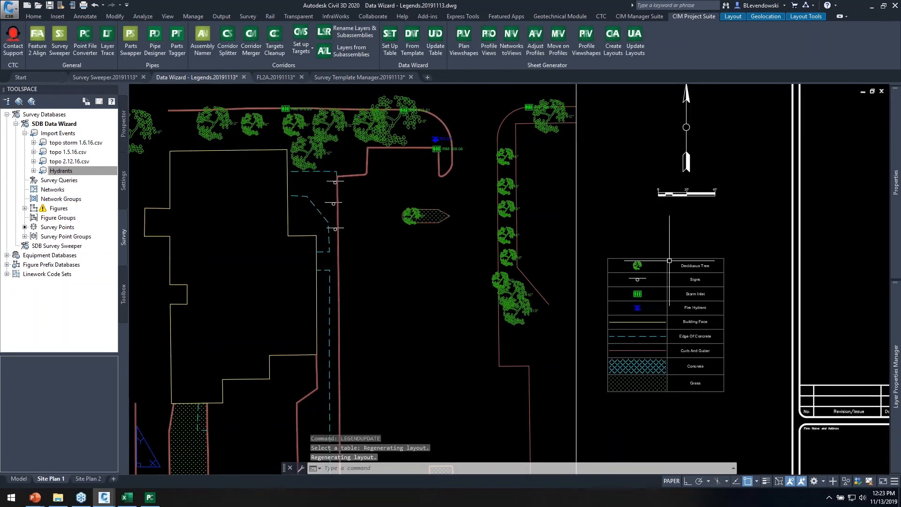
- Examine the updated legend rows against the symbols, linework and hatches in the site plan
middle_click_drag(647, 373, 684, 330)
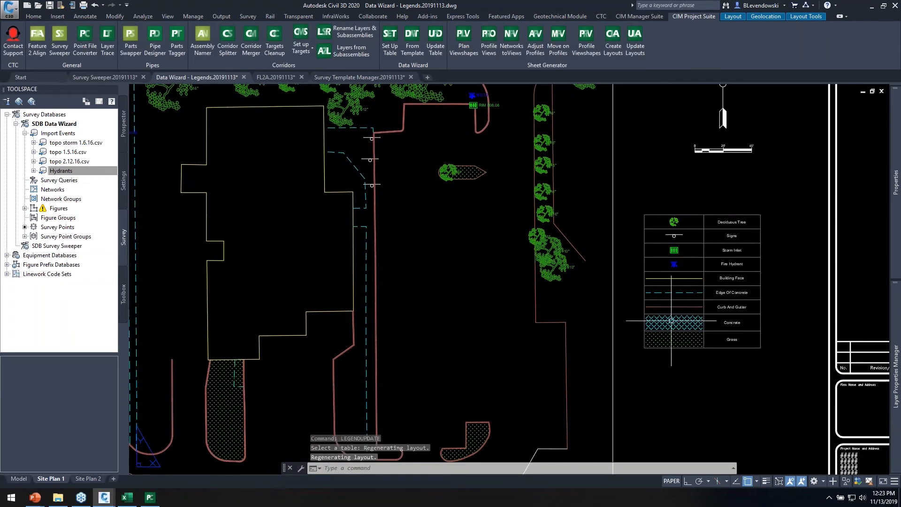
middle_click_drag(520, 138, 507, 162)
scroll(507, 162, "up", 6)
scroll(469, 131, "down", 4)
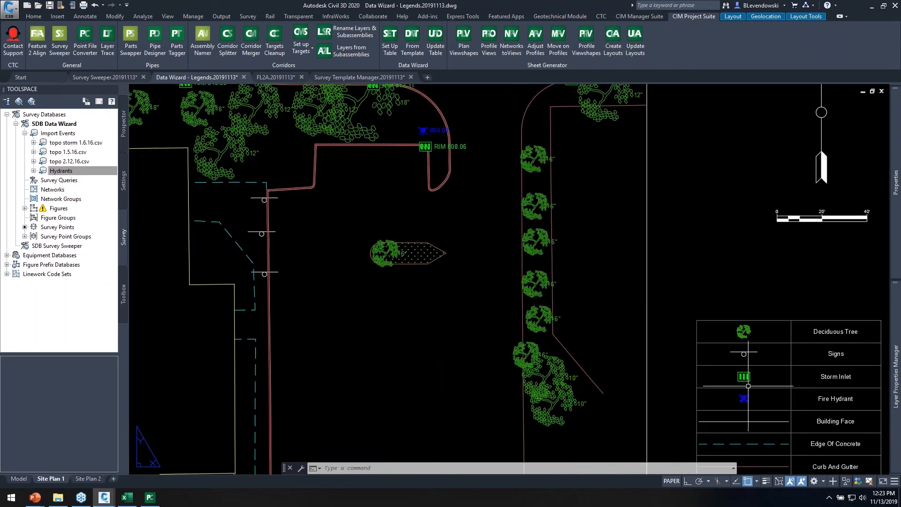
middle_click_drag(666, 305, 543, 201)
middle_click_drag(702, 316, 660, 278)
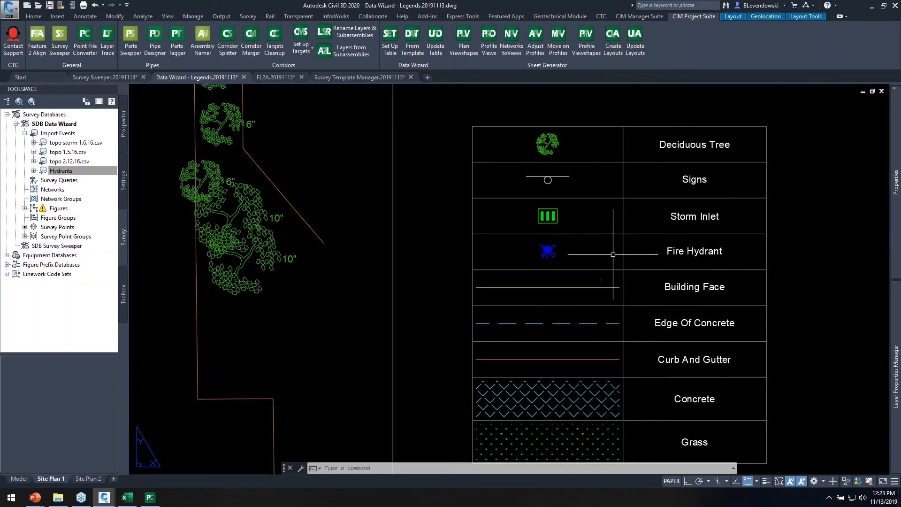
middle_click_drag(703, 263, 577, 245)
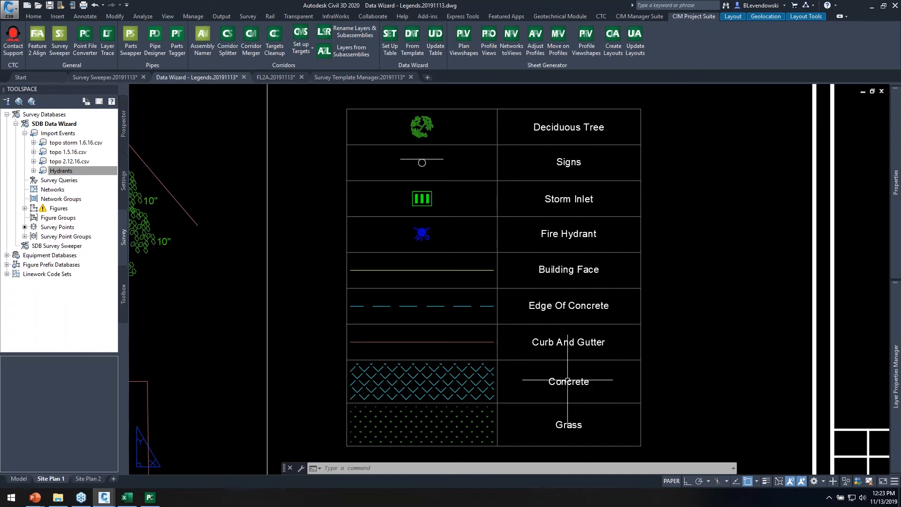
- Set the description of layer V-HATC-CONC to Concrete Pavement in the layer properties
left_click(329, 468)
type("la")
key("Return")
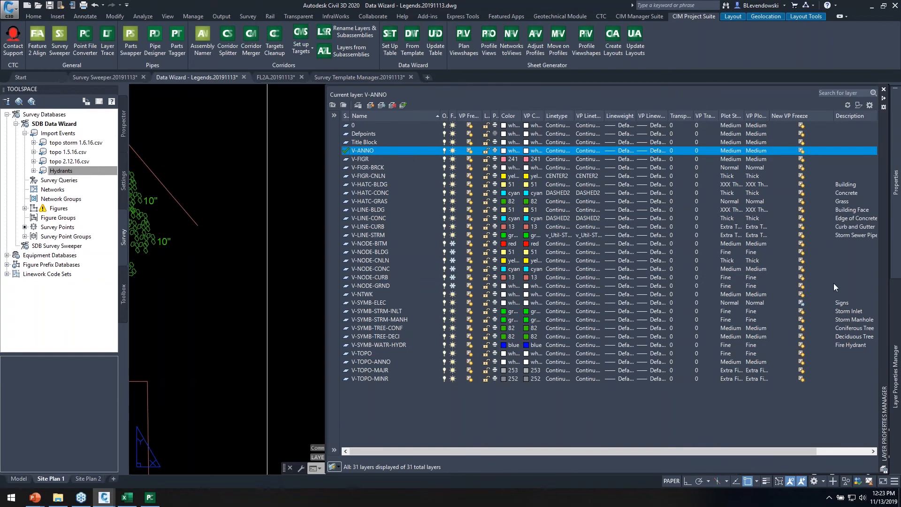
left_click(849, 192)
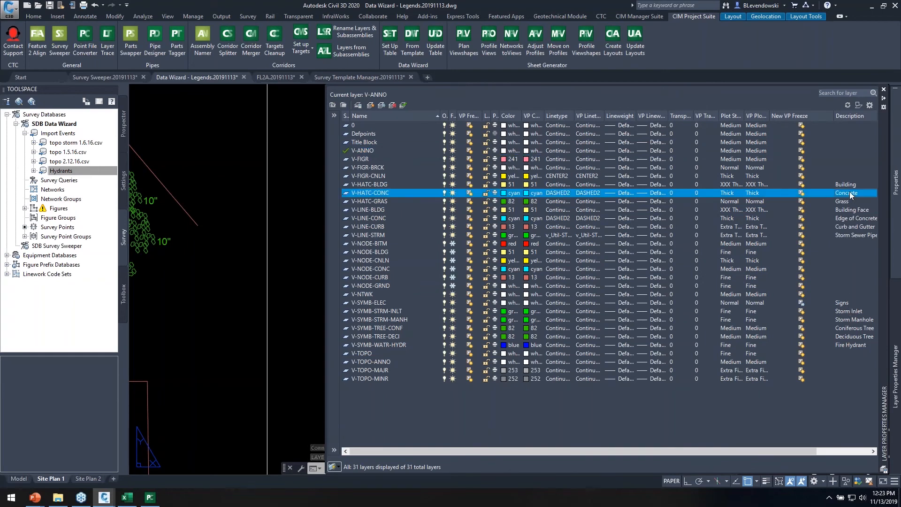
left_click(850, 192)
type("Paveme")
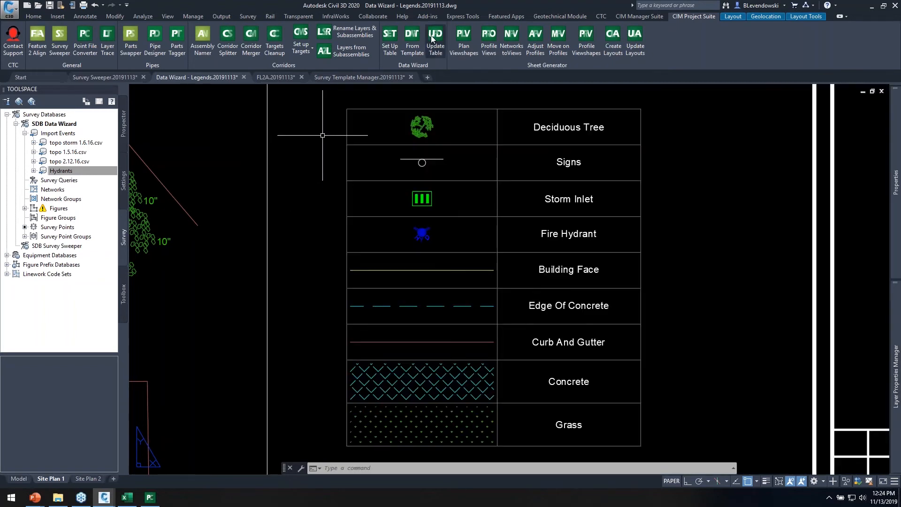
- Update the legend table again to apply the revised concrete hatch layer description
left_click(436, 43)
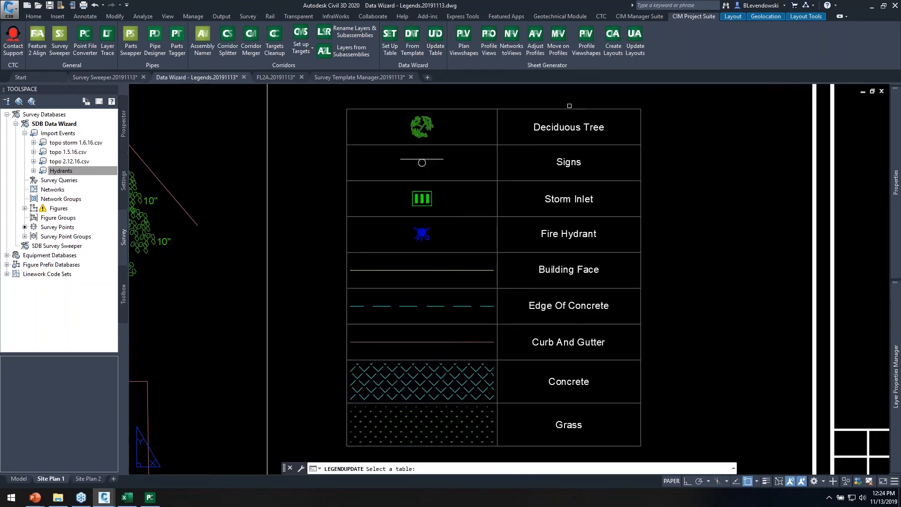
left_click(567, 109)
left_click(342, 199)
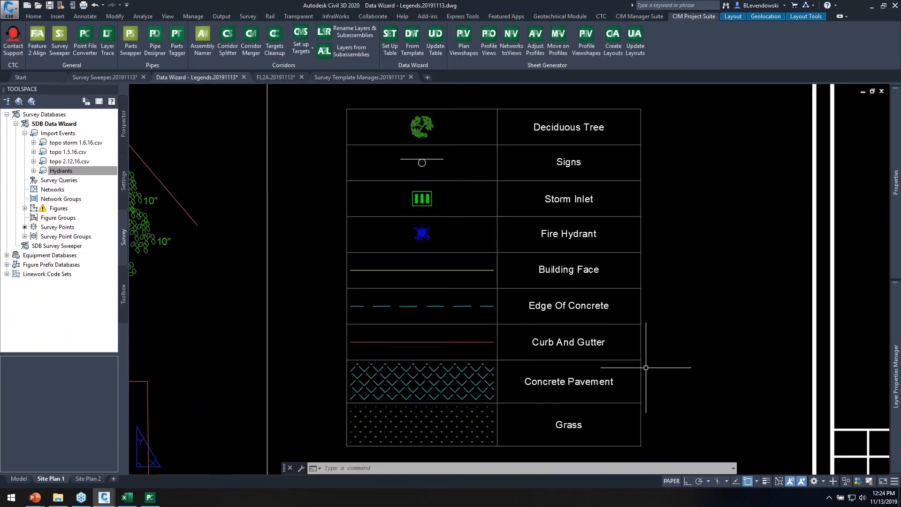
scroll(674, 336, "down", 2)
scroll(673, 337, "down", 1)
scroll(674, 319, "down", 1)
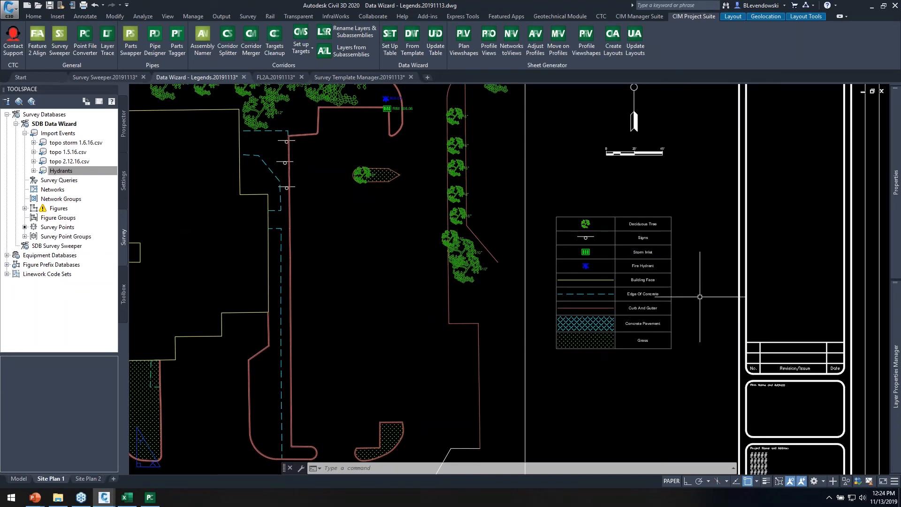
middle_click_drag(671, 300, 658, 300)
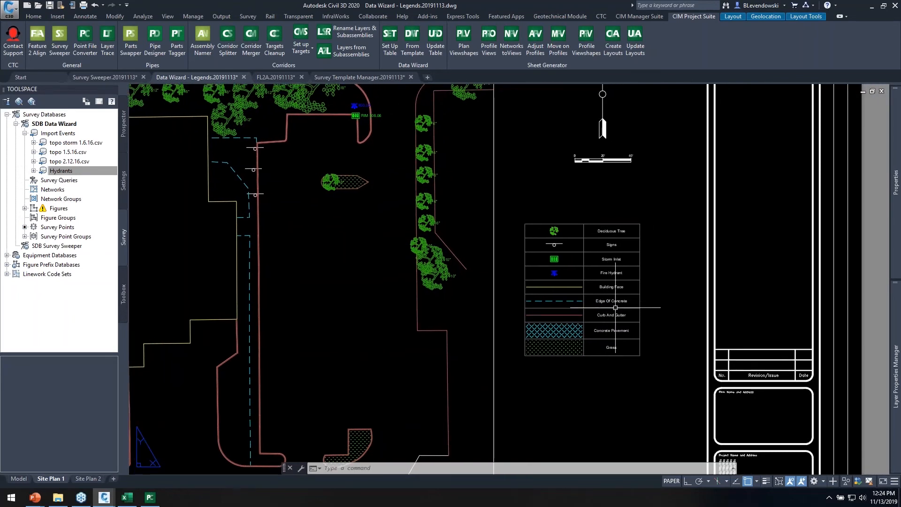
scroll(607, 313, "down", 2)
middle_click_drag(523, 307, 521, 284)
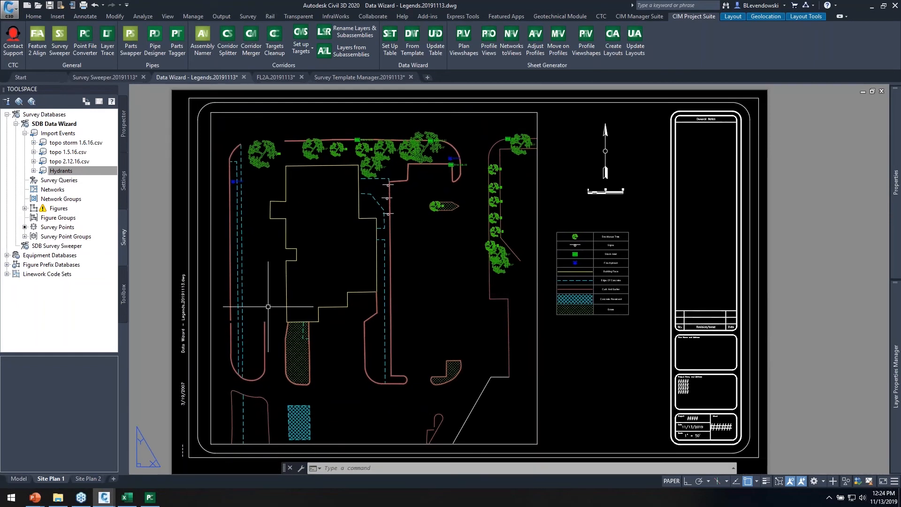
- On layout Site Plan 2, start a new Data Wizard legend limited to Site Plan 2 and its viewport
left_click(88, 478)
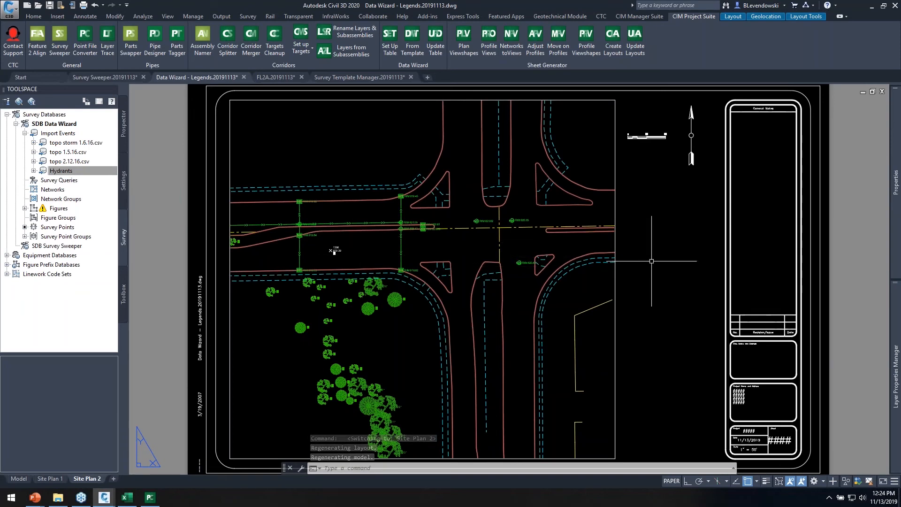
left_click(390, 42)
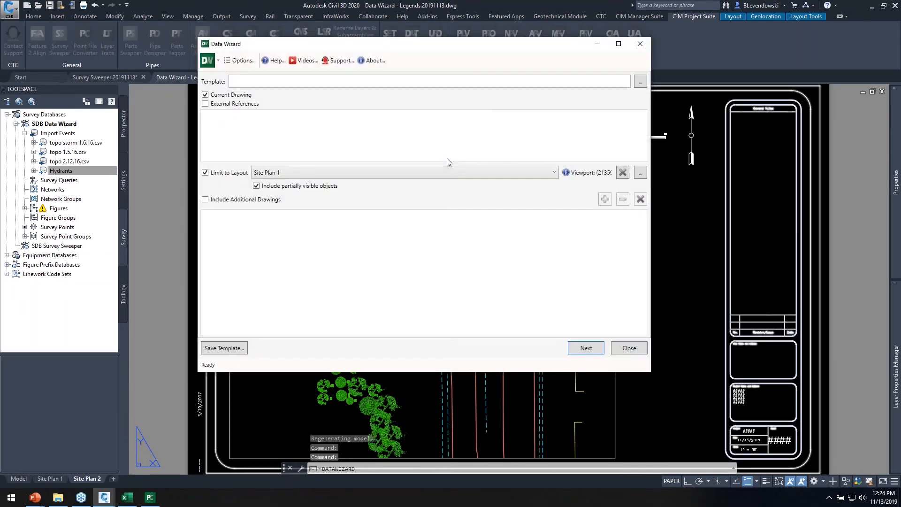
left_click_drag(431, 45, 453, 85)
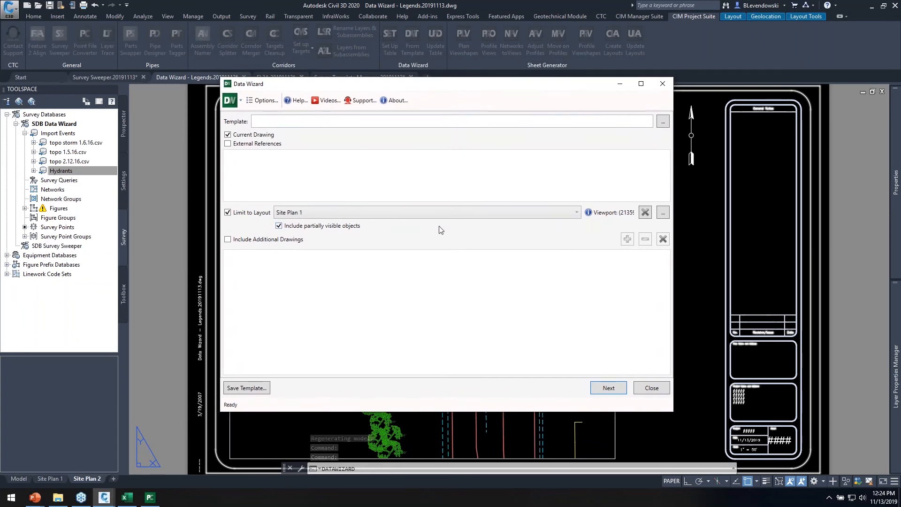
left_click(342, 212)
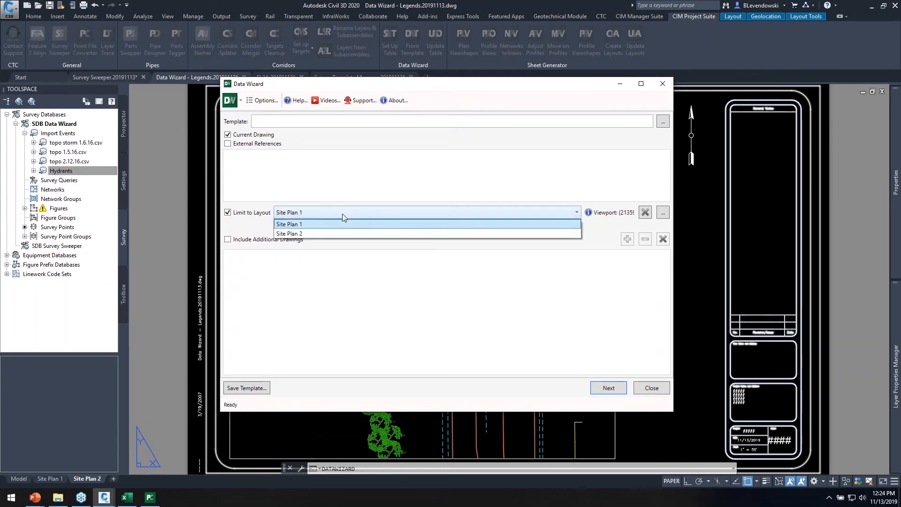
left_click(297, 234)
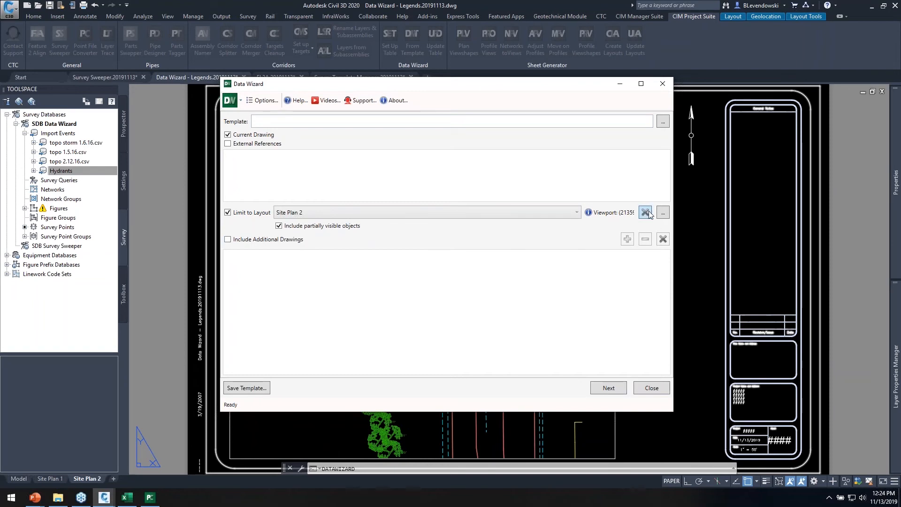
left_click(662, 213)
left_click(334, 252)
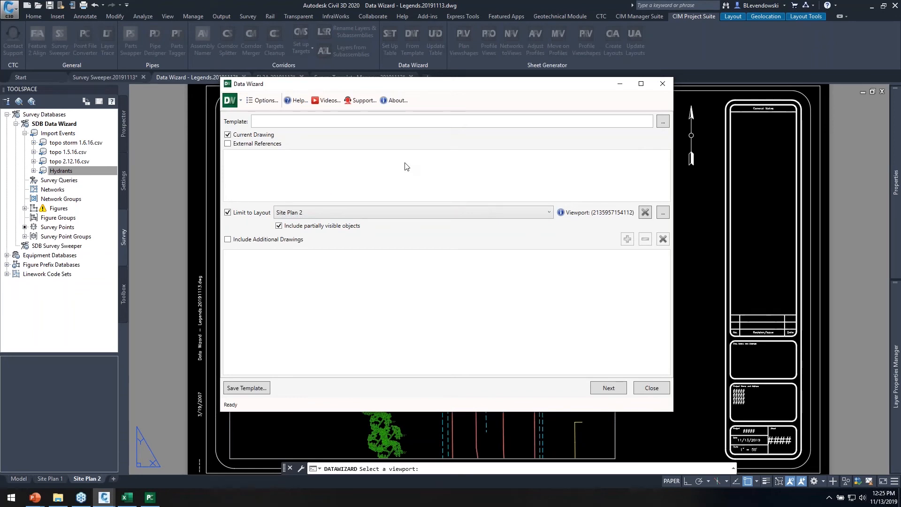
left_click(663, 122)
left_click(401, 176)
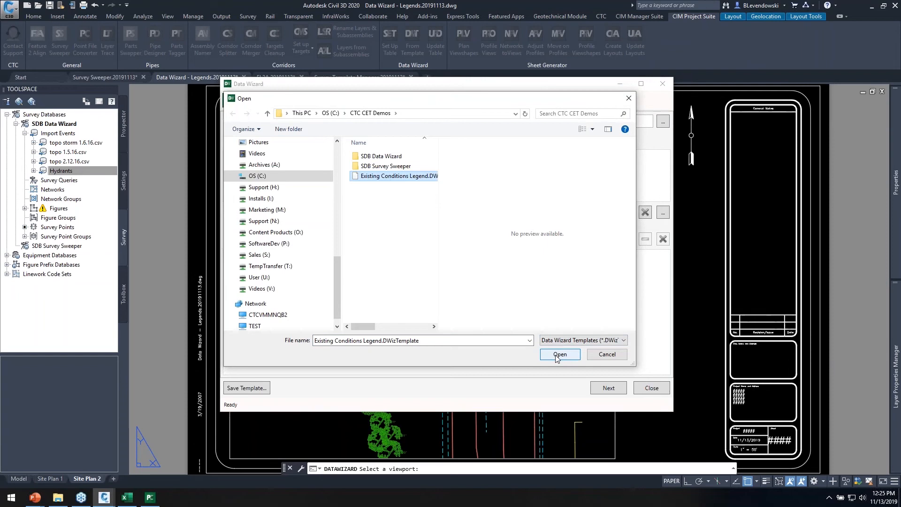
left_click(607, 352)
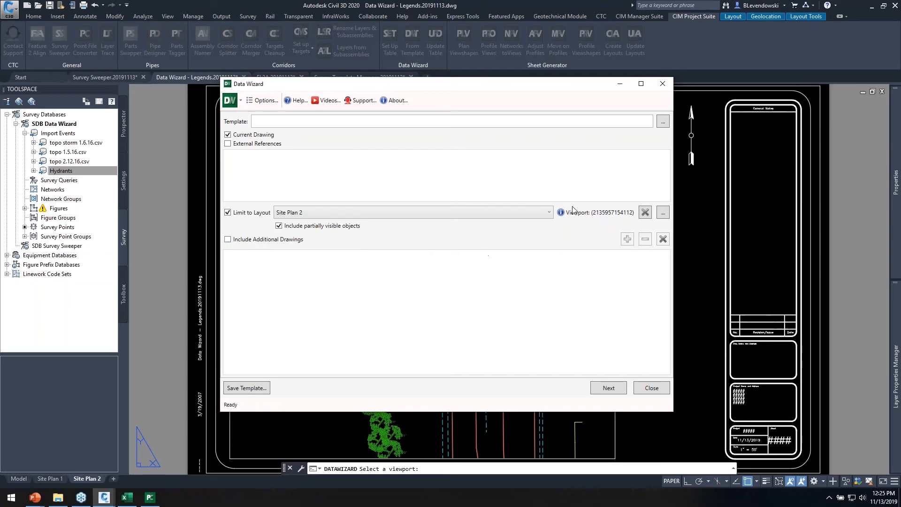
- Generate the Site Plan 2 legend from survey points, survey figures and hatches as a PS Legend style AutoCAD table beside the viewport
left_click_drag(529, 92, 454, 110)
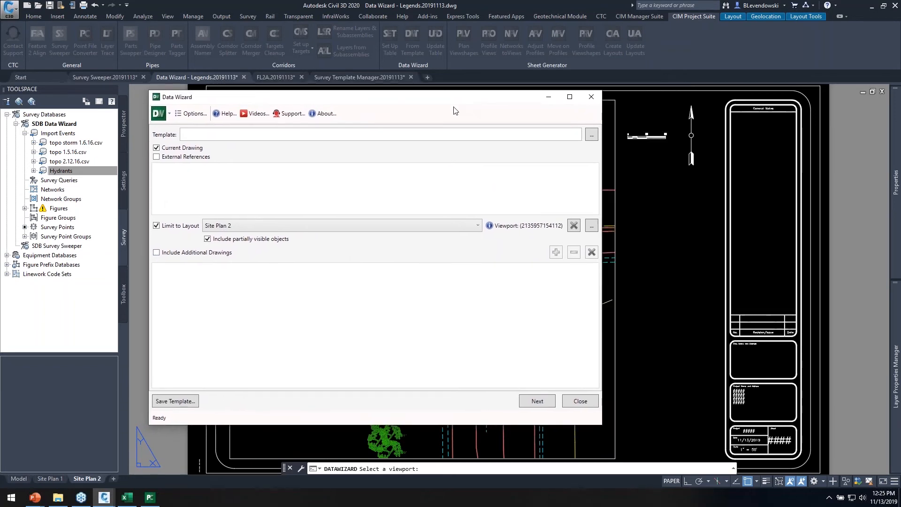
left_click(535, 404)
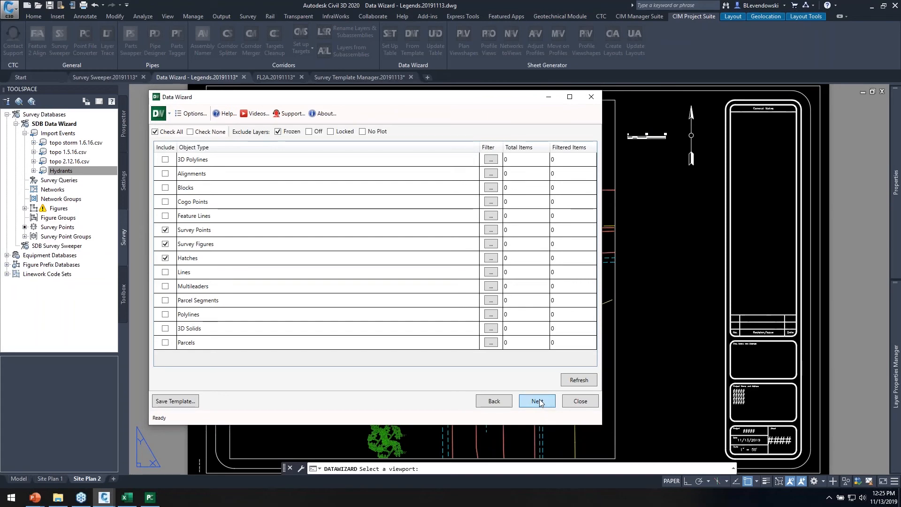
left_click(539, 401)
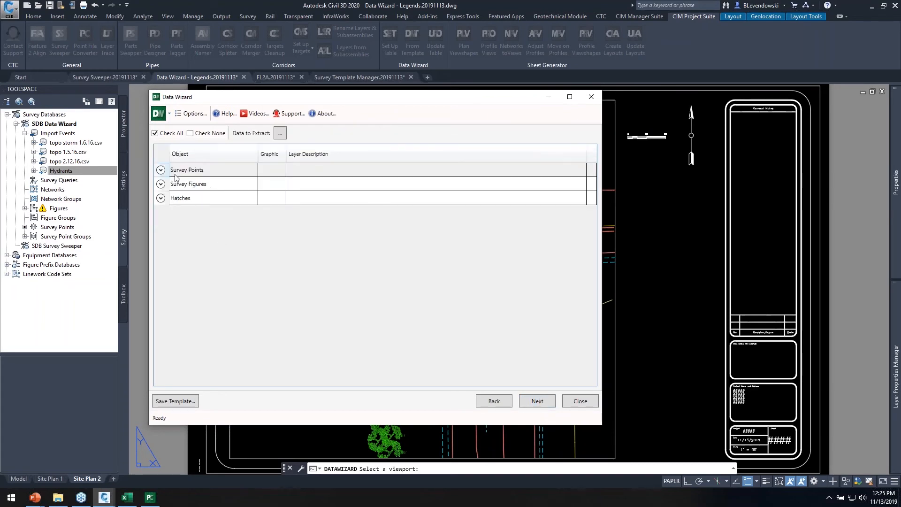
left_click(161, 169)
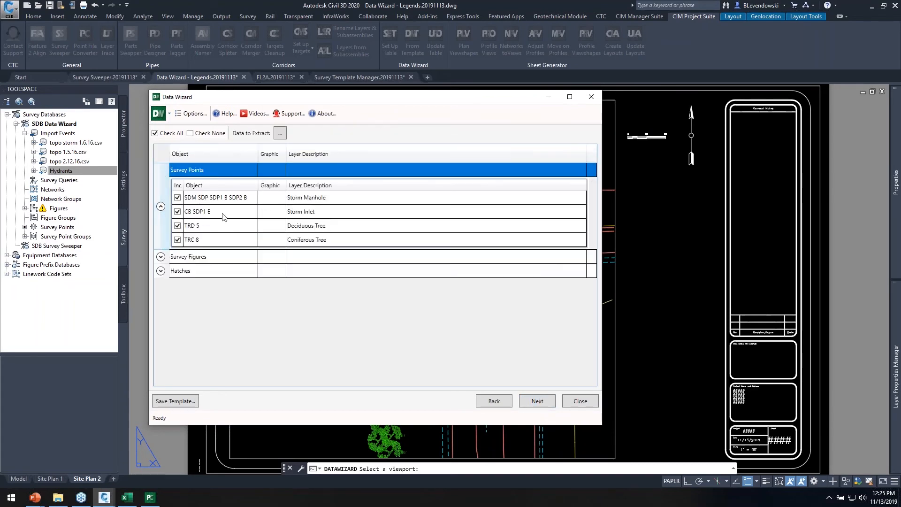
left_click(161, 256)
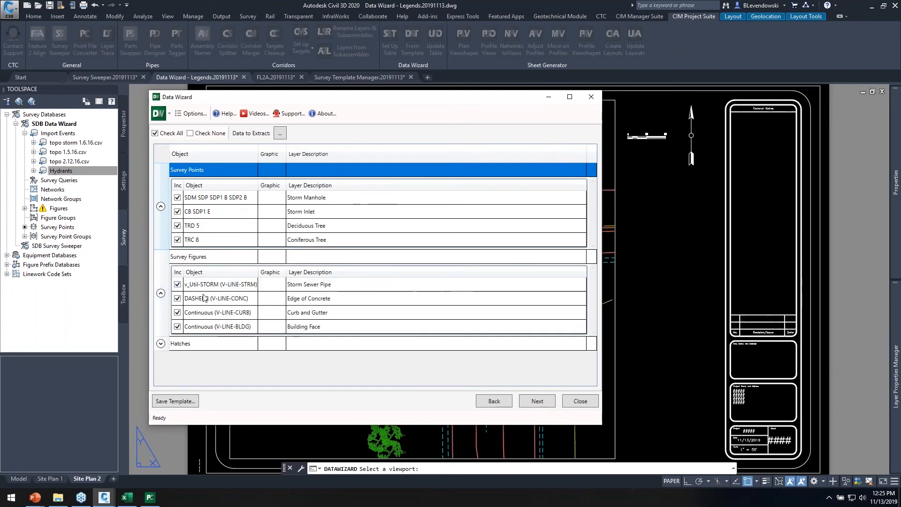
left_click(548, 401)
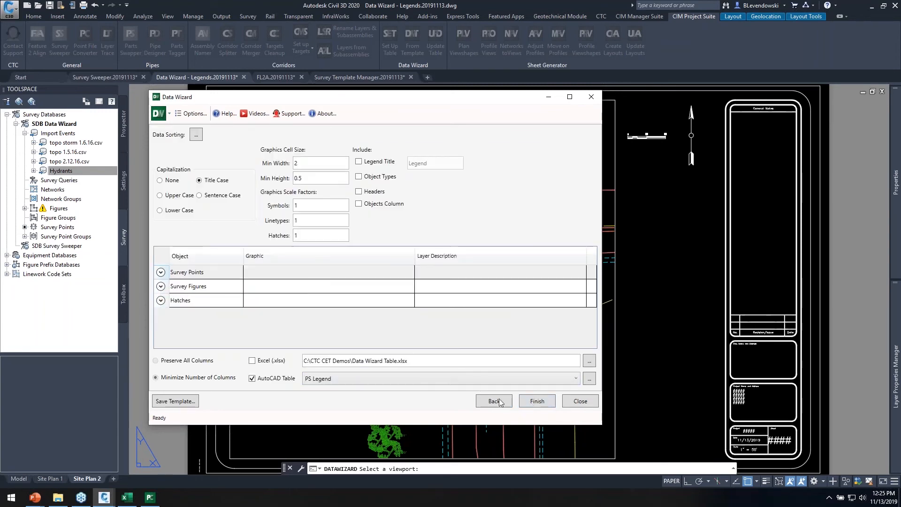
left_click(539, 402)
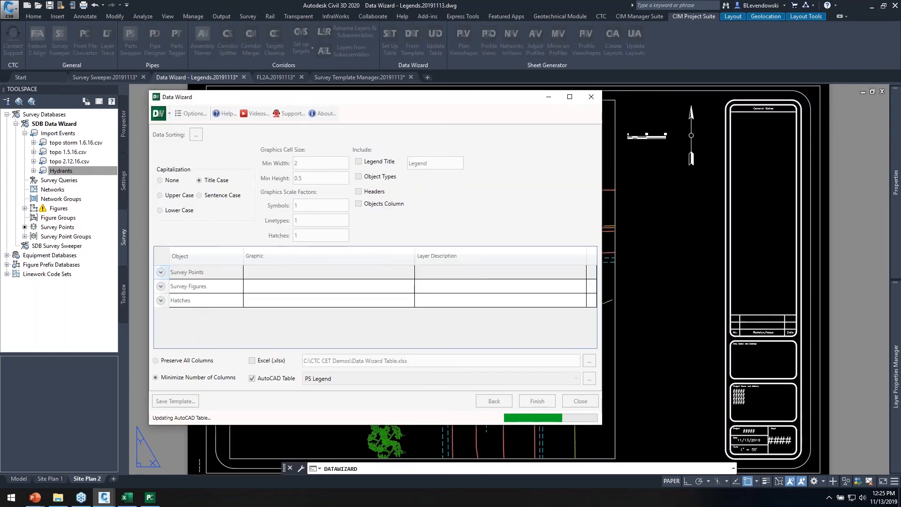
- Examine the Site Plan 2 legend rows against the symbols and linework shown in the viewport
scroll(664, 248, "up", 3)
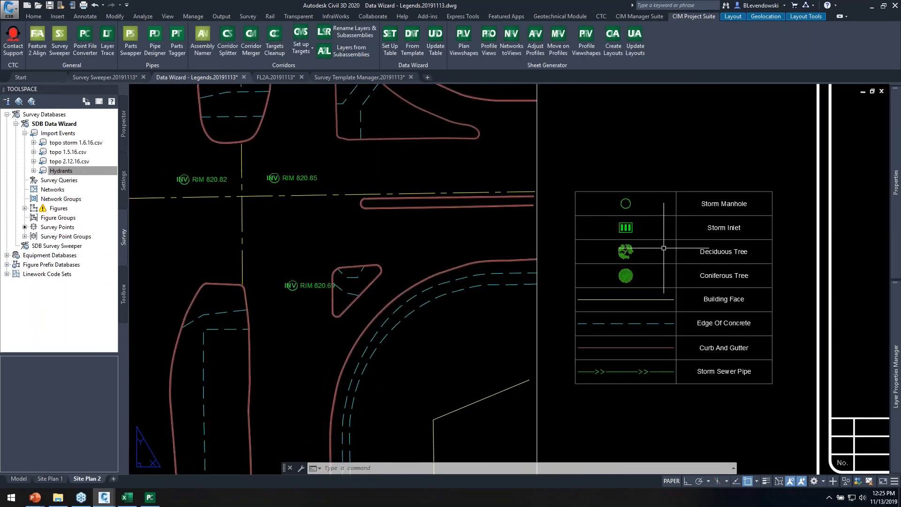
middle_click_drag(662, 228, 621, 235)
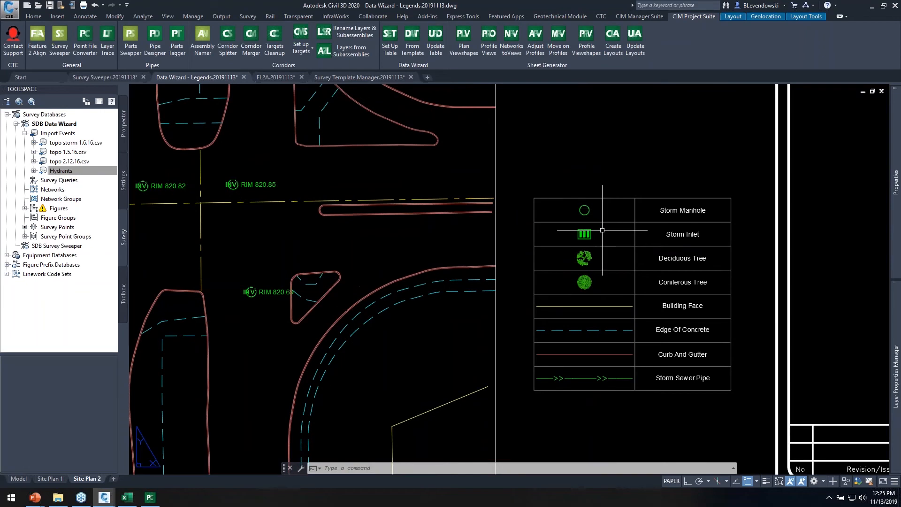
middle_click_drag(623, 288, 639, 246)
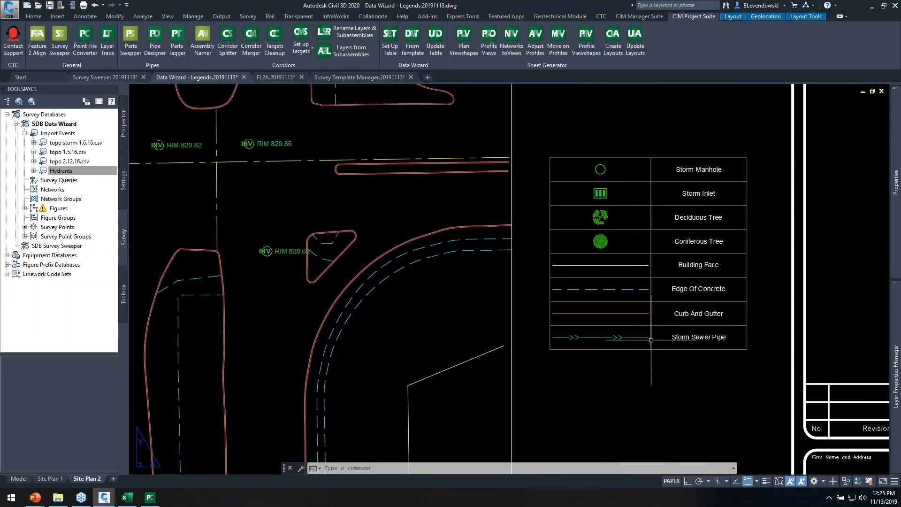
middle_click_drag(631, 368, 676, 333)
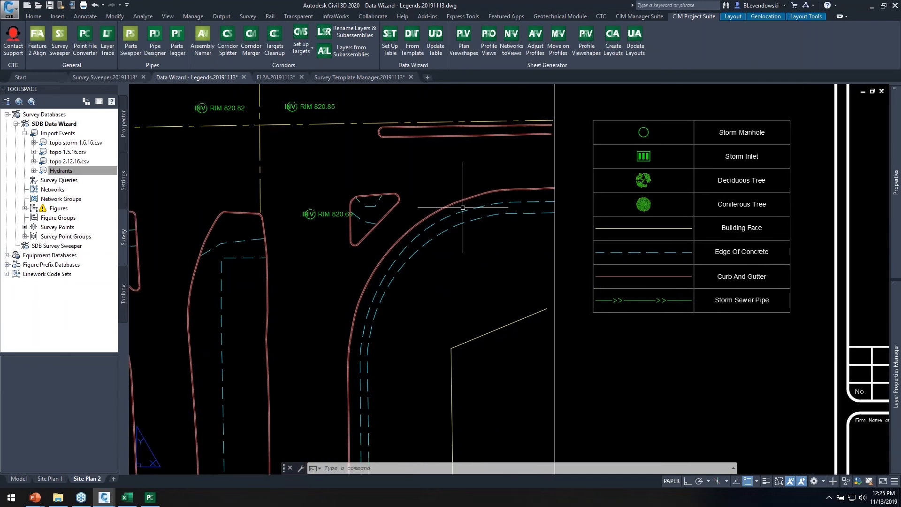
scroll(462, 207, "down", 2)
middle_click_drag(561, 219, 605, 258)
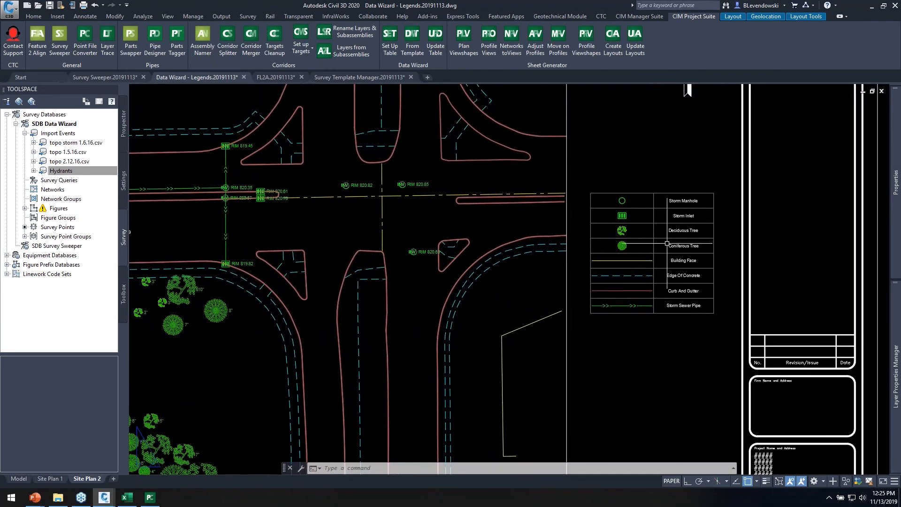
scroll(668, 243, "up", 2)
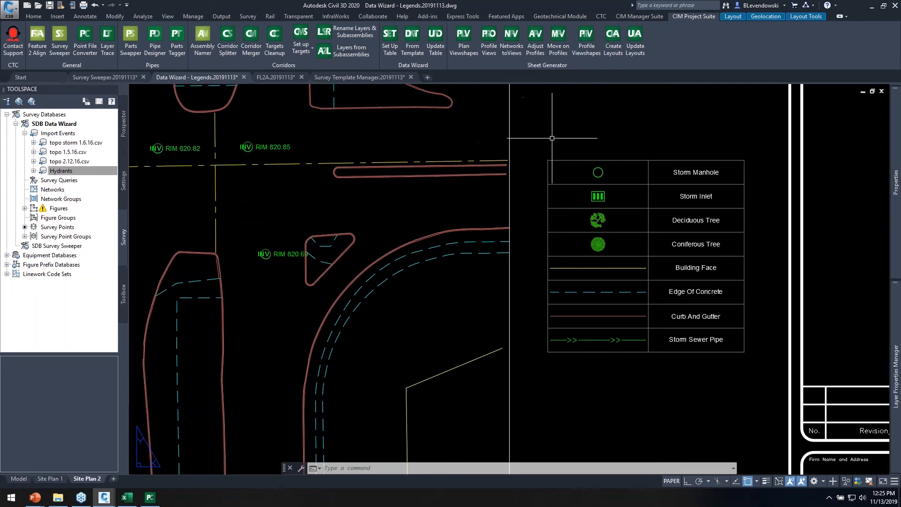
scroll(601, 131, "down", 3)
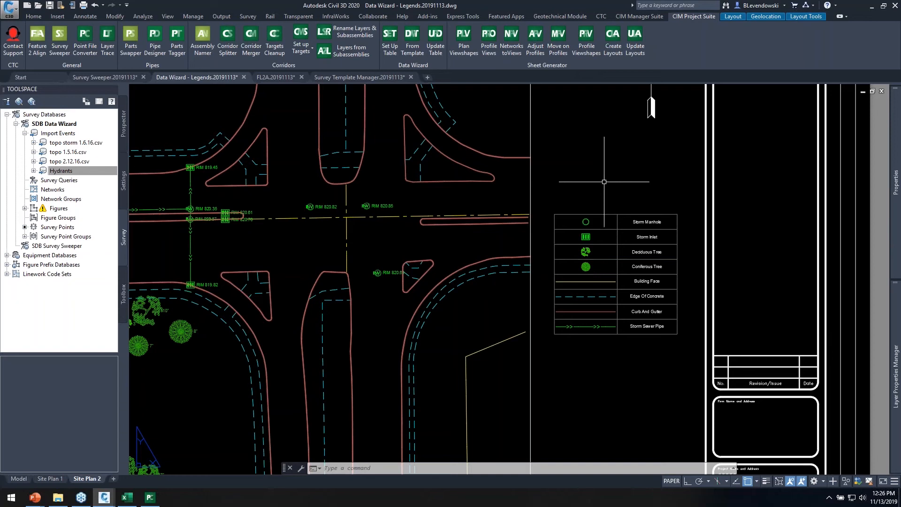
middle_click_drag(449, 199, 474, 197)
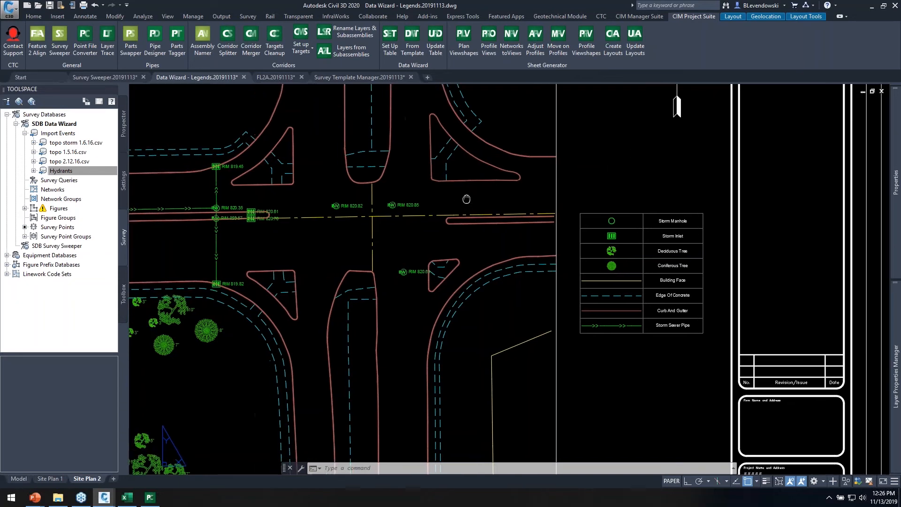
left_click(679, 175)
left_click(635, 192)
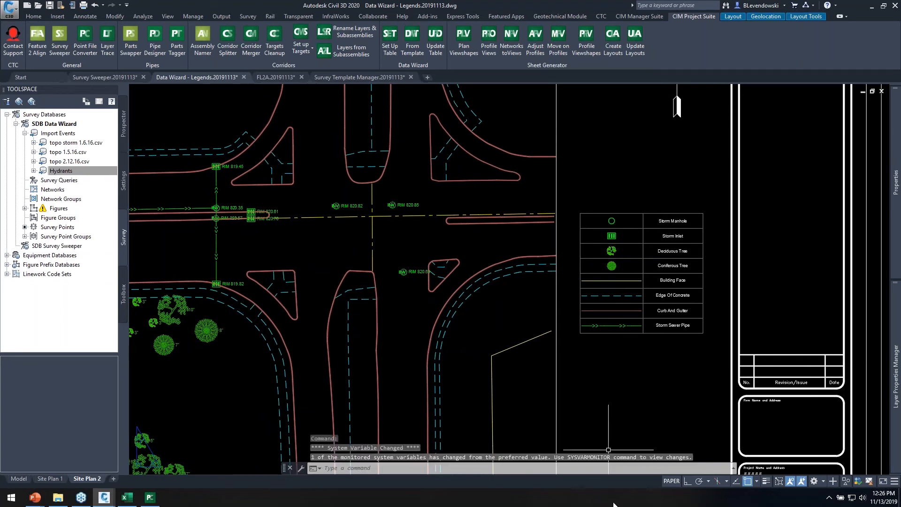
middle_click_drag(618, 198, 545, 197)
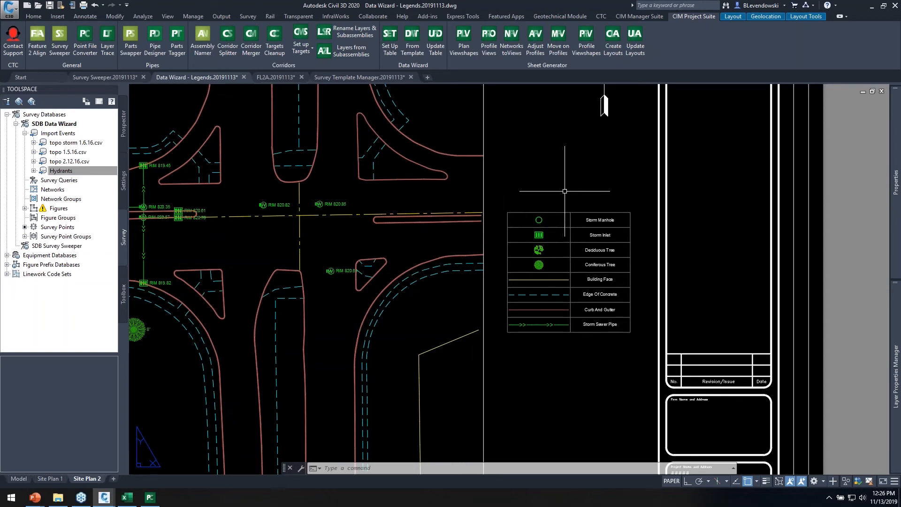
middle_click_drag(595, 197, 591, 196)
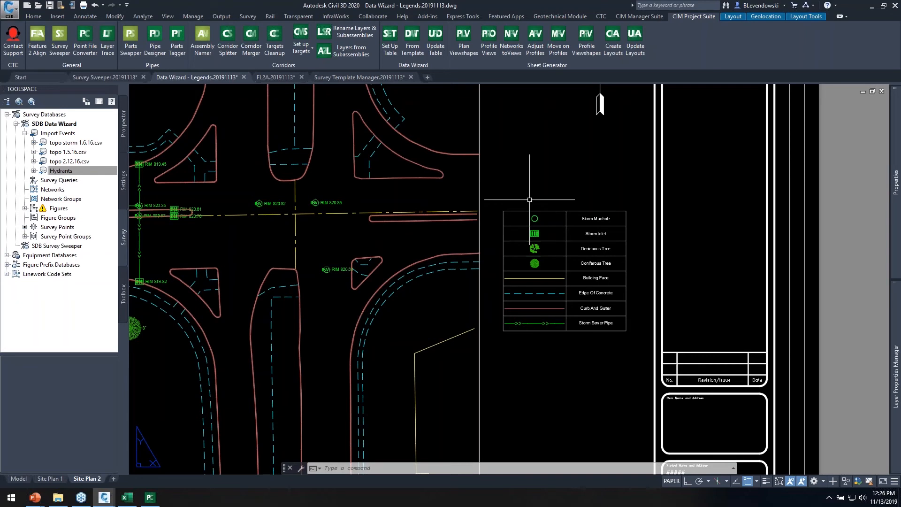
middle_click_drag(552, 199, 527, 198)
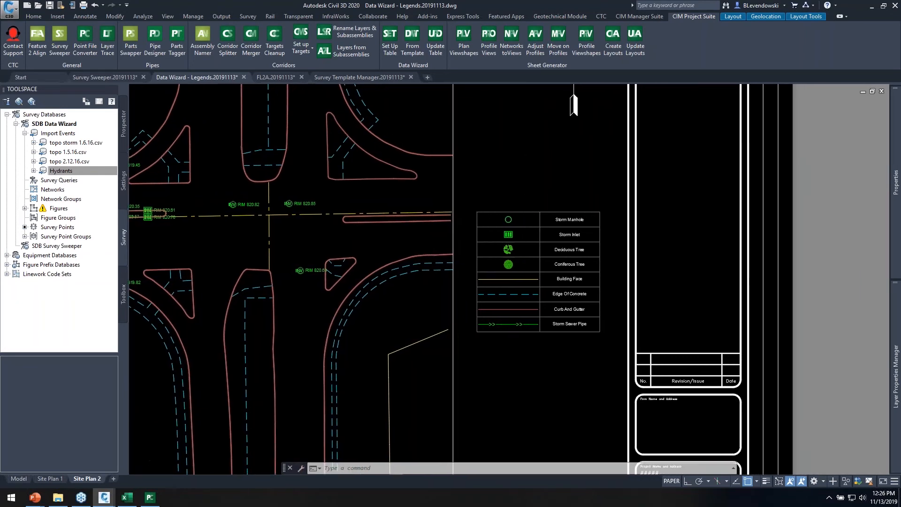
scroll(527, 198, "up", 3)
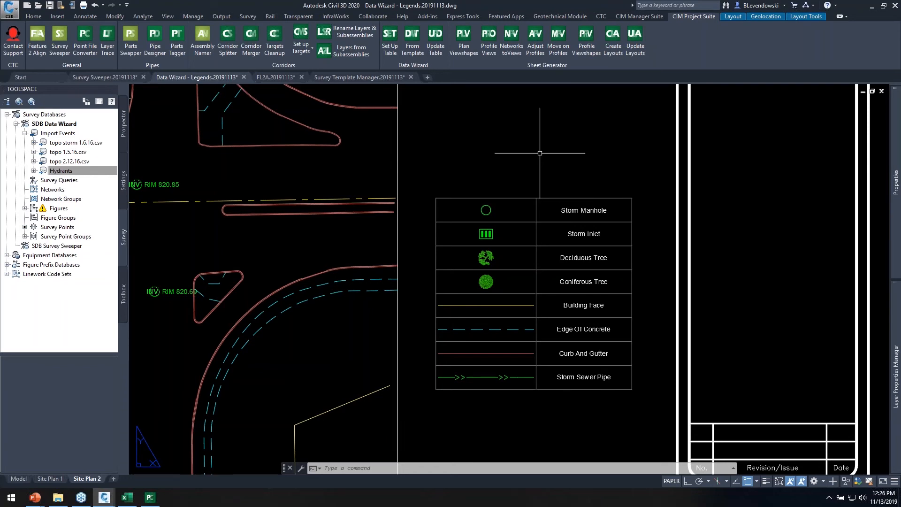
key("alt+Tab")
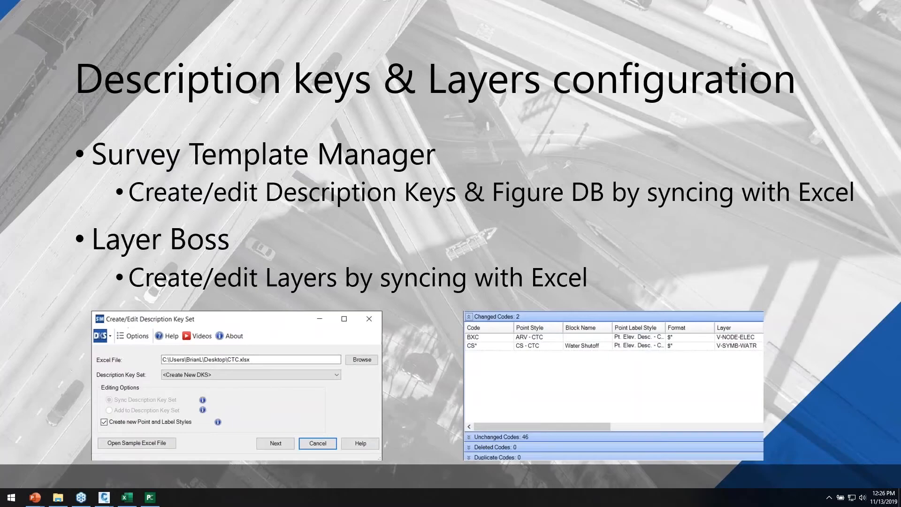
left_click(353, 310)
key("Right")
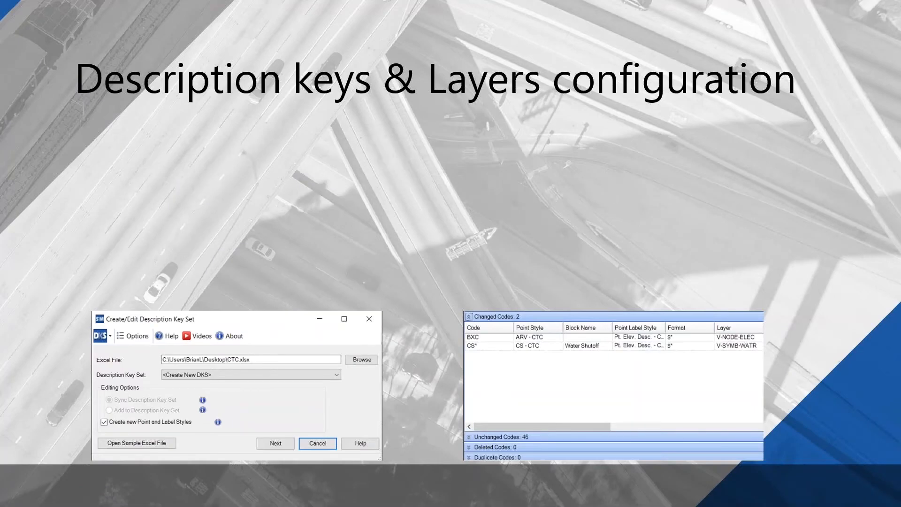
key("Left")
left_click(550, 233)
left_click(523, 167)
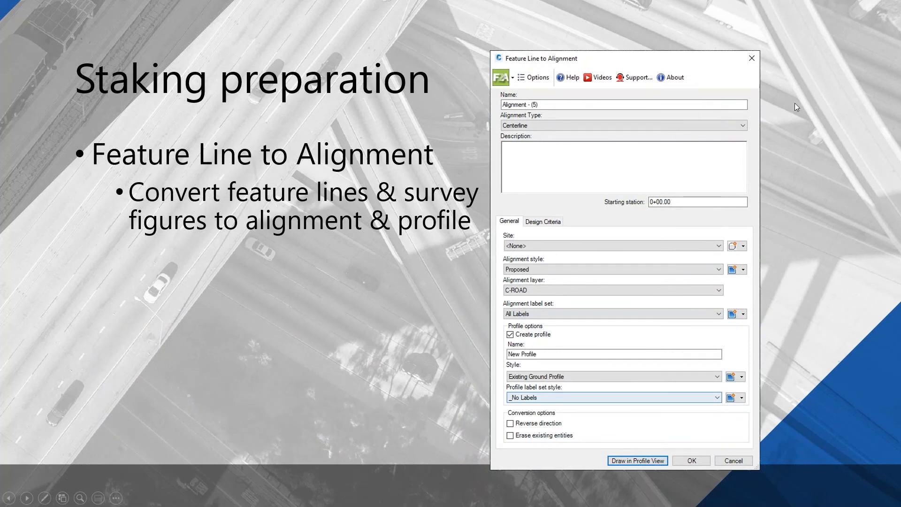
- Return to Civil 3D and bring up the outer curb line of the parking lot in the FL2A.20191113 drawing
key("alt+Tab")
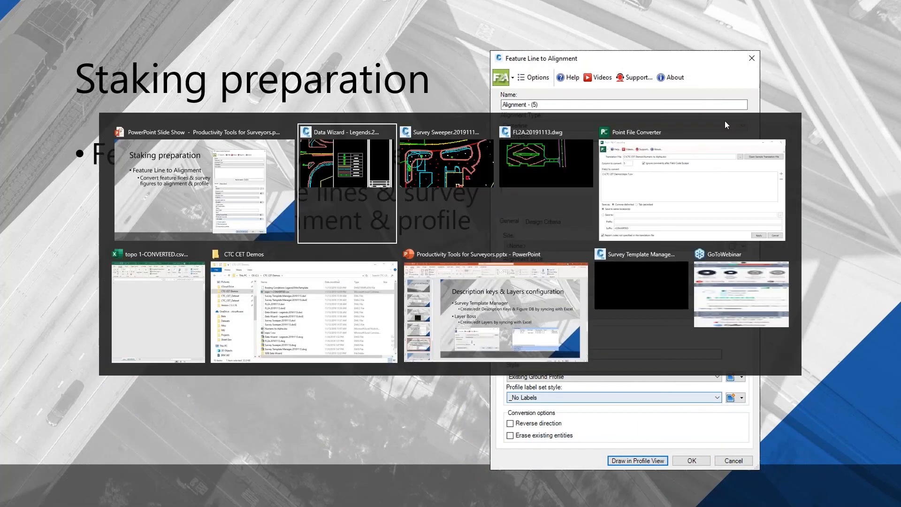
left_click(376, 152)
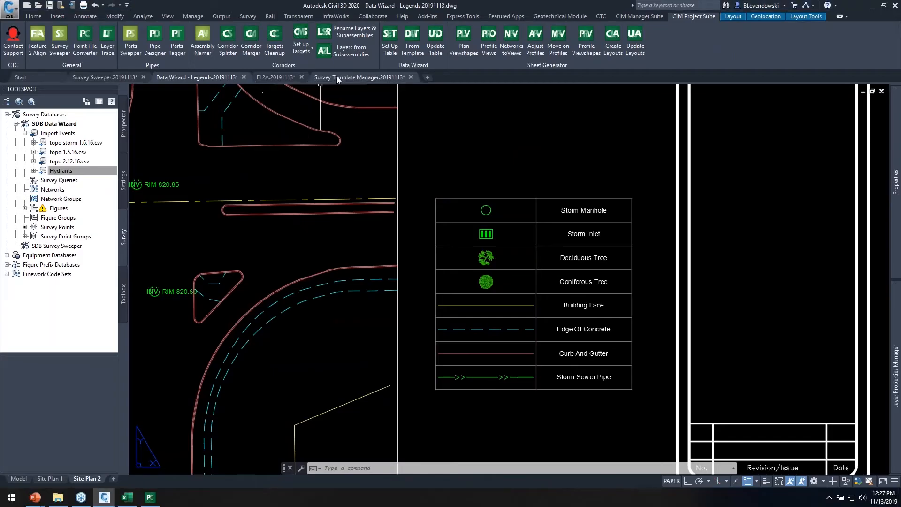
left_click(281, 77)
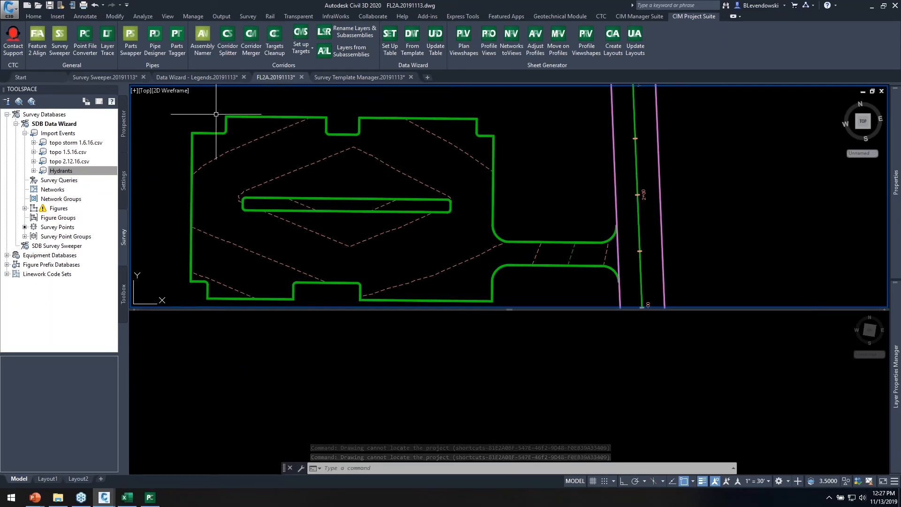
scroll(217, 114, "up", 5)
middle_click_drag(317, 117, 359, 161)
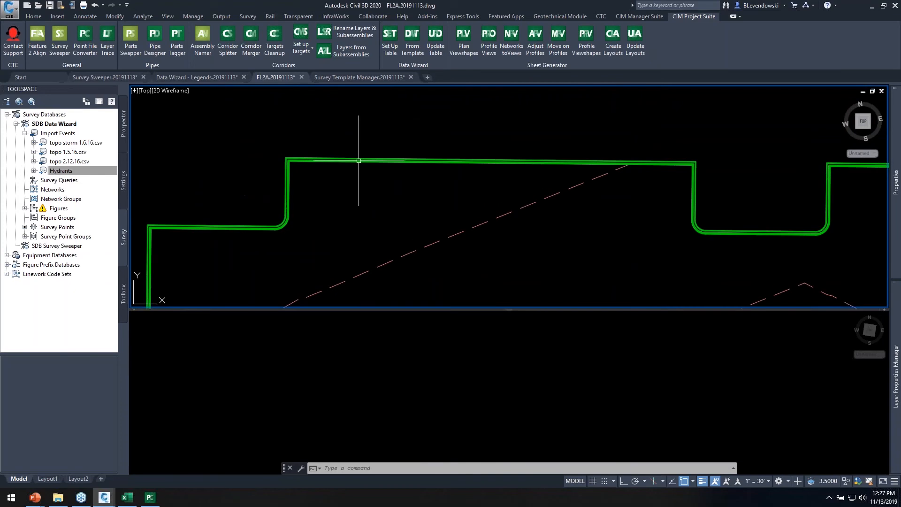
- Examine the parallel curb feature lines along the upper edge of the parking lot and check the outermost one
scroll(276, 155, "up", 3)
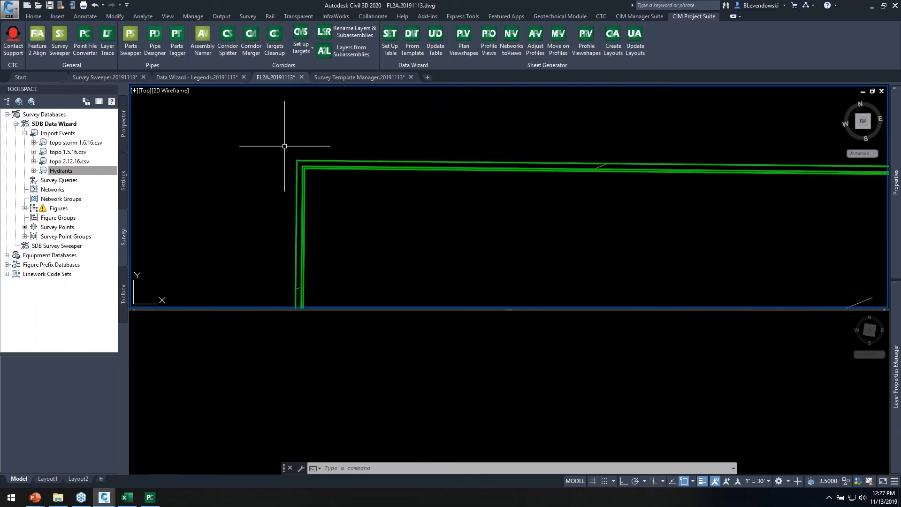
scroll(325, 142, "down", 3)
scroll(324, 142, "down", 2)
middle_click_drag(602, 164, 545, 162)
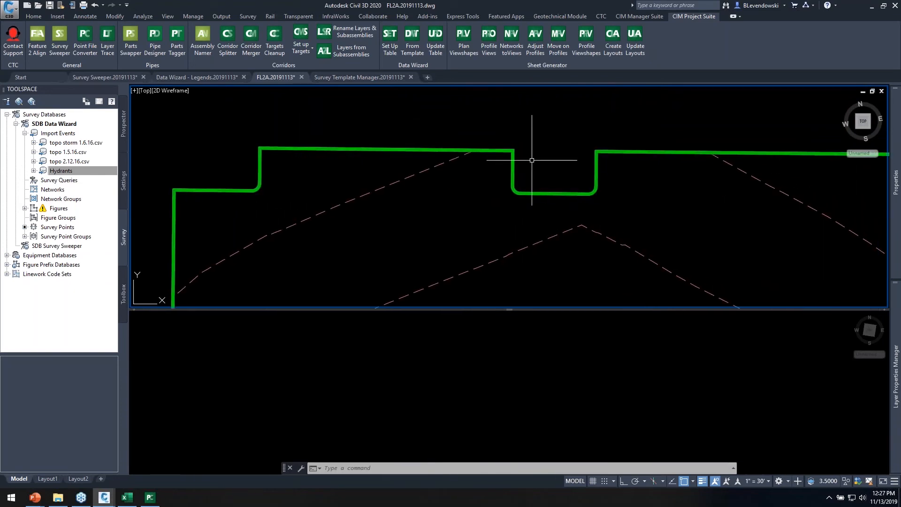
mouse_move(436, 158)
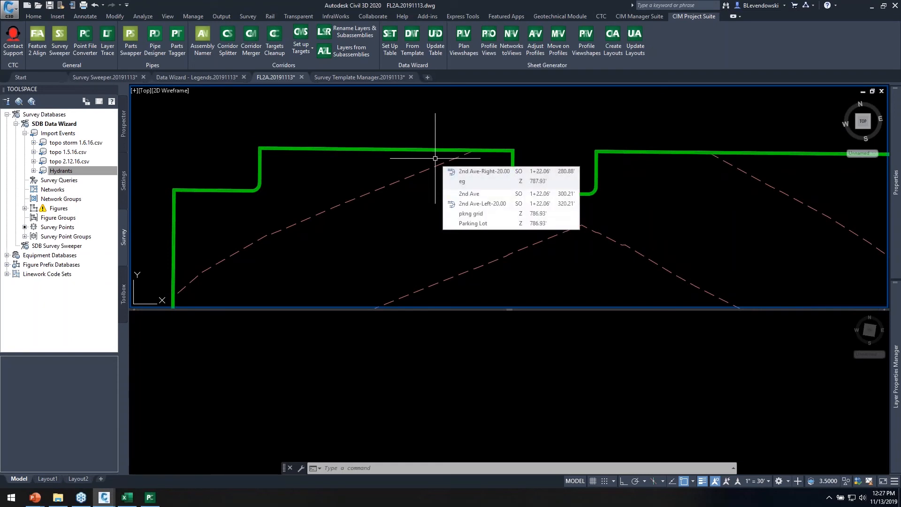
middle_click_drag(326, 121, 390, 123)
scroll(310, 150, "up", 4)
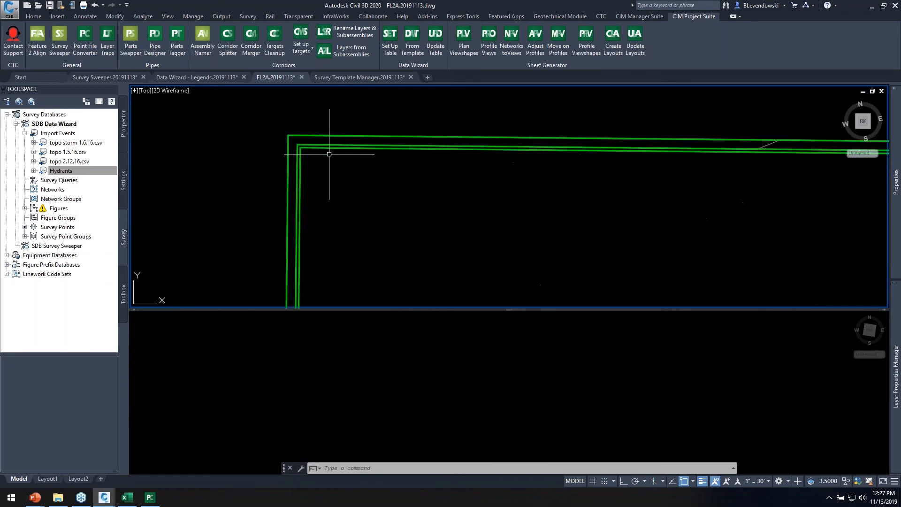
middle_click_drag(346, 117, 325, 137)
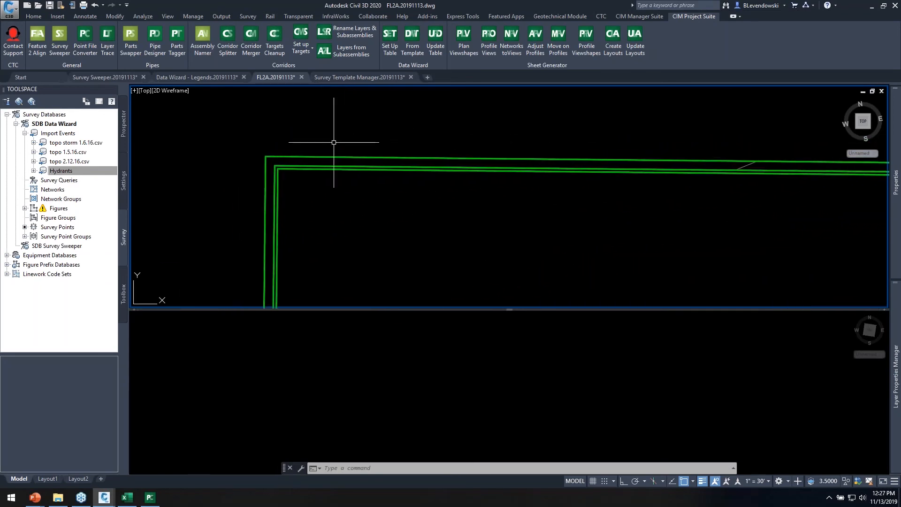
left_click(322, 156)
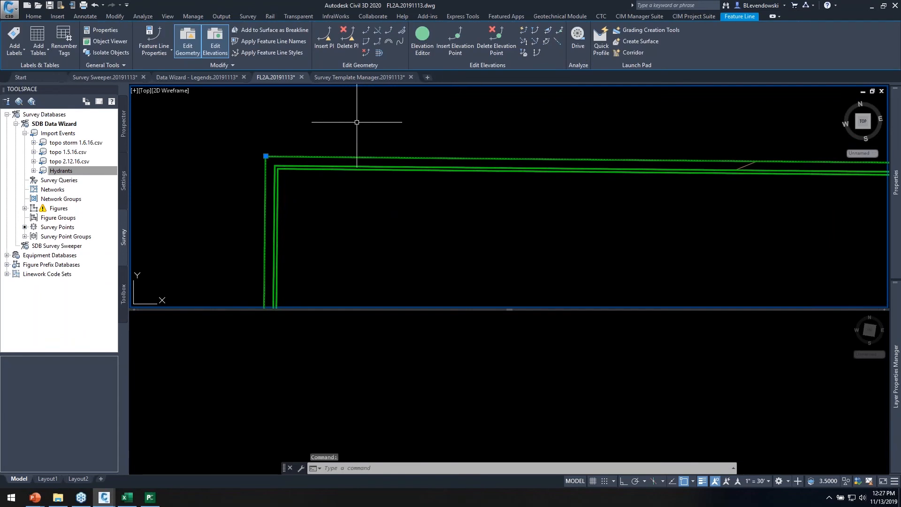
scroll(348, 131, "down", 5)
key("Escape")
key("Escape")
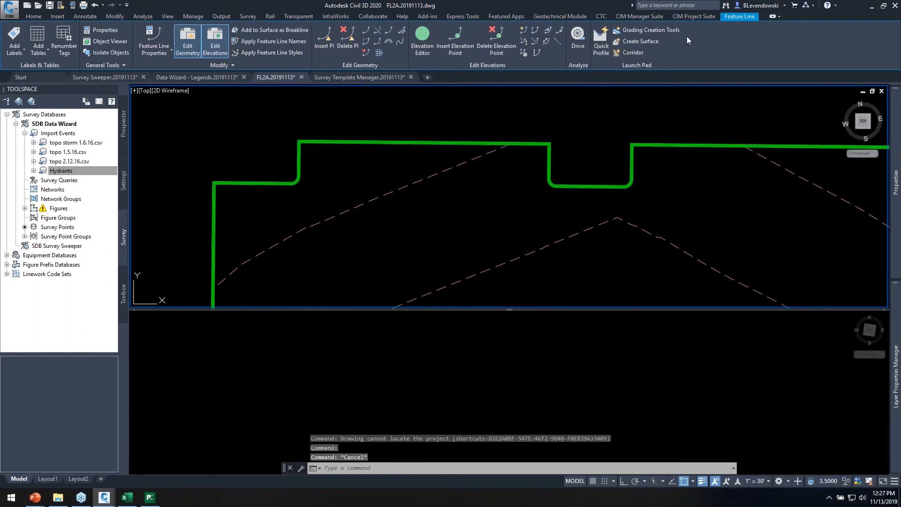
- Start Feature Line to Alignment on the outermost parking lot curb line and name the alignment boc
left_click(697, 16)
left_click(37, 37)
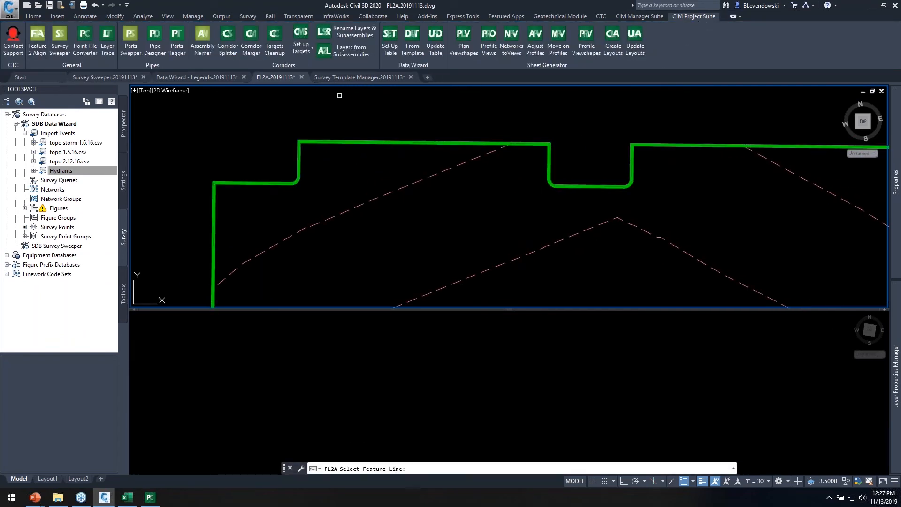
scroll(329, 133, "up", 4)
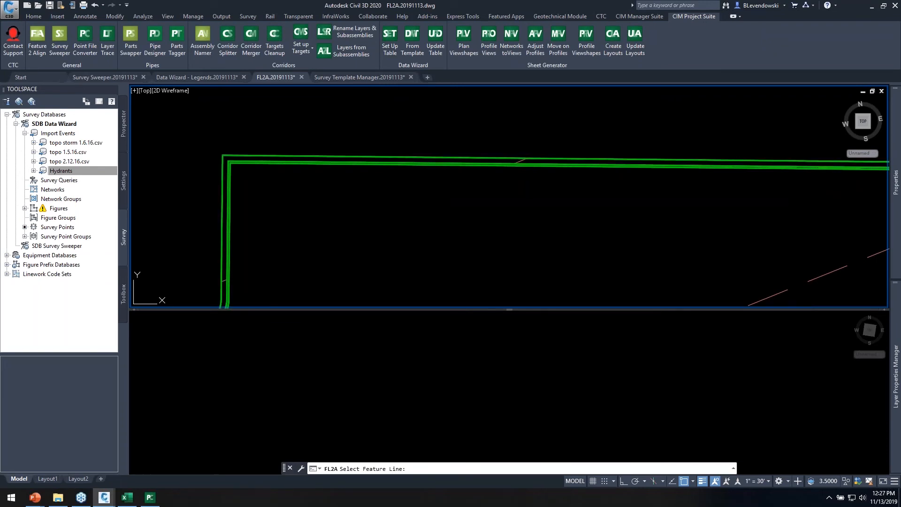
left_click_drag(304, 67, 268, 66)
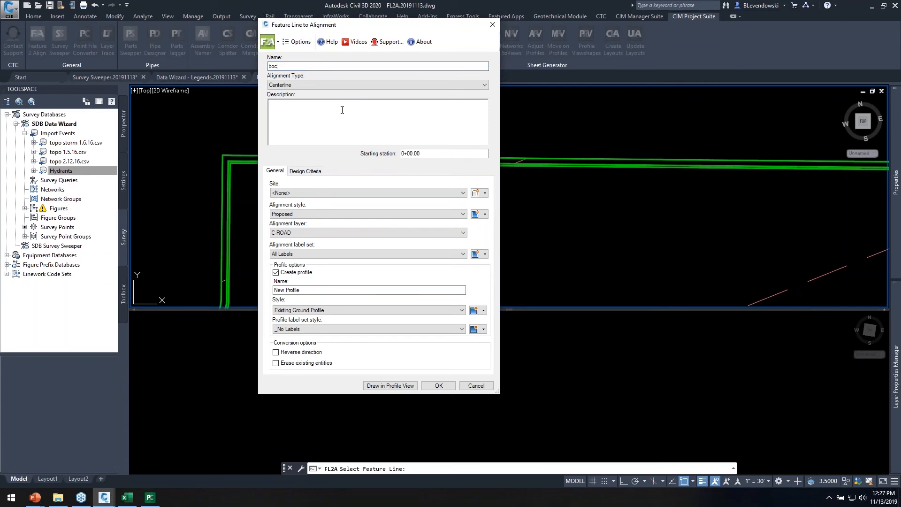
- Create the boc alignment with its profile and place its profile view in the empty lower viewport
left_click(390, 386)
left_click(459, 111)
left_click(433, 142)
left_click(581, 344)
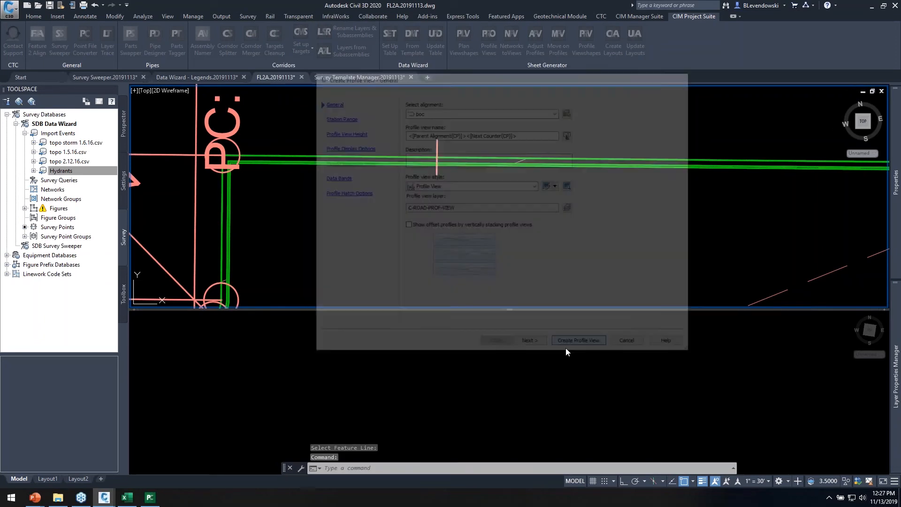
left_click(359, 390)
left_click(335, 416)
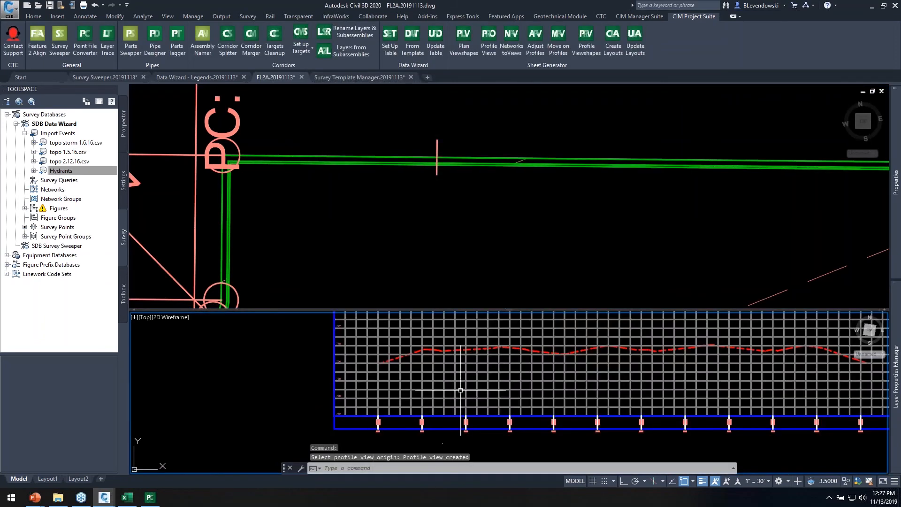
- Examine the boc profile in its profile view and the labelled alignment around the parking lot
scroll(452, 352, "up", 2)
left_click(453, 350)
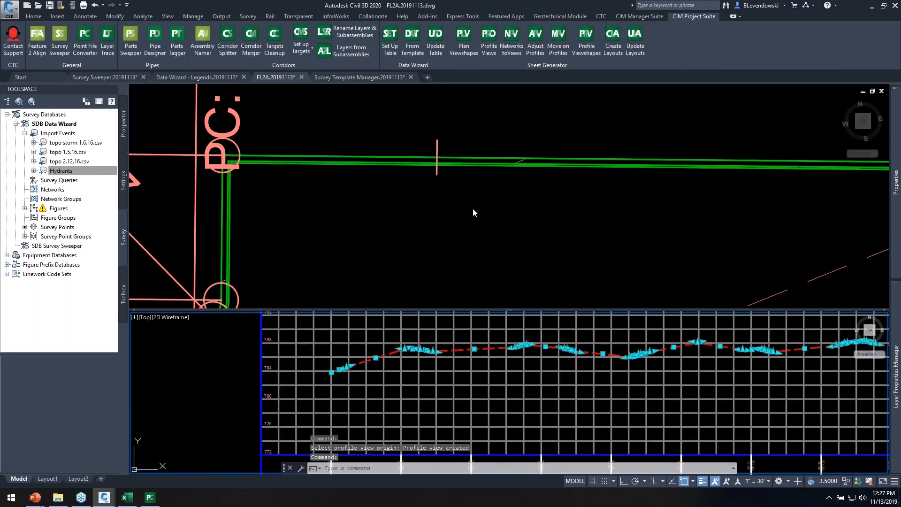
left_click(452, 185)
key("Escape")
scroll(453, 185, "down", 3)
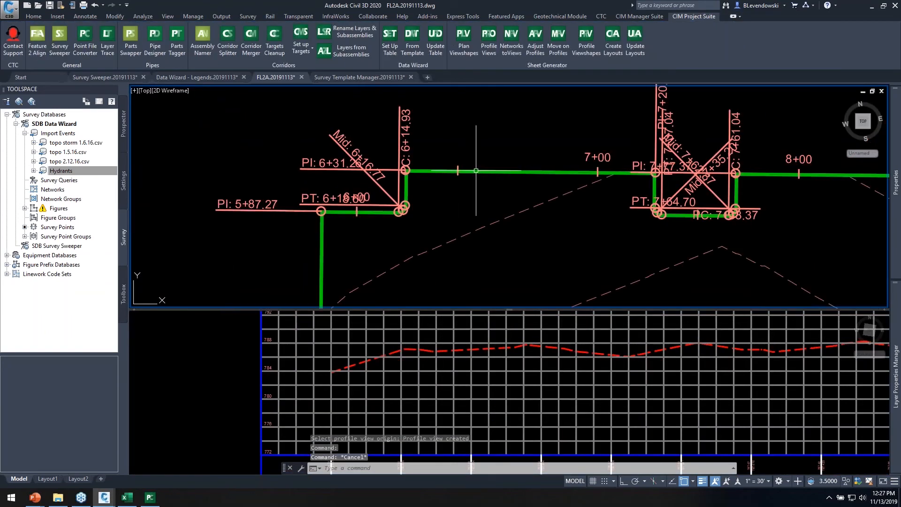
left_click(477, 170)
scroll(476, 170, "down", 5)
middle_click_drag(541, 194, 483, 237)
scroll(436, 210, "up", 4)
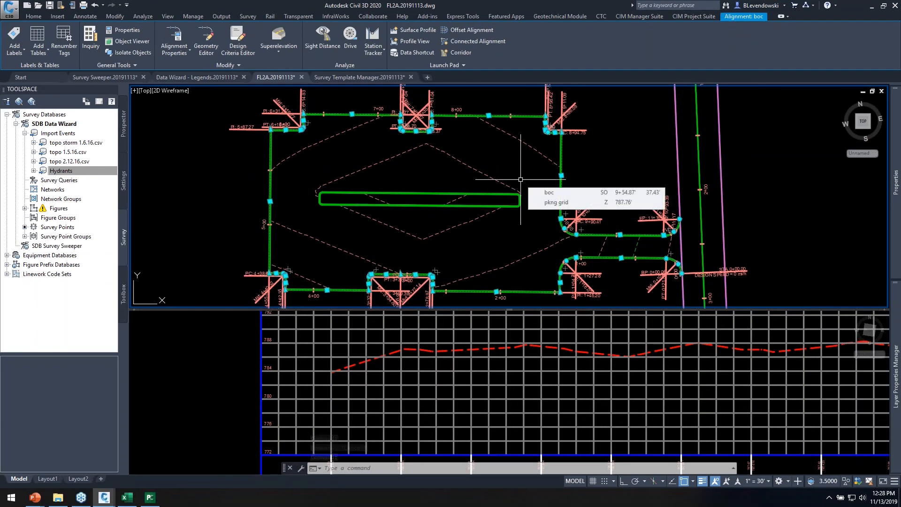
key("Escape")
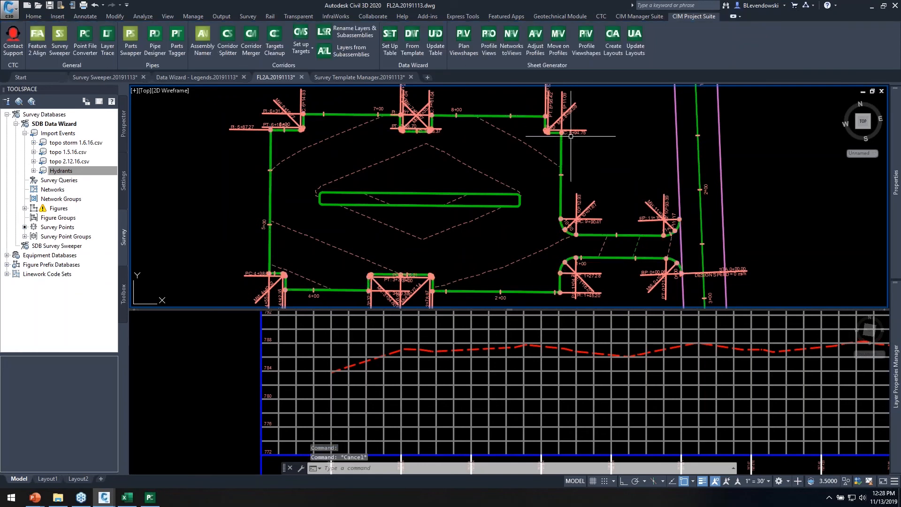
middle_click_drag(520, 128, 517, 147)
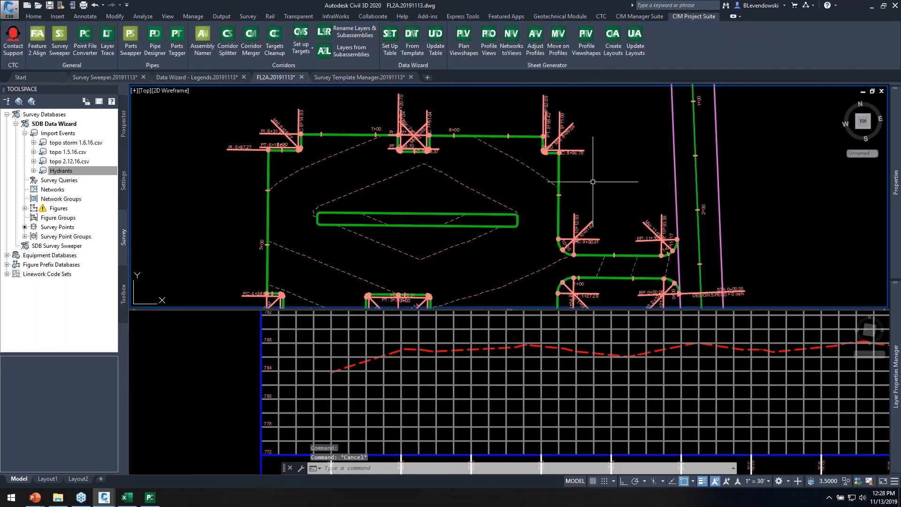
middle_click_drag(417, 159, 442, 150)
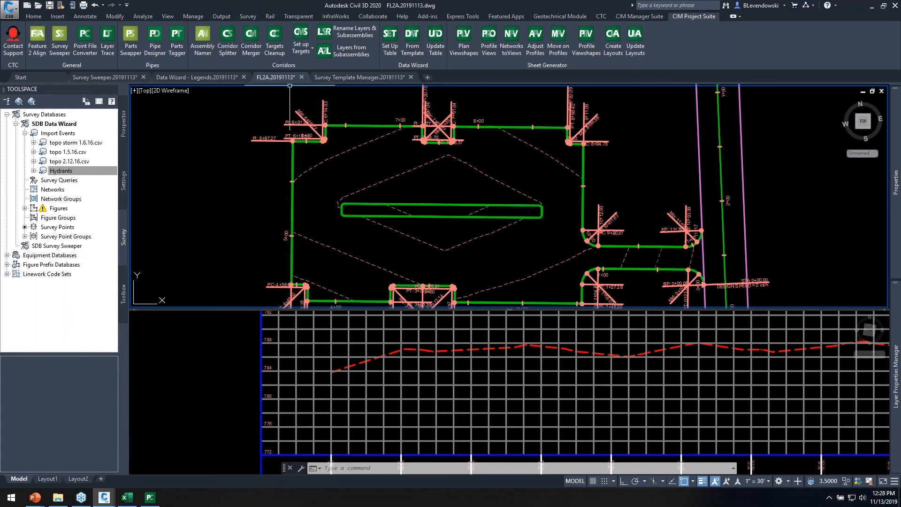
- In the model space of Data Wizard - Legends.20191113, start Feature Line to Alignment on the median's innermost curb line and name it boc
left_click(197, 77)
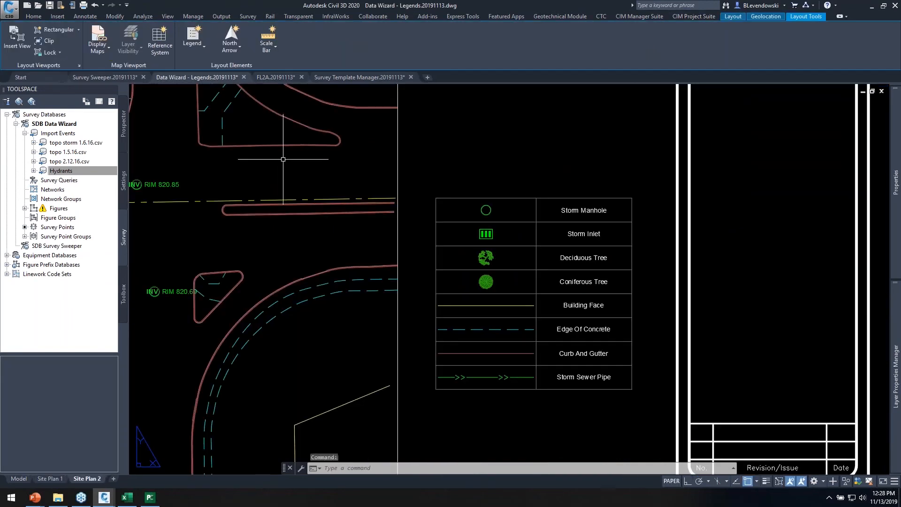
left_click(17, 479)
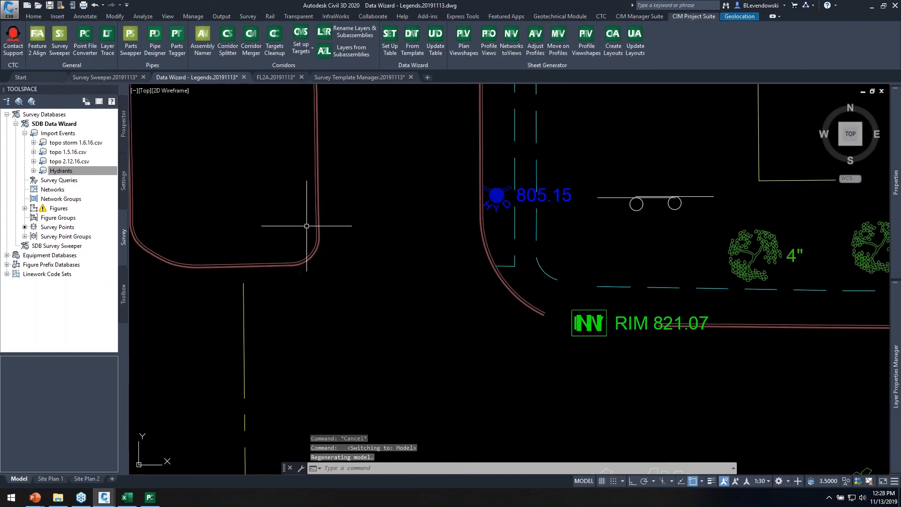
middle_click_drag(321, 236, 404, 240)
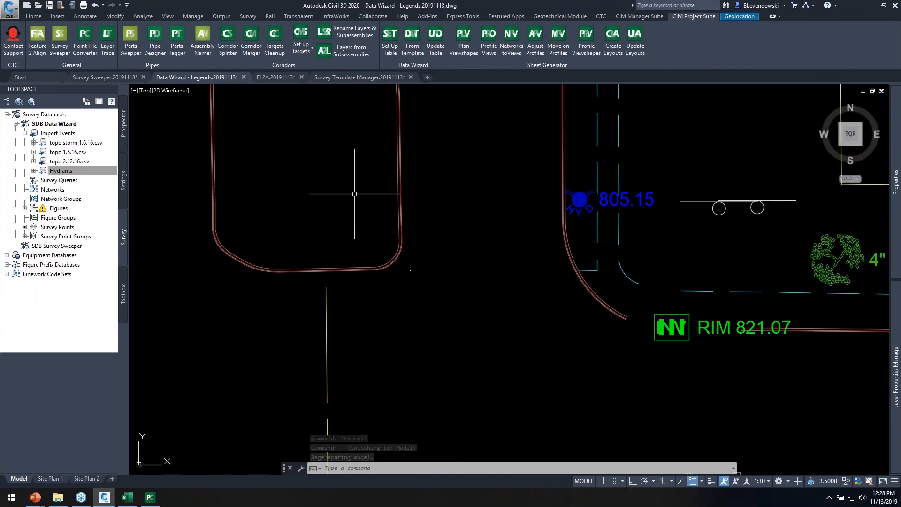
left_click(37, 40)
scroll(381, 265, "up", 5)
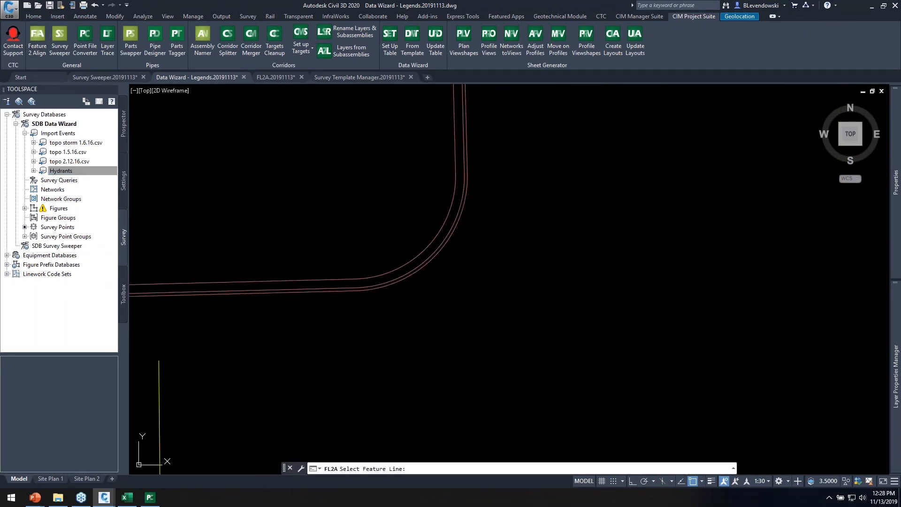
left_click_drag(311, 66, 283, 64)
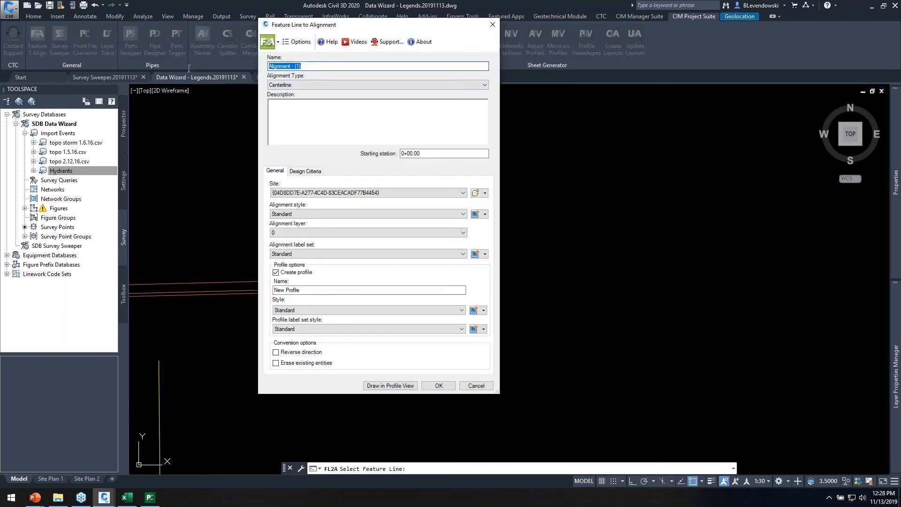
type("boc")
- Create the median's boc alignment and profile, placing its profile view in the empty area northeast of the site
left_click(390, 386)
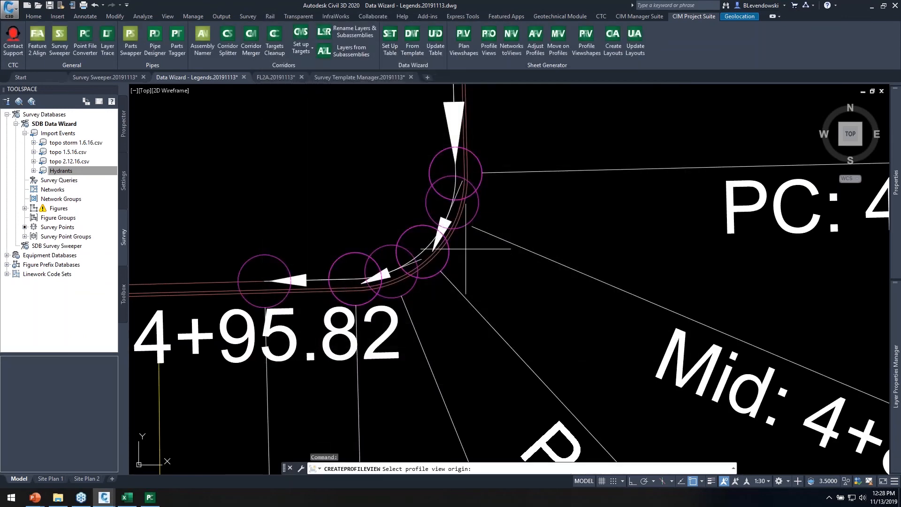
left_click(581, 345)
scroll(438, 242, "down", 5)
scroll(439, 242, "down", 5)
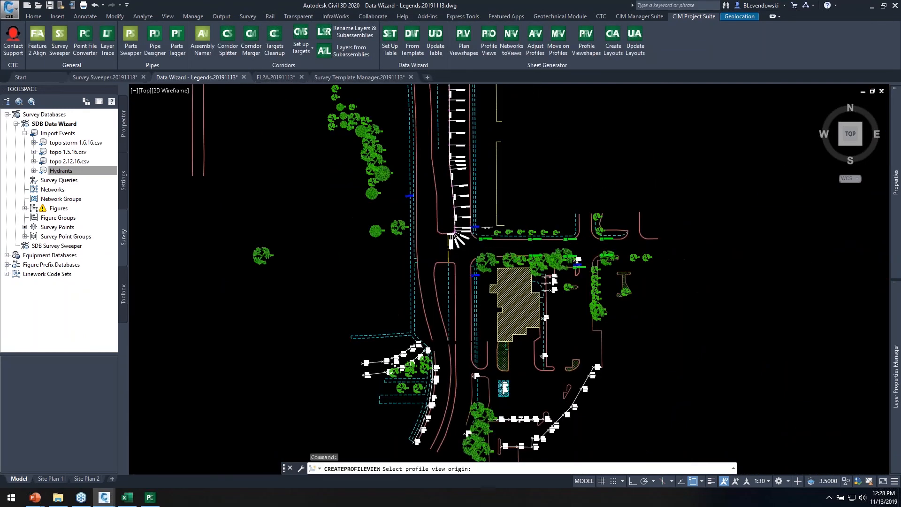
left_click(678, 212)
- Examine the grade breaks on the median curb's profile and the matching alignment labels down to the median's rounded end
scroll(751, 216, "up", 8)
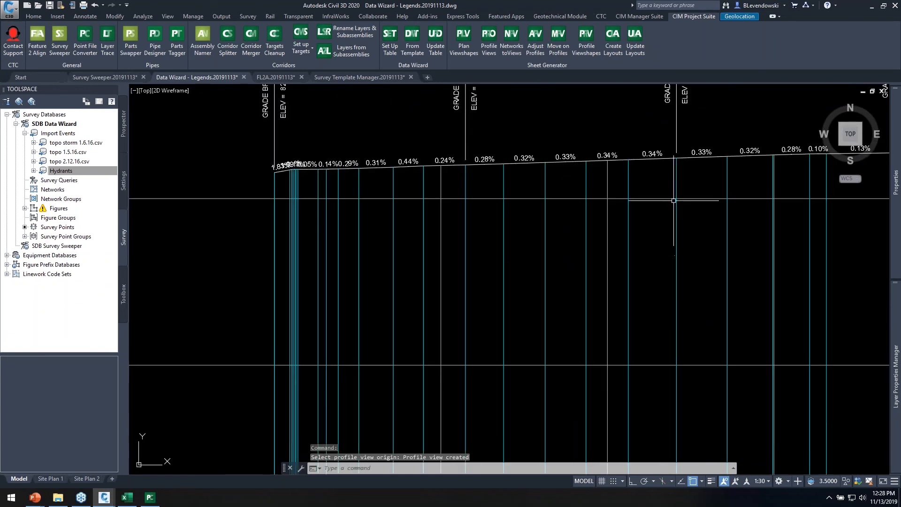
left_click(642, 156)
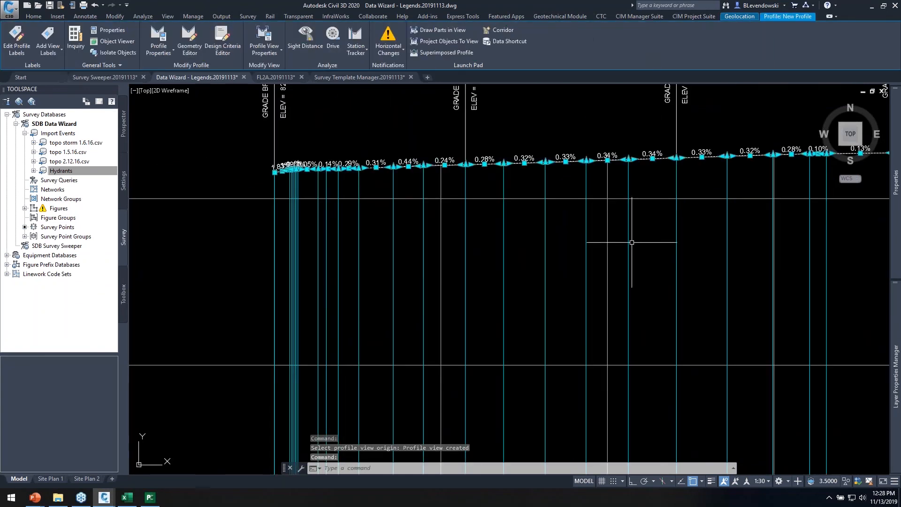
scroll(635, 254, "down", 2)
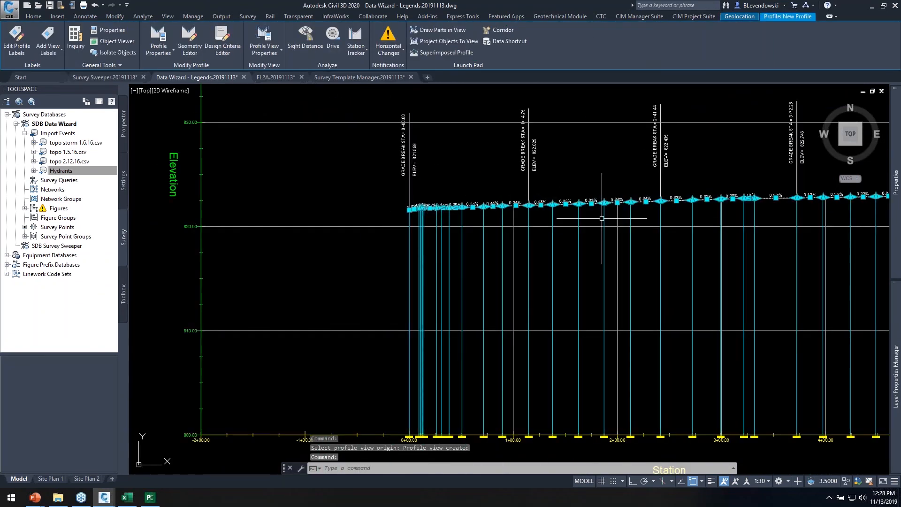
scroll(540, 258, "down", 8)
scroll(539, 265, "up", 8)
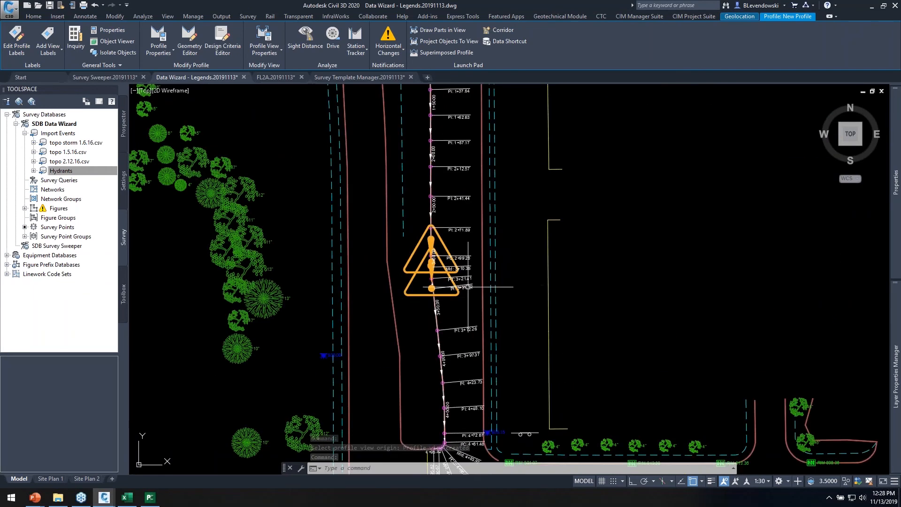
middle_click_drag(442, 419, 449, 352)
scroll(435, 395, "up", 8)
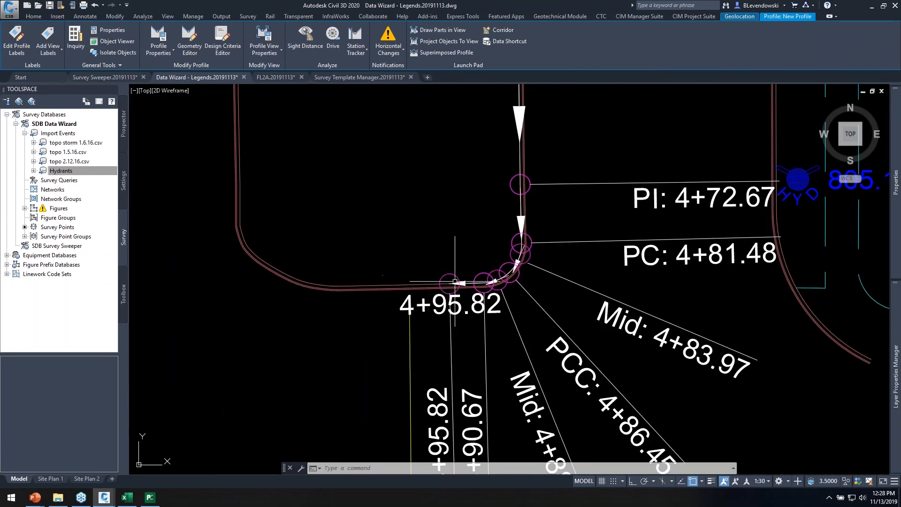
key("Escape")
key("Escape")
scroll(528, 217, "down", 6)
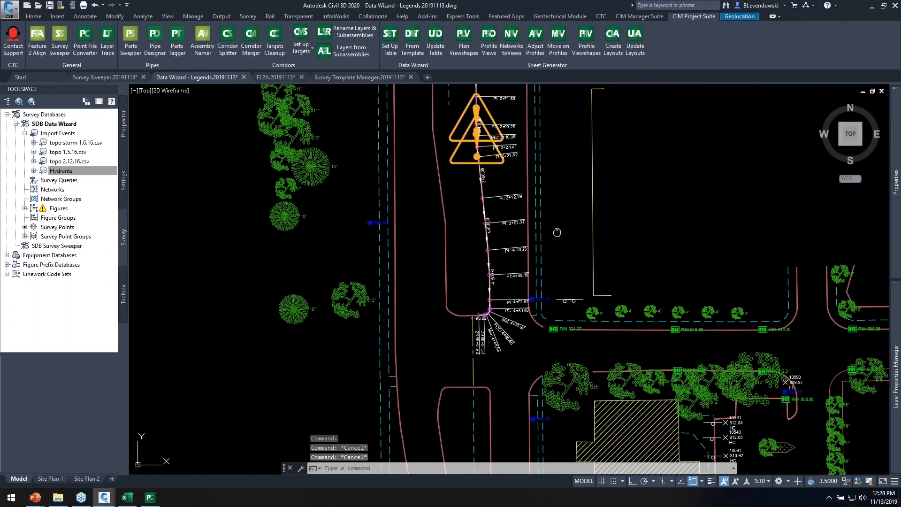
middle_click_drag(563, 231, 465, 257)
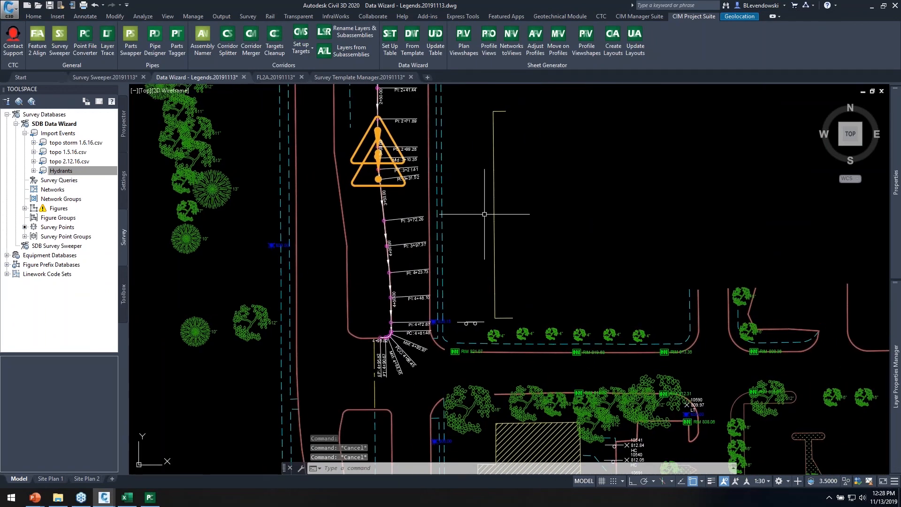
- In the Survey Template Manager drawing, open the CTC description key set for editing and examine its keys
left_click(352, 78)
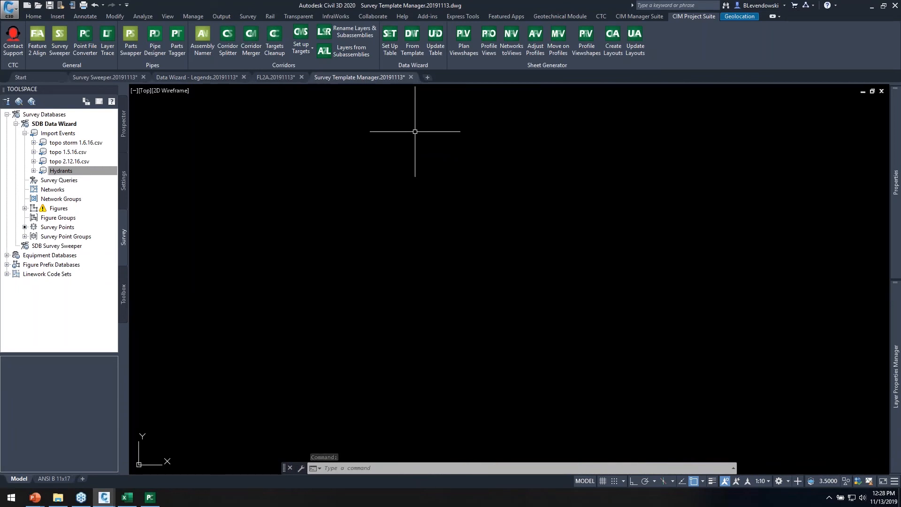
left_click(638, 16)
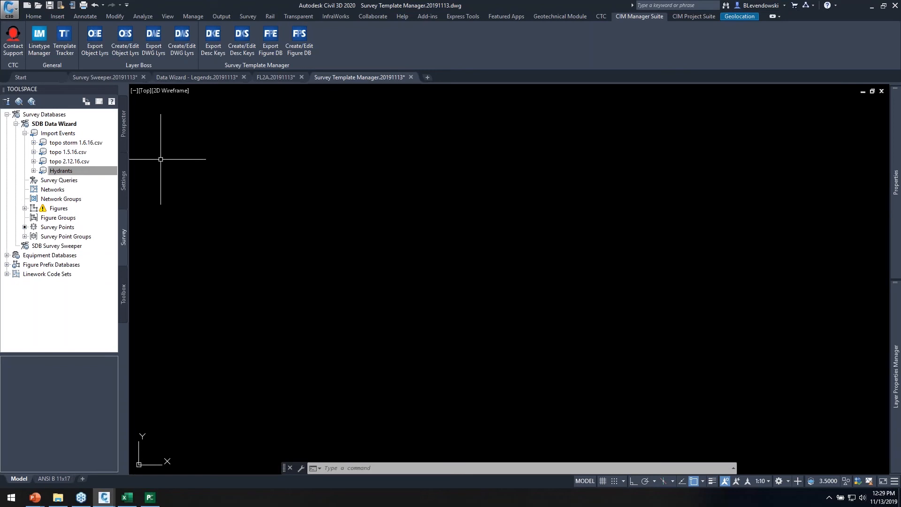
left_click(124, 179)
double_click(40, 145)
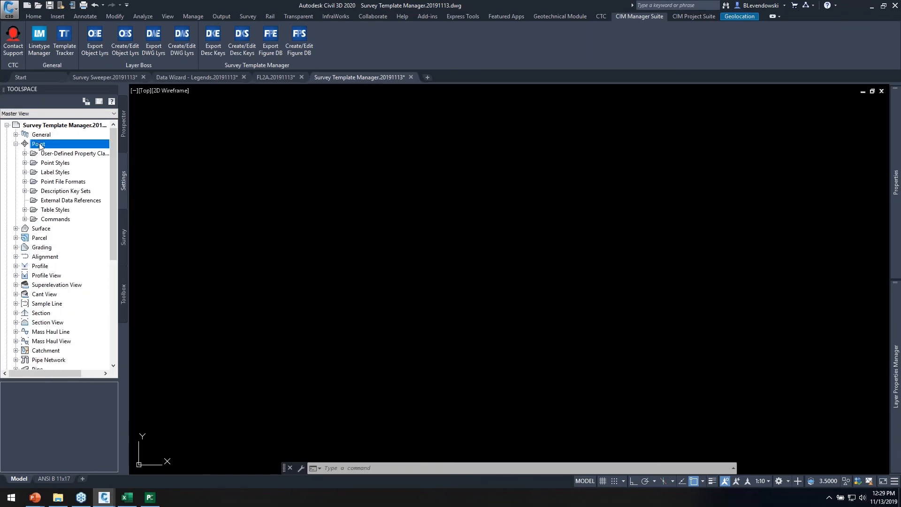
double_click(55, 192)
left_click(56, 201)
right_click(57, 201)
left_click(86, 219)
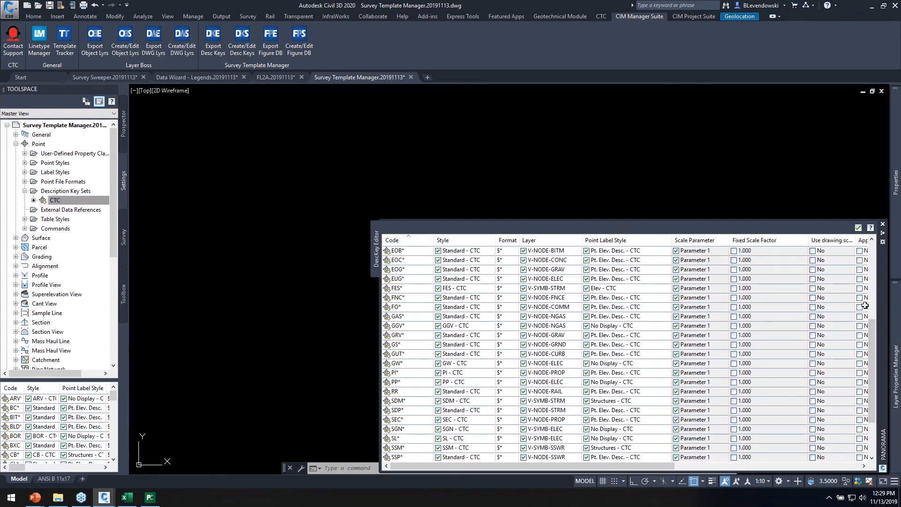
- Review the CTC demo figure prefix database and the drawing's layer list without changing them
left_click(124, 239)
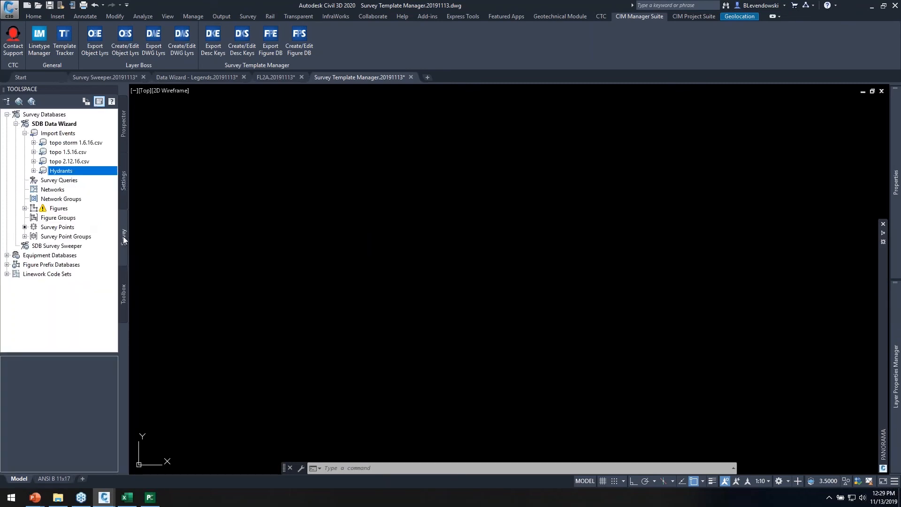
left_click(47, 266)
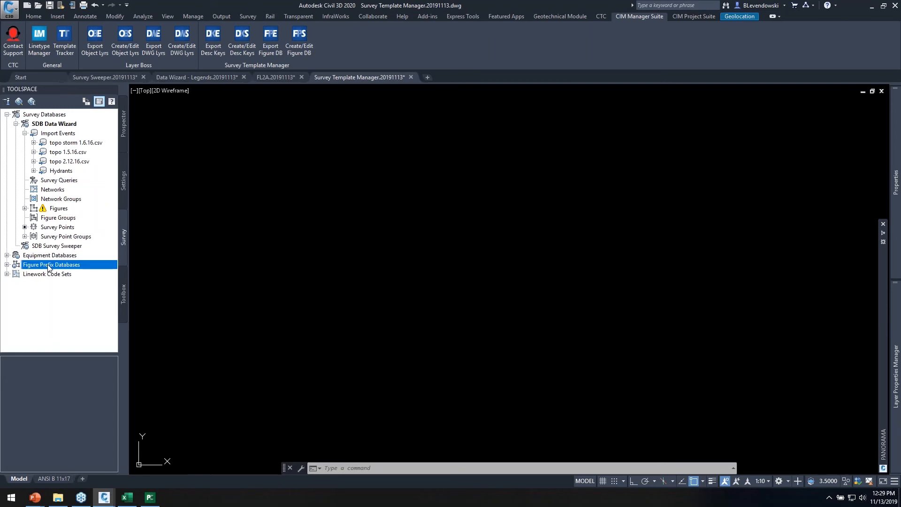
double_click(49, 266)
right_click(46, 284)
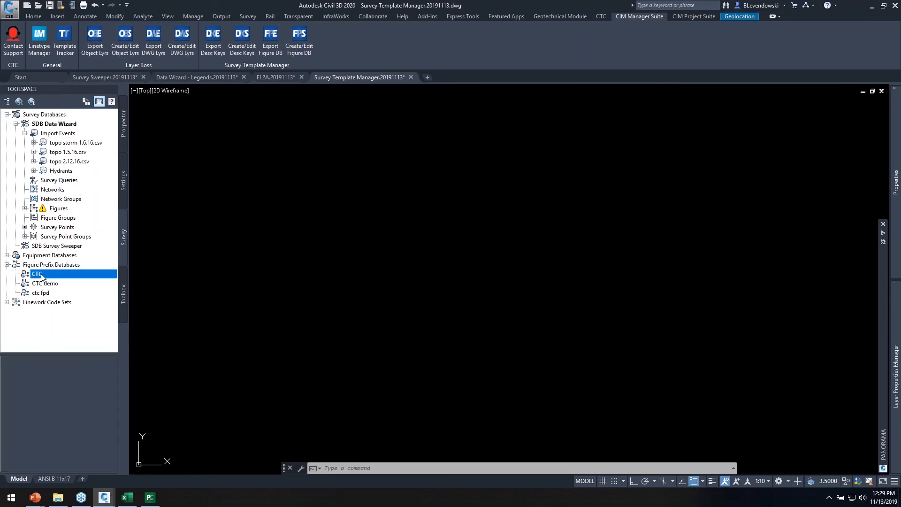
left_click(61, 289)
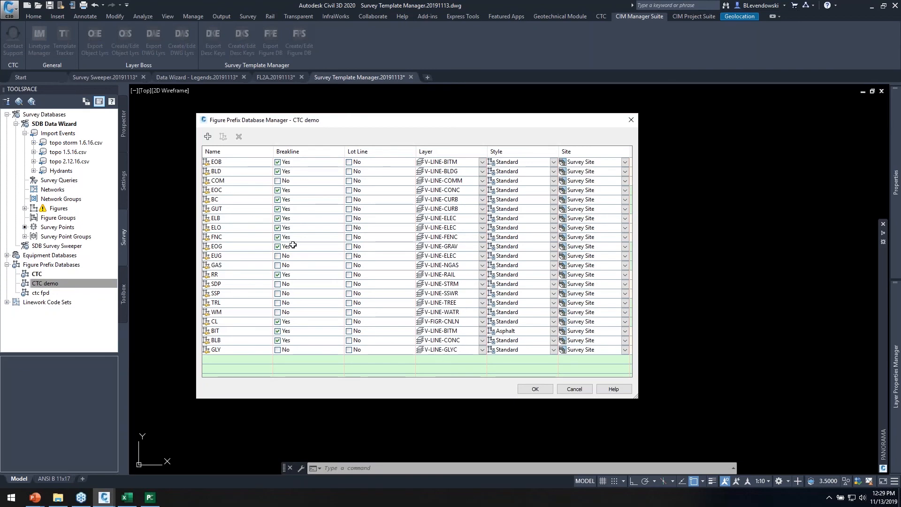
left_click(574, 390)
mouse_move(896, 363)
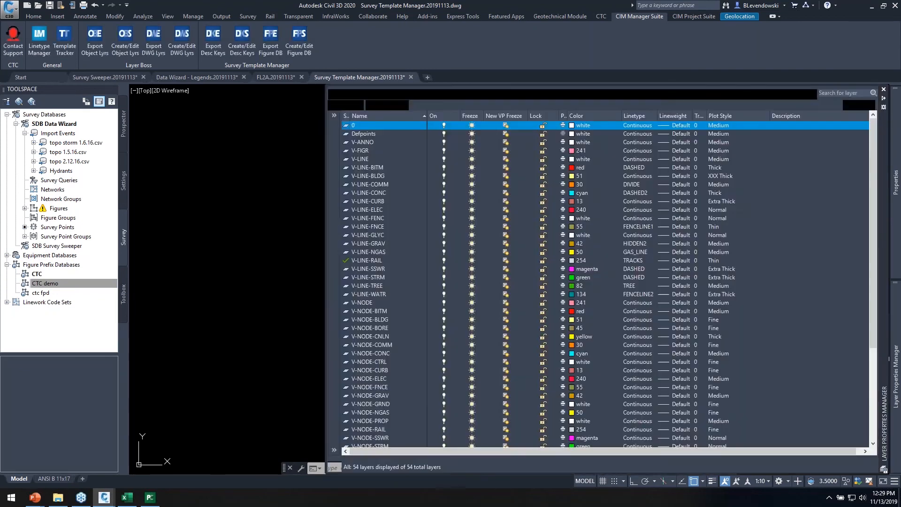
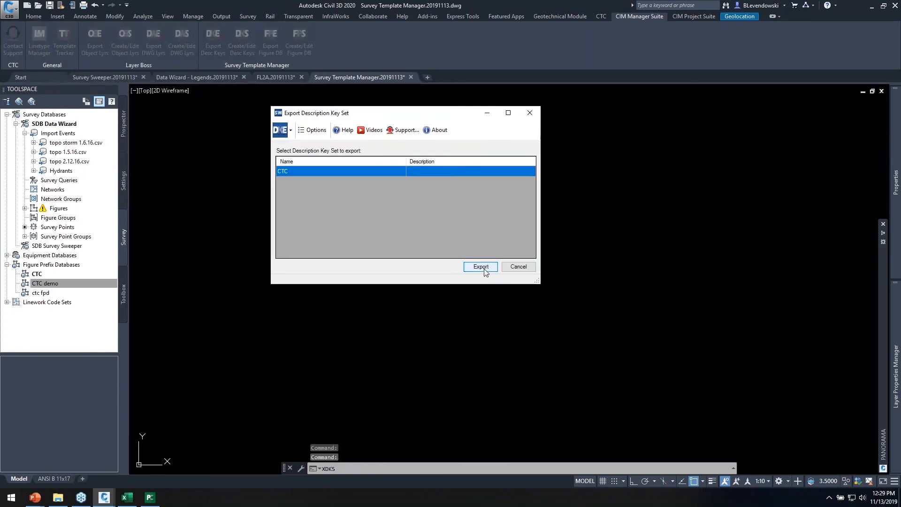
- Export the CTC description key set as CTC.xlsx into the CTC CET Demos folder and show the workbook maximized in Excel
left_click(481, 266)
left_click_drag(259, 26, 435, 83)
left_click(512, 323)
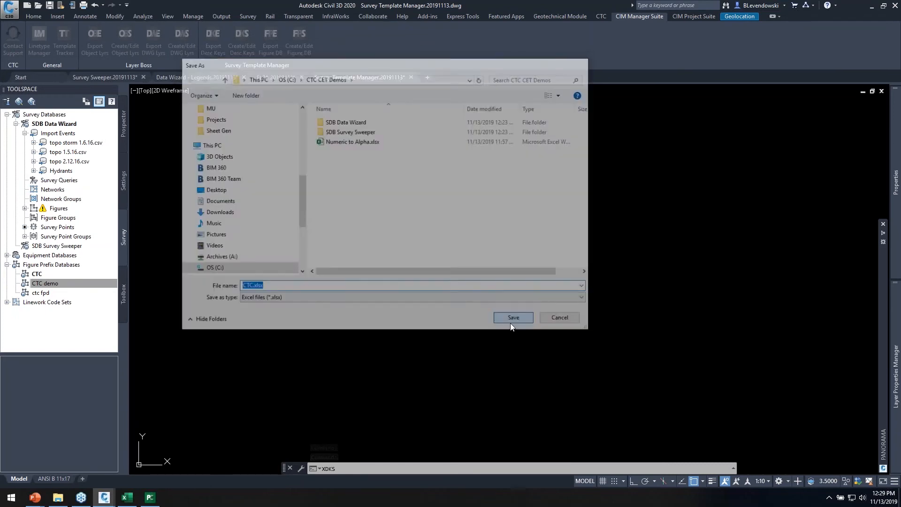
left_click(488, 275)
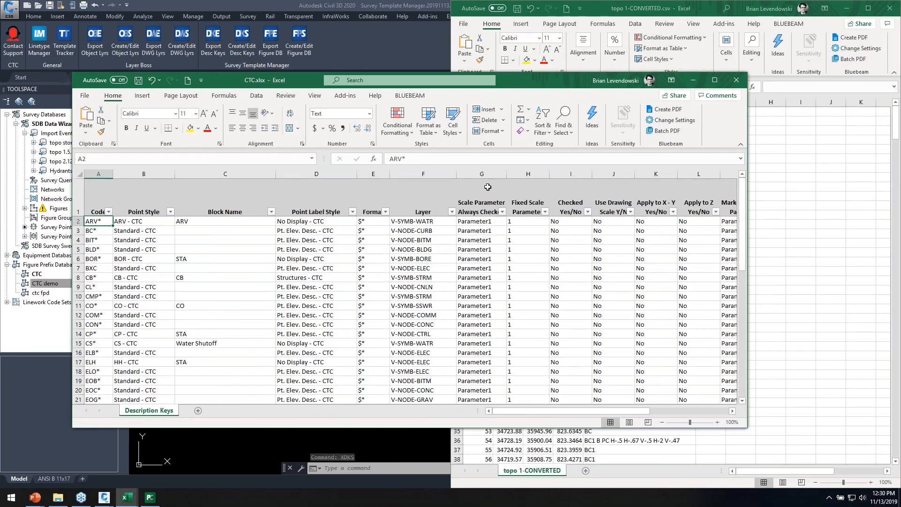
left_click(847, 9)
double_click(547, 79)
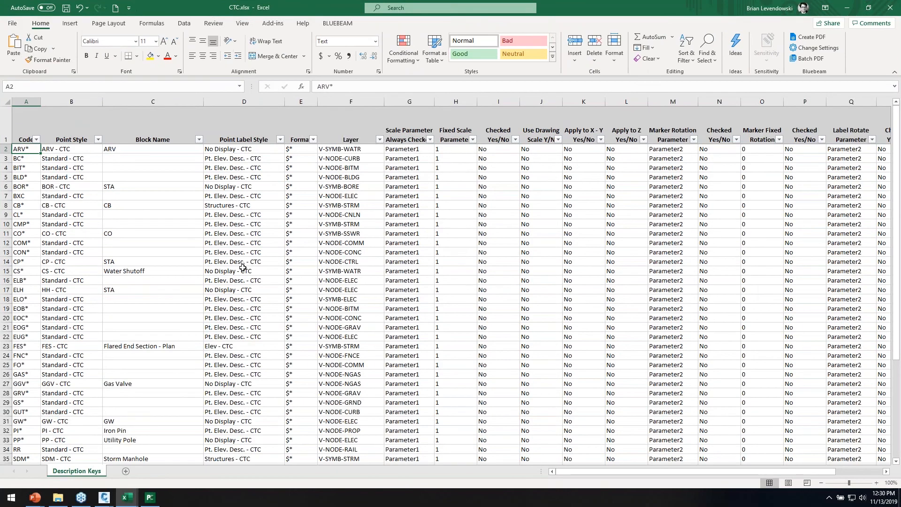
- Look through the description key codes and examine the point style choices available for the CMP* code
key("Down")
key("Down")
key("Down")
key("Down")
key("Down")
key("Down")
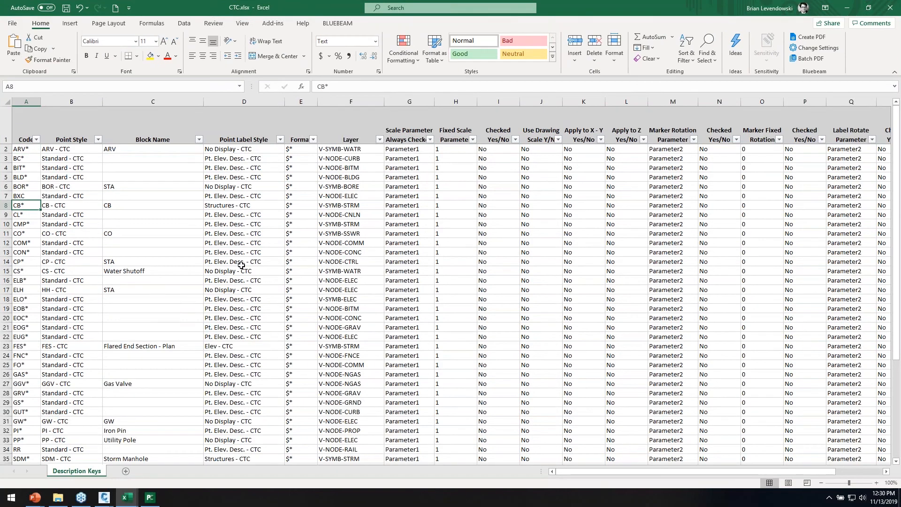
left_click(85, 225)
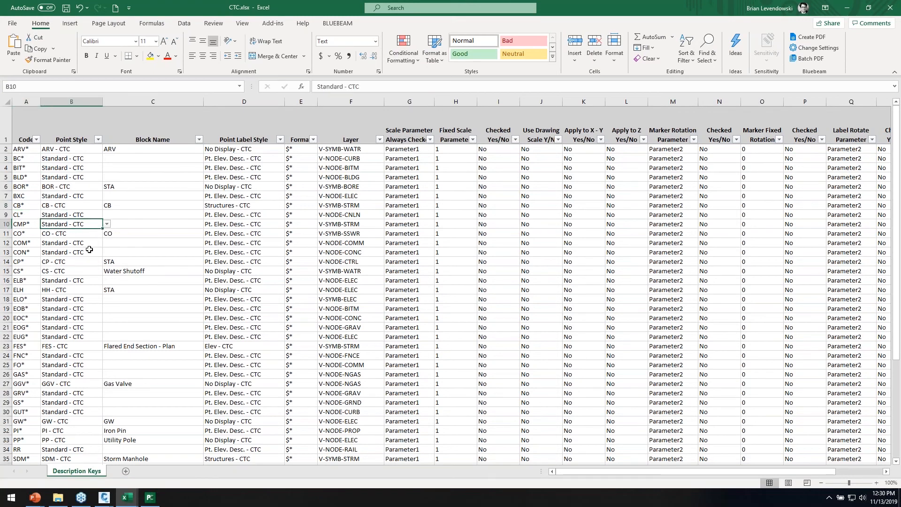
left_click(108, 225)
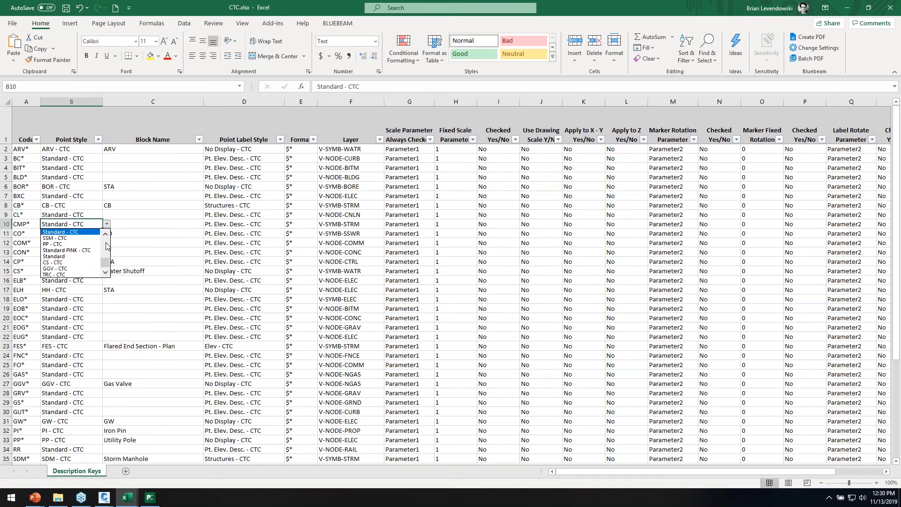
left_click_drag(105, 265, 105, 244)
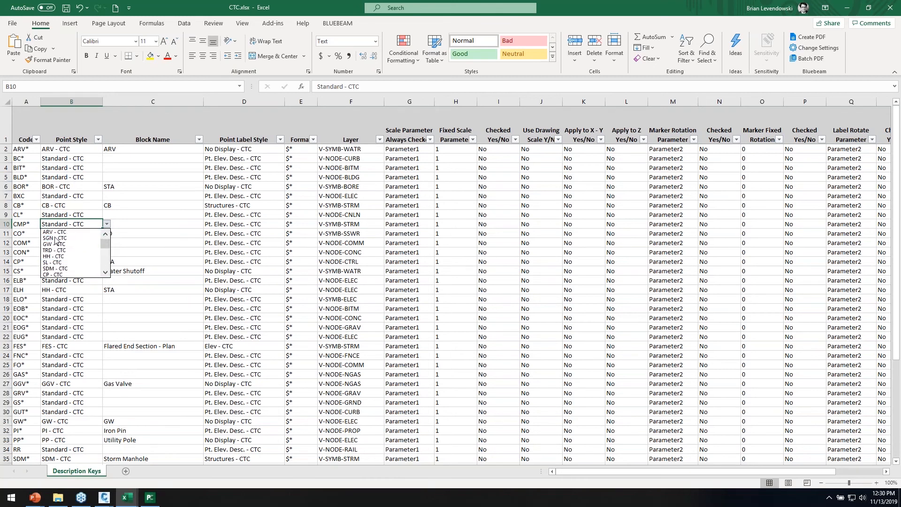
key("Escape")
- Inspect the CMP* row's point label style, layer and scale parameter cells and the Yes/No choices for its fixed scale
left_click(257, 220)
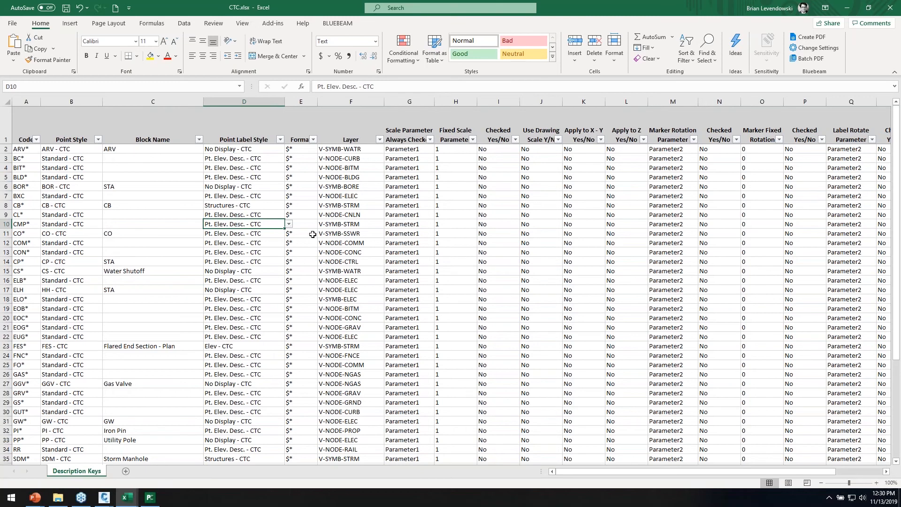
left_click(360, 225)
left_click(388, 224)
key("Escape")
left_click(424, 221)
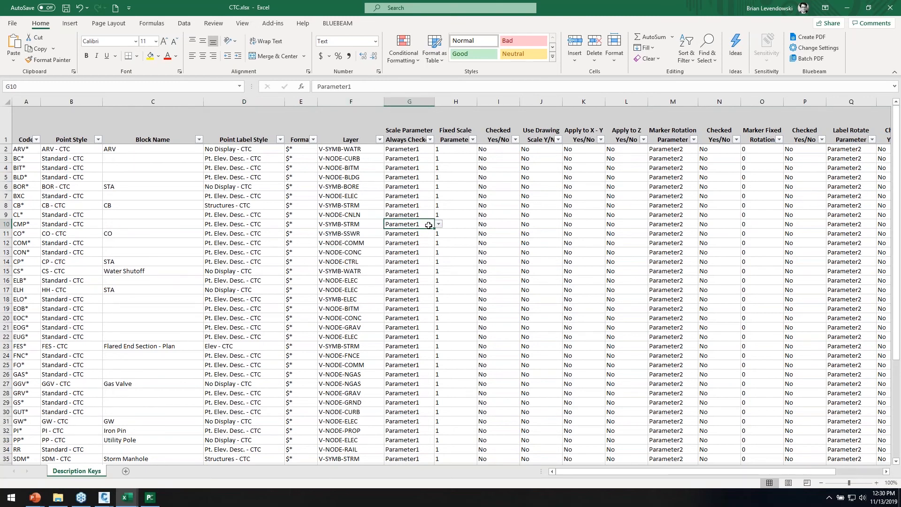
left_click(508, 223)
left_click(526, 225)
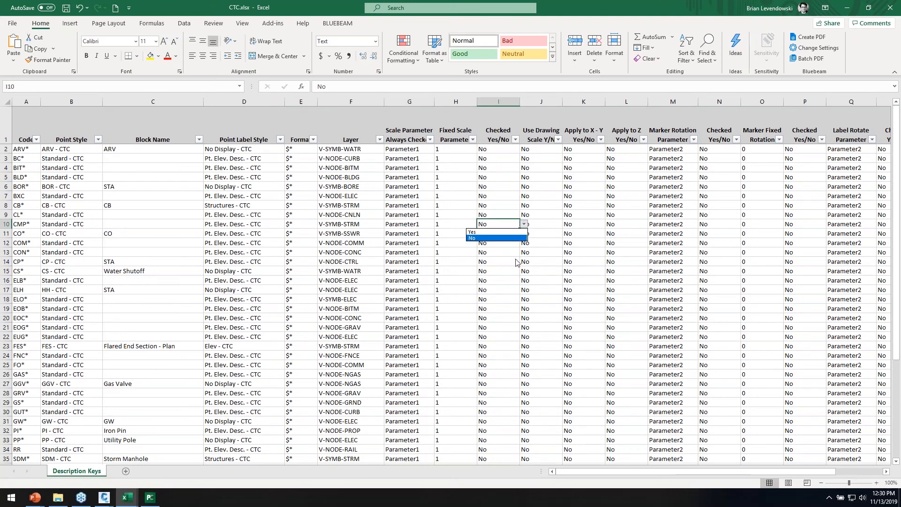
key("Escape")
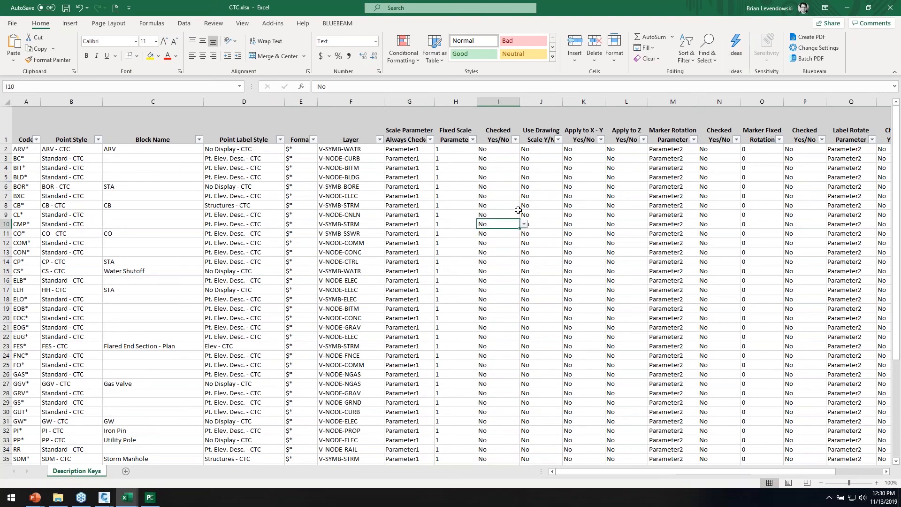
left_click(548, 197)
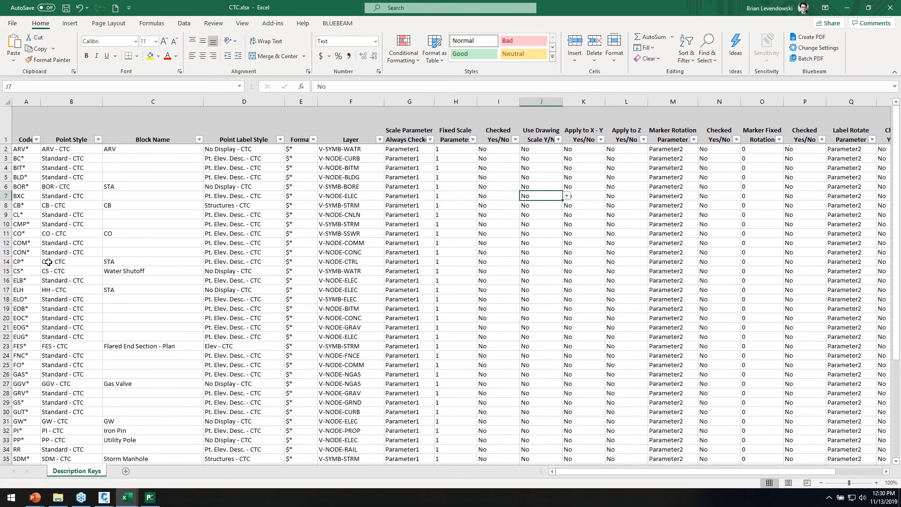
- Delete the CL* and CMP* rows and fill the ELH row's No Display - CTC point label style down through the GRV* row
left_click(21, 214)
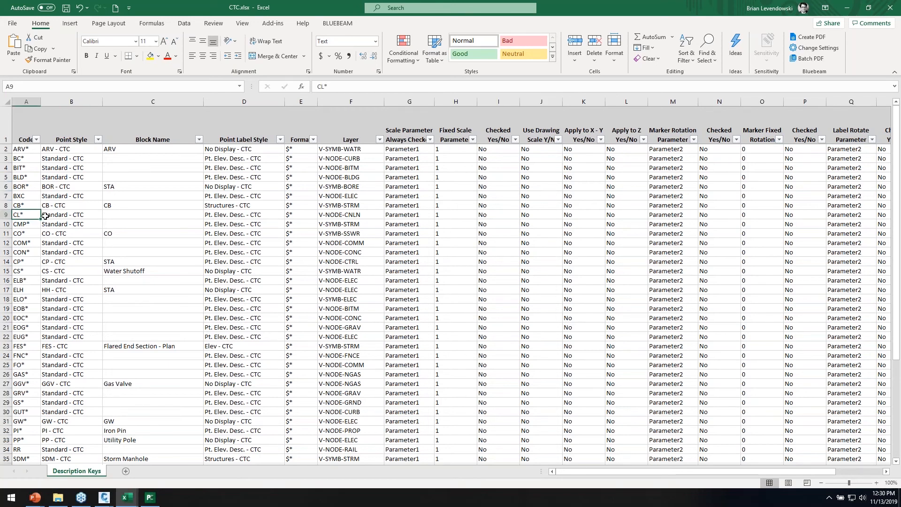
left_click(6, 225, "shift")
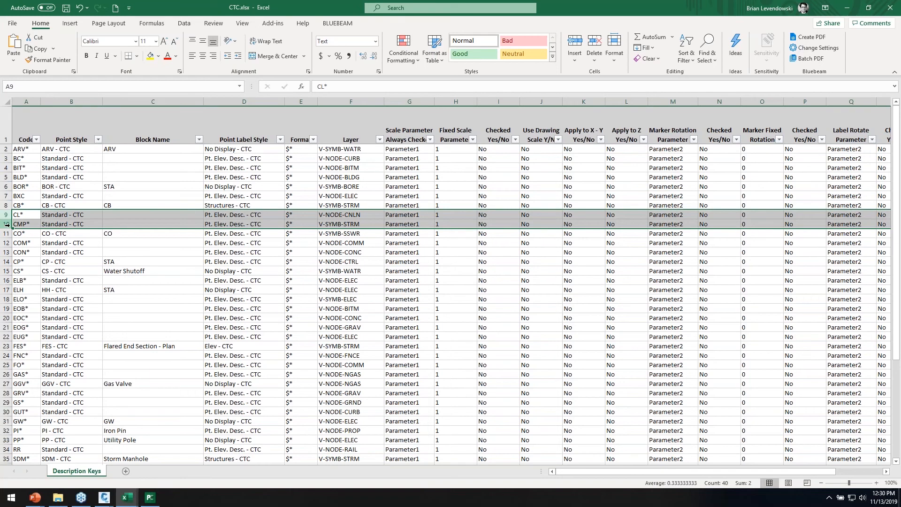
right_click(7, 224)
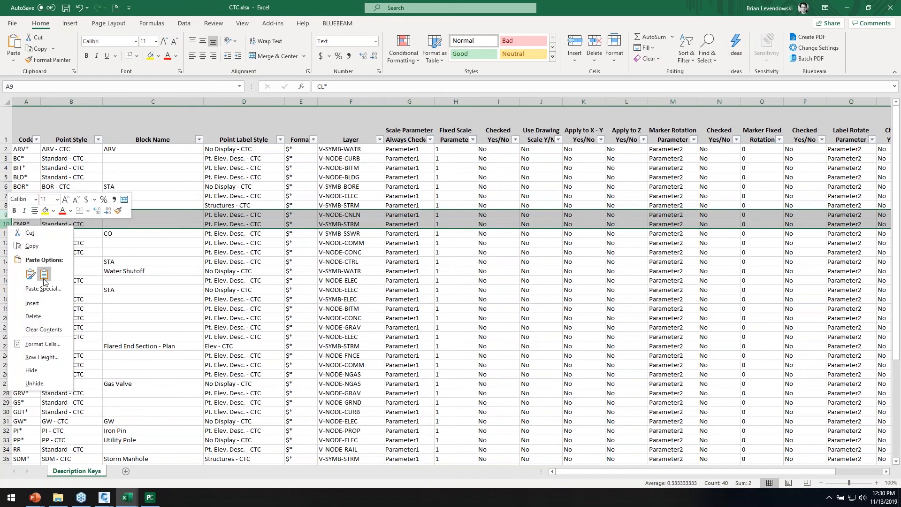
left_click(34, 317)
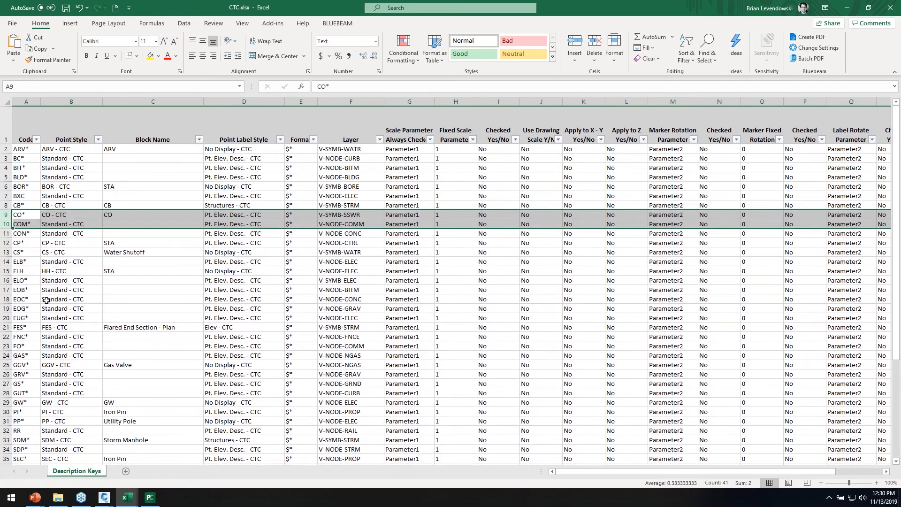
left_click(258, 271)
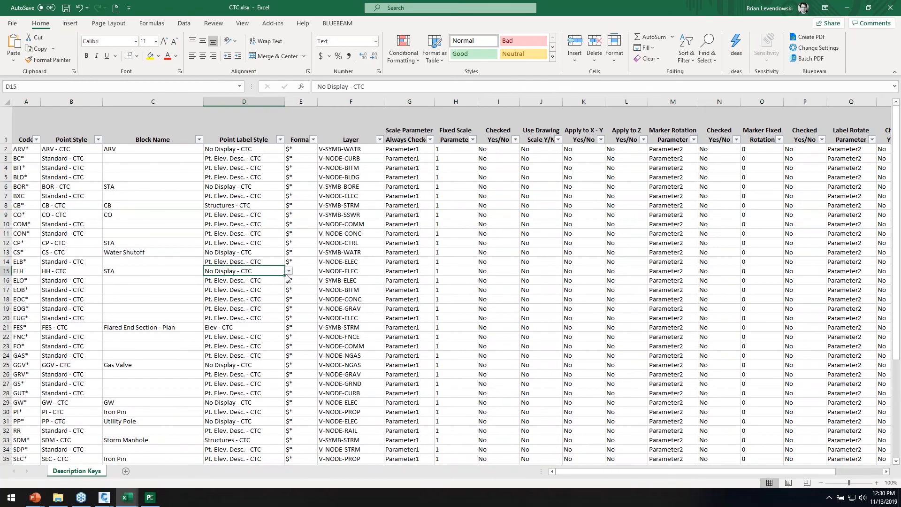
left_click_drag(285, 277, 285, 378)
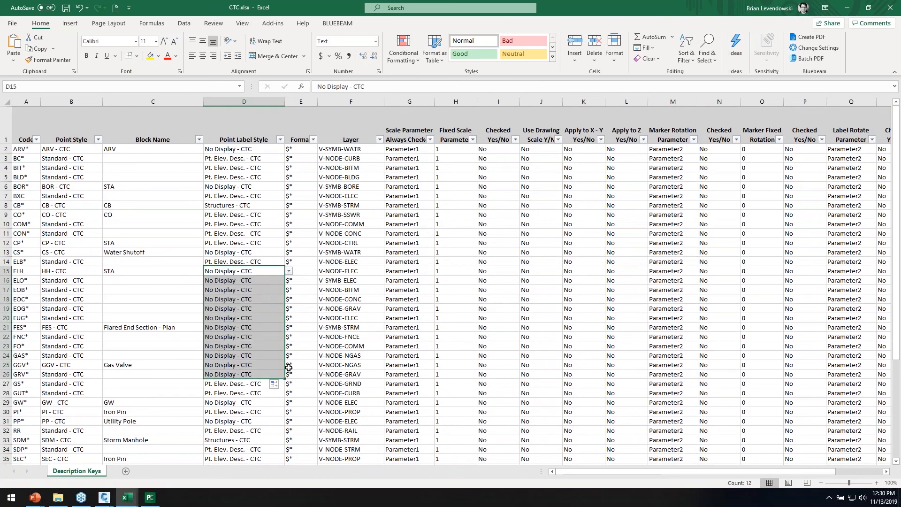
- Insert a copy of the EOC* row directly beneath it and set the copy's code to HYD*
left_click(7, 299)
key("ctrl+c")
right_click(7, 308)
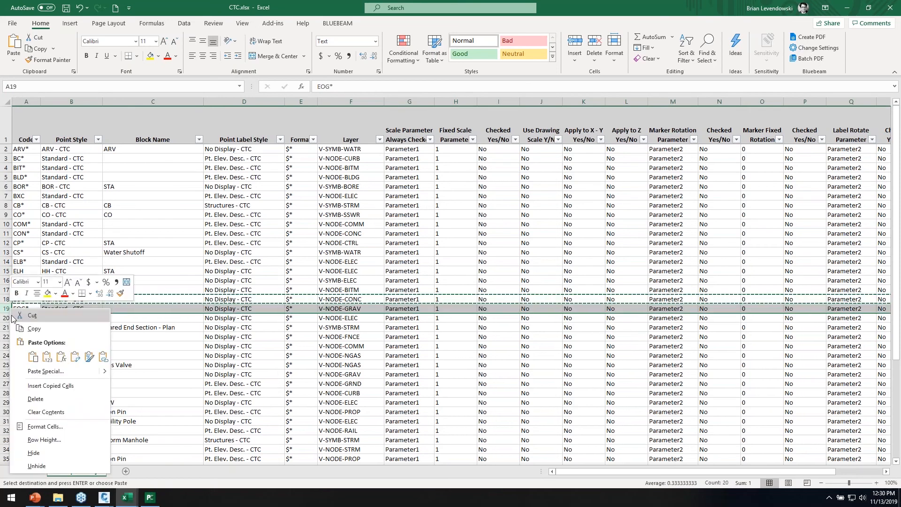
left_click(44, 385)
left_click(26, 309)
type("HYD*")
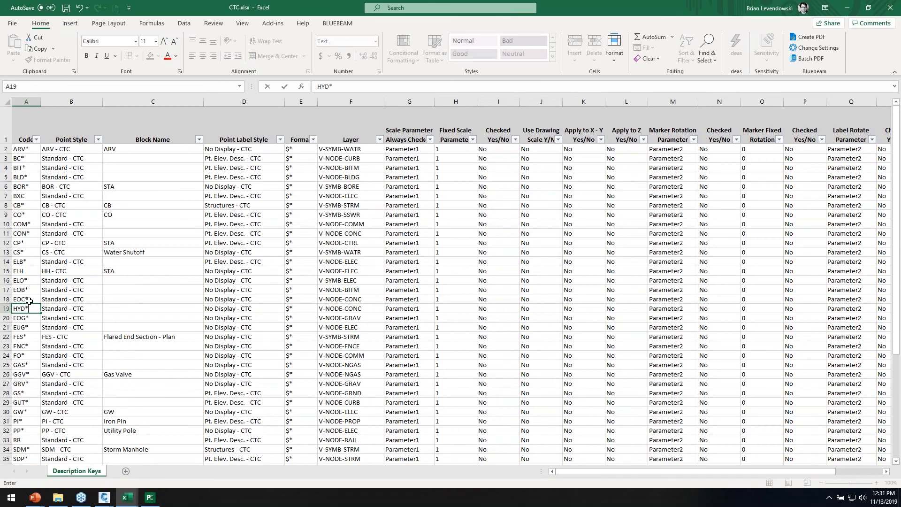
- Set the HYD* row's point style to the new name HYD - CTC, accepting the value outside the validation list
key("Tab")
type("HYD")
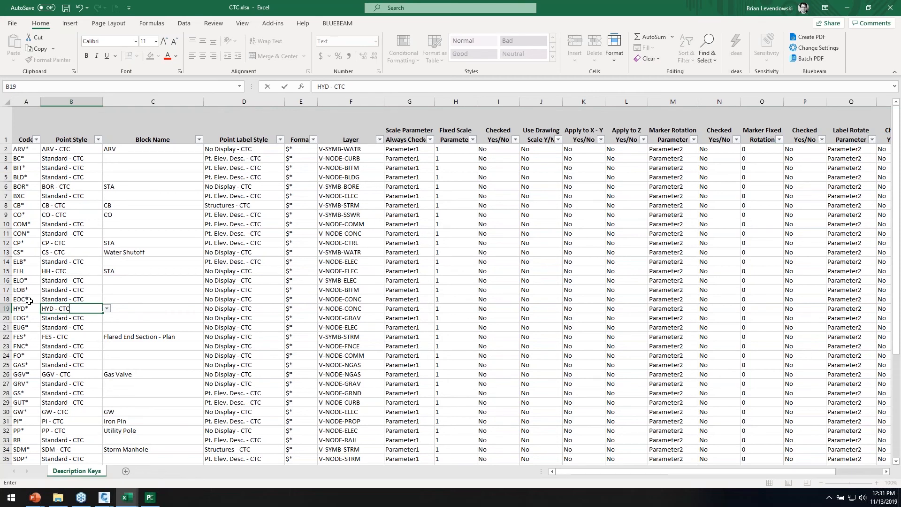
key("Return")
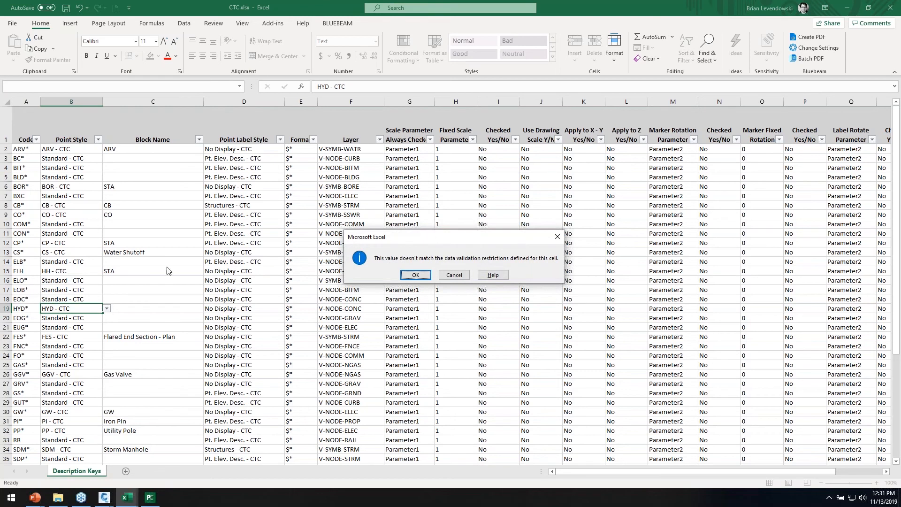
left_click(416, 275)
left_click(74, 308)
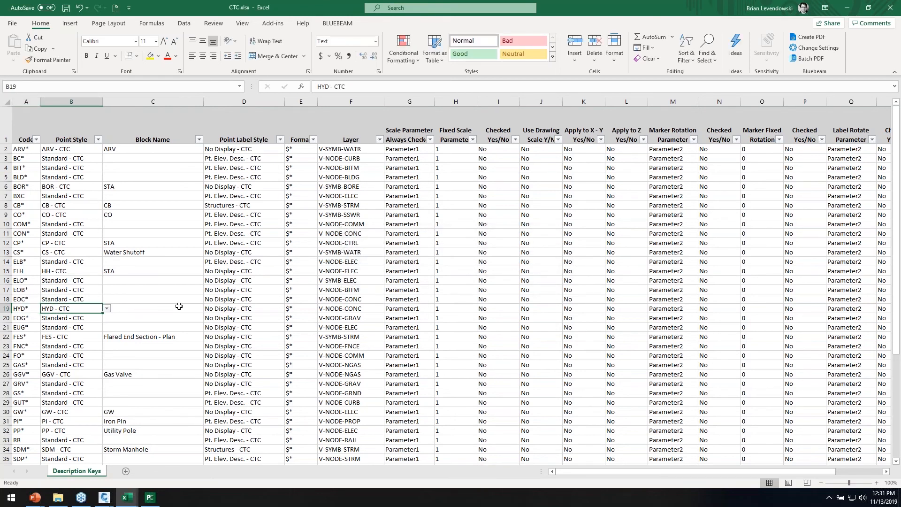
- Set the HYD* row's block name to Proposed Hyd from the available block choices
left_click(174, 309)
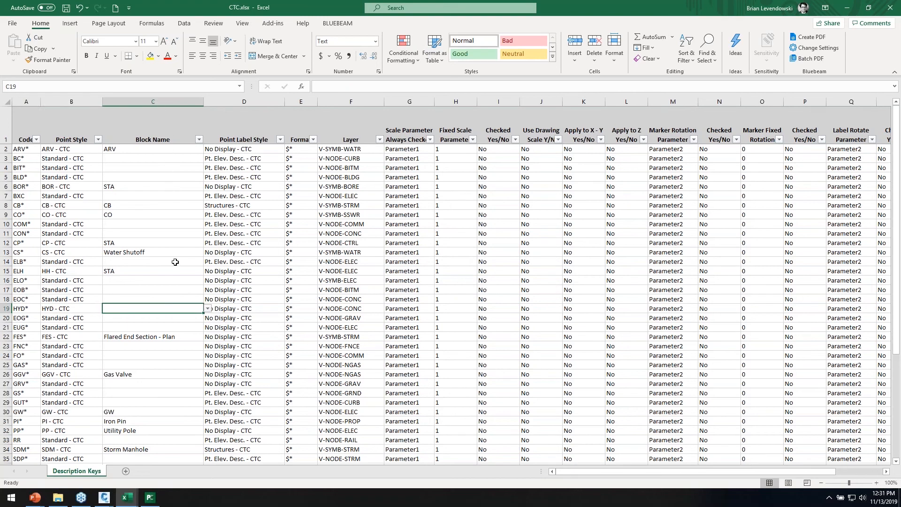
left_click(208, 308)
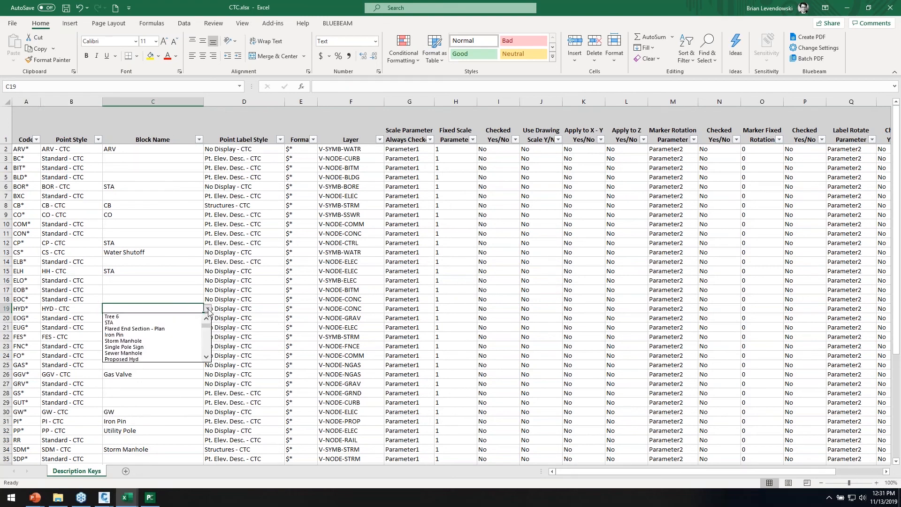
left_click(141, 359)
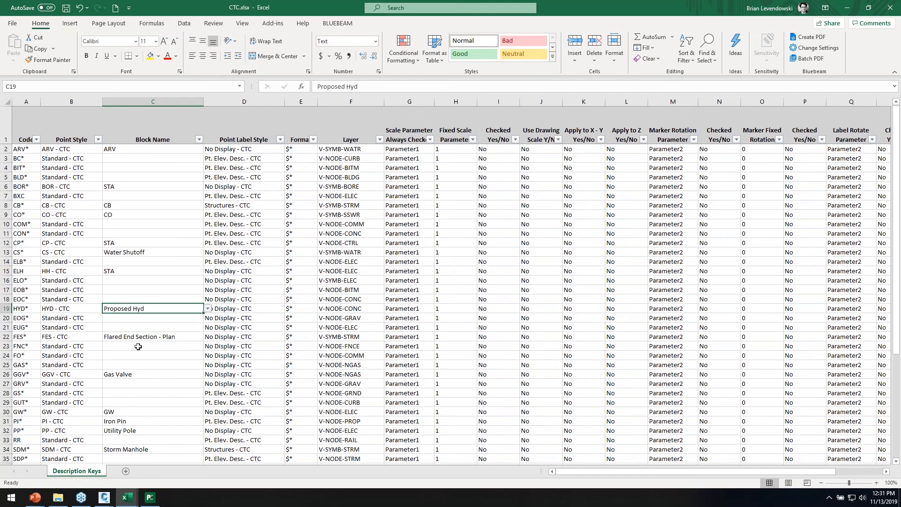
left_click(62, 311)
left_click(130, 309)
- Review the code, point style and block name entries from COM* through FNC*, plus the EOG* row's label style and layer
left_click_drag(21, 224, 35, 343)
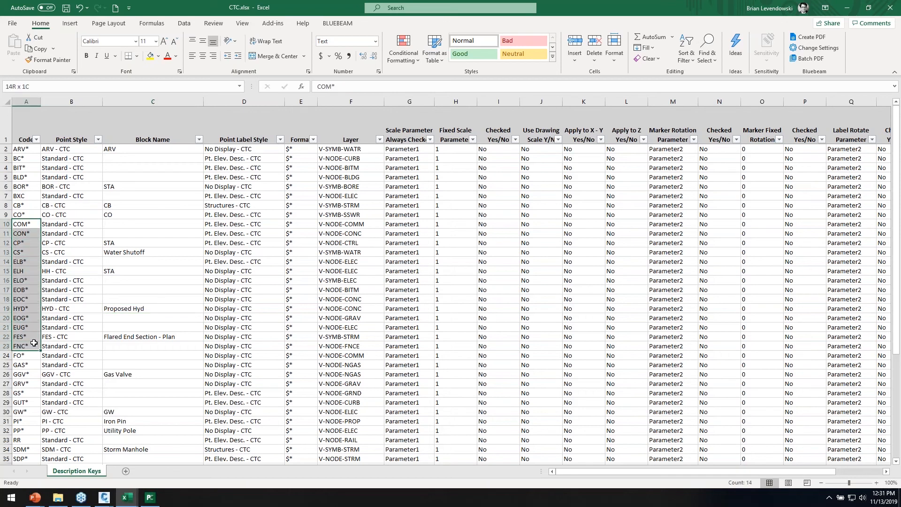
left_click_drag(62, 224, 73, 346)
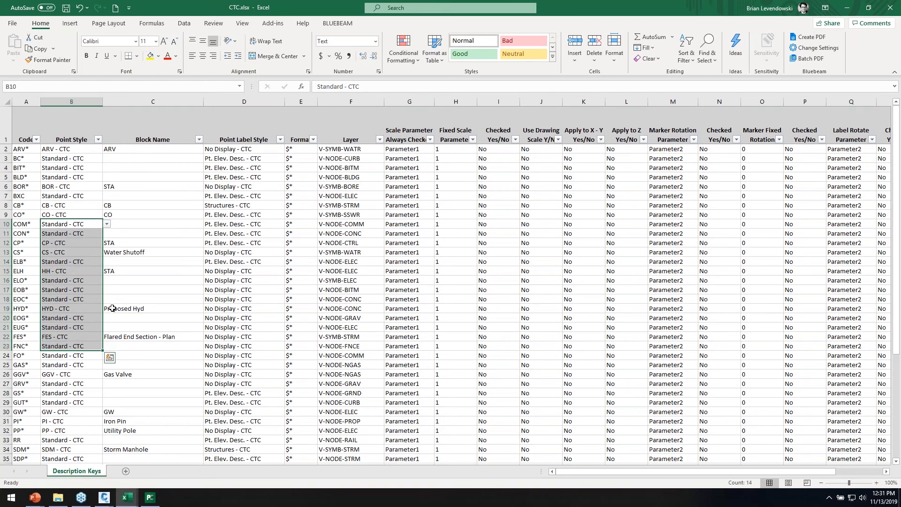
left_click(149, 335)
left_click_drag(141, 225, 144, 345)
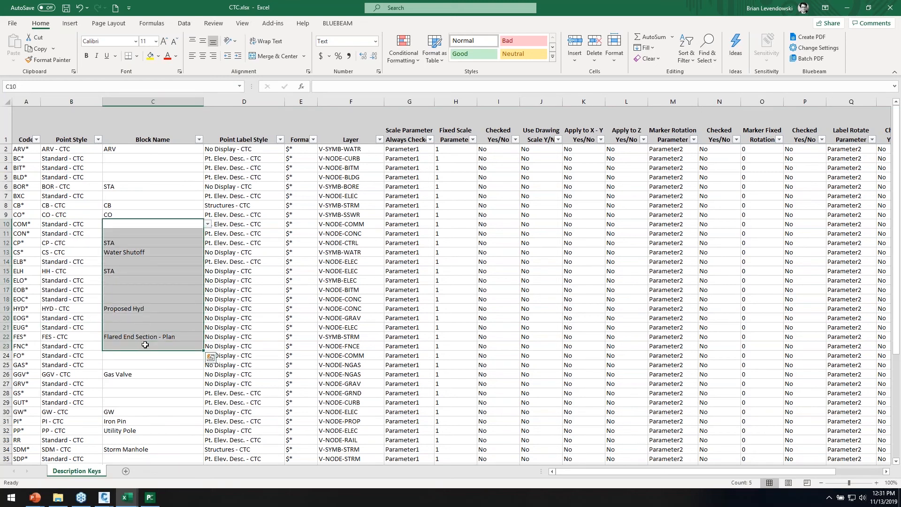
left_click(245, 317)
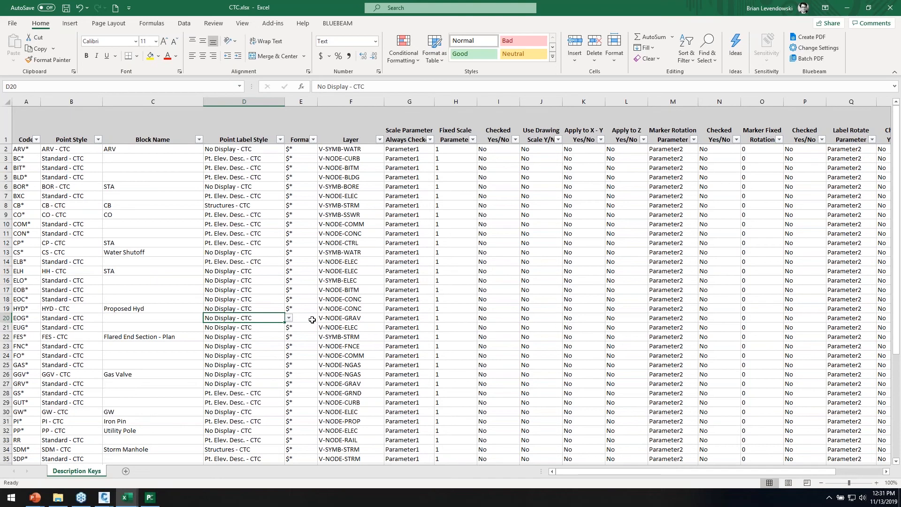
left_click(375, 319)
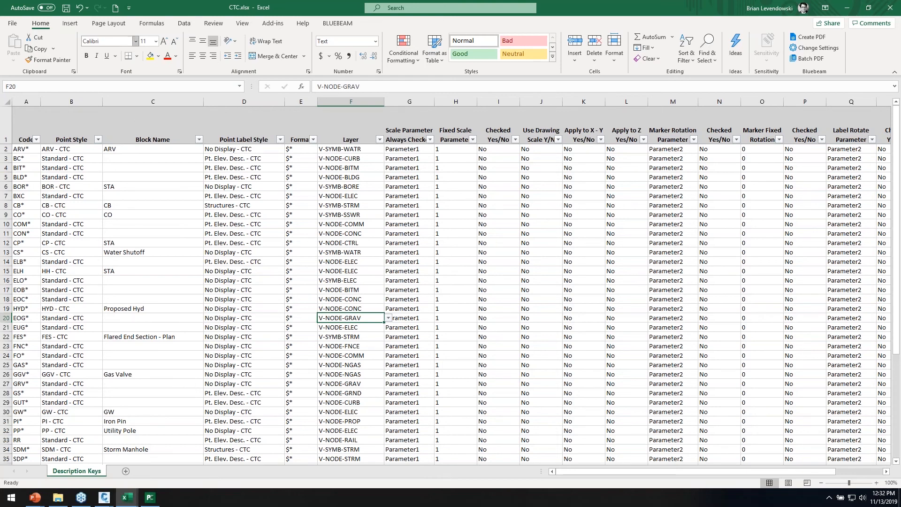
- Switch to Civil 3D and start Create/Edit Desc Keys with CTC.xlsx from the CTC CET Demos folder as its Excel file
left_click(848, 8)
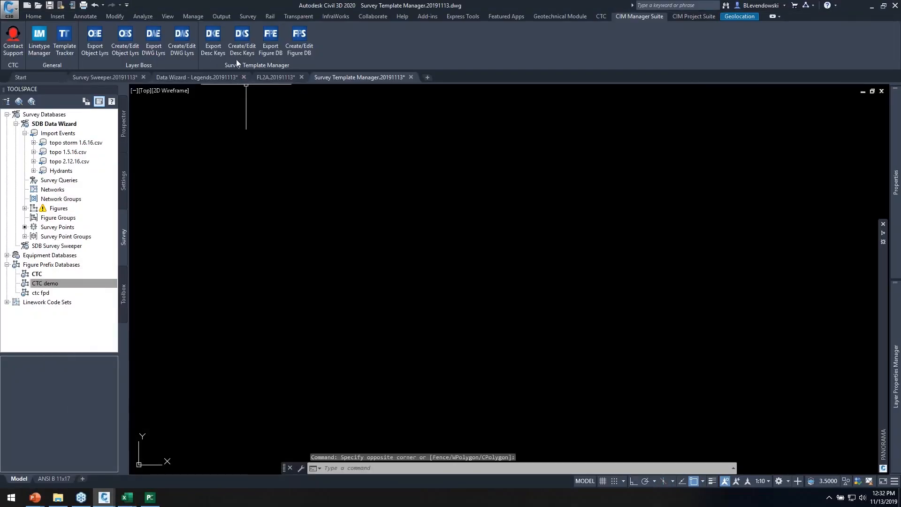
left_click(239, 40)
left_click_drag(355, 113, 360, 138)
left_click(518, 176)
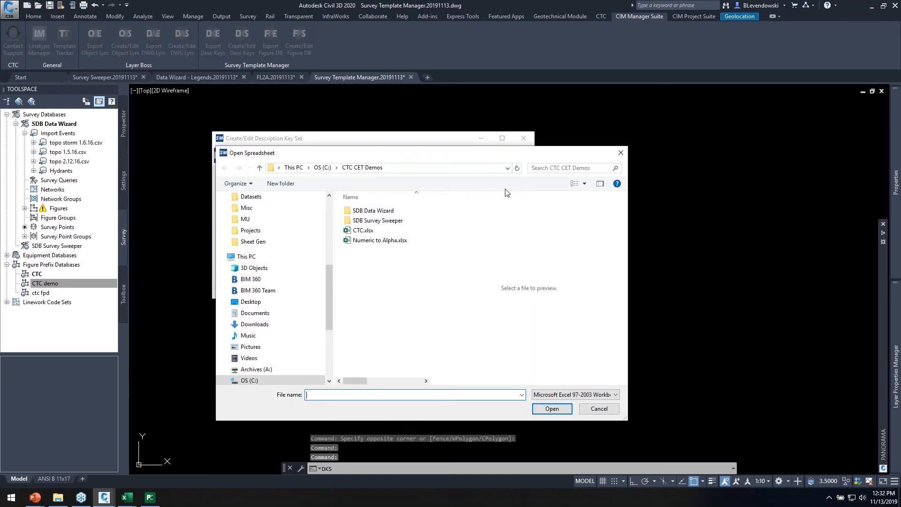
left_click(364, 230)
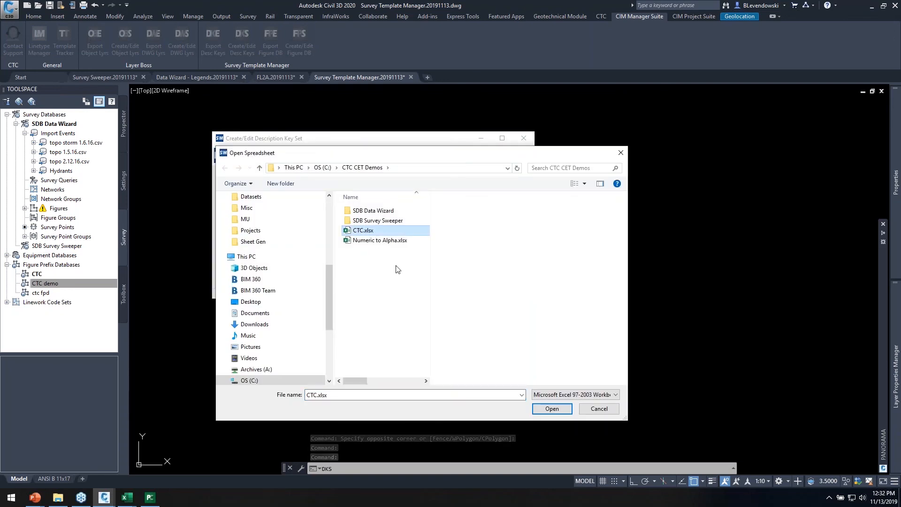
left_click(552, 408)
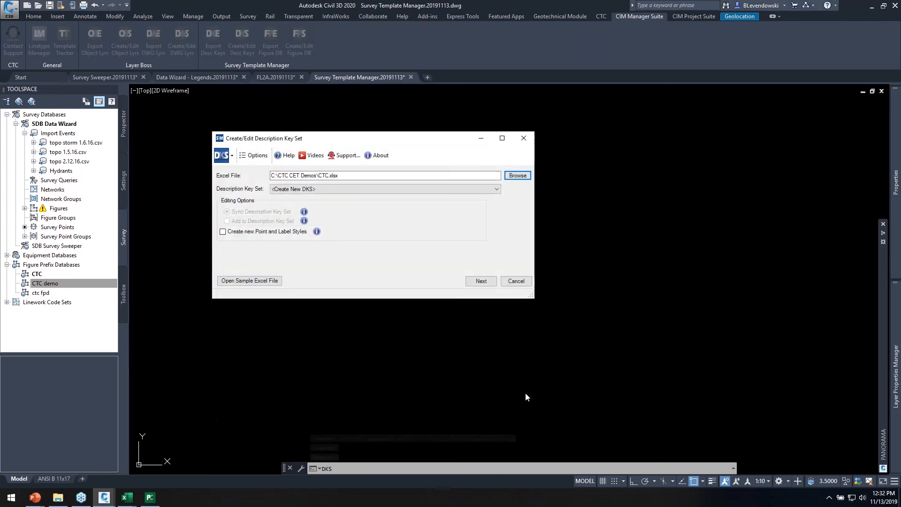
- Target the CTC description key set for syncing, enable creating new point and label styles, and continue to the code comparison
left_click(311, 189)
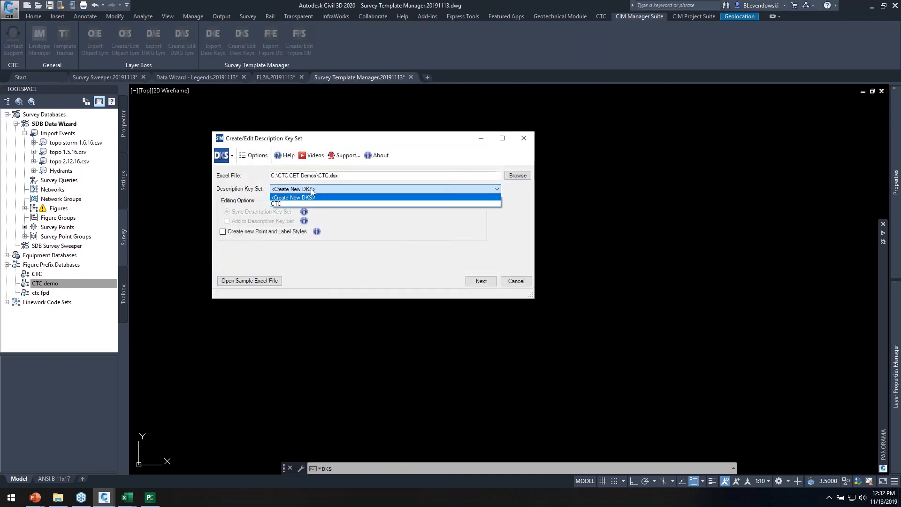
left_click(283, 202)
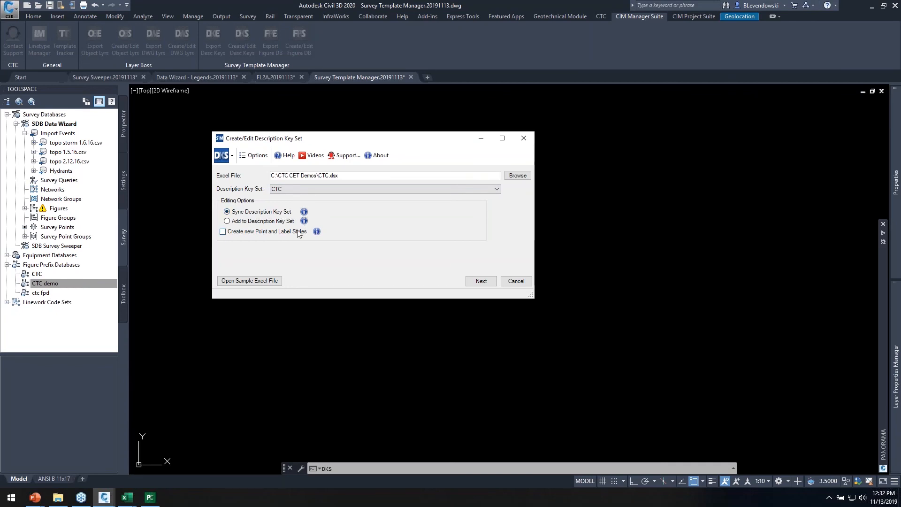
left_click(229, 233)
left_click(483, 281)
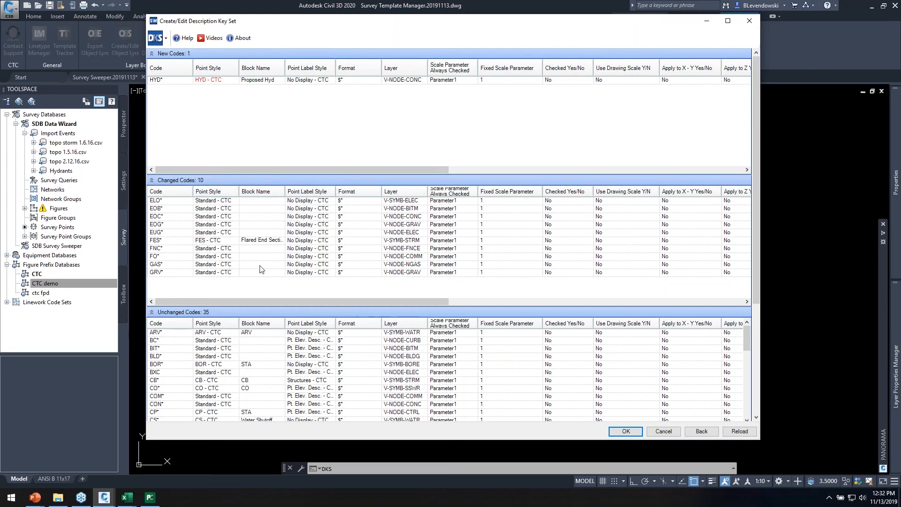
- Collapse the changed codes section to examine the remaining groups in the description key comparison
left_click(151, 180)
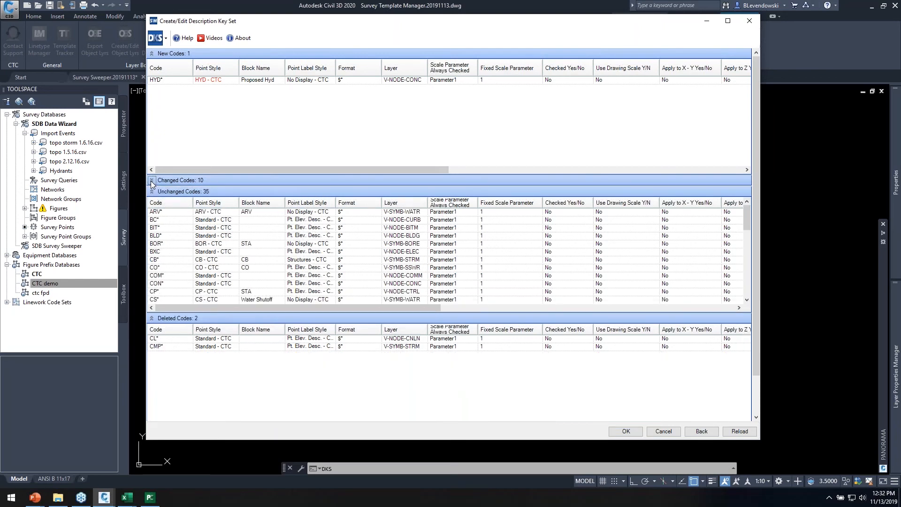